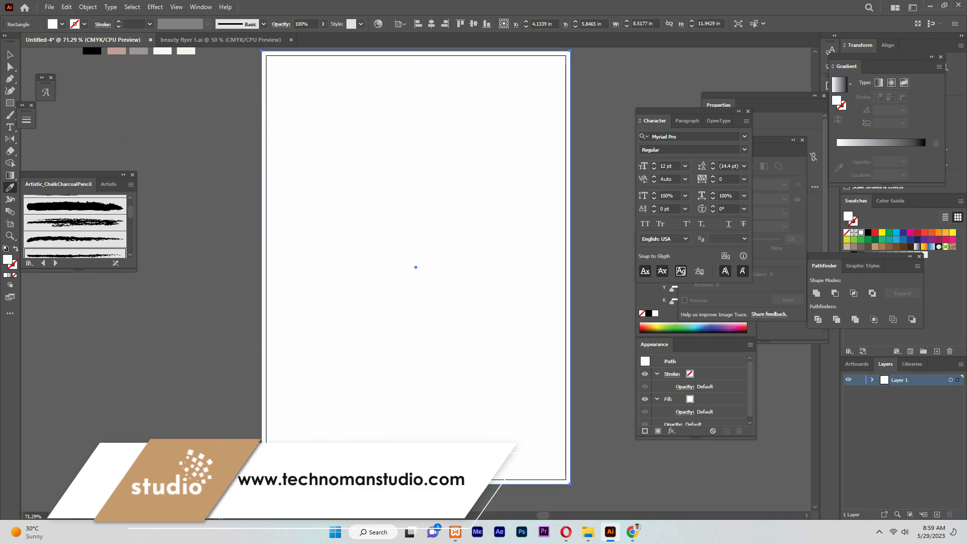
Fill the flyer's background rectangle with the pale pink colour from the palette swatches
left_click(162, 106)
key("v")
key("ctrl+shift+a")
Switch to the finished beauty flyer document and examine its layout for reference
left_click(220, 40)
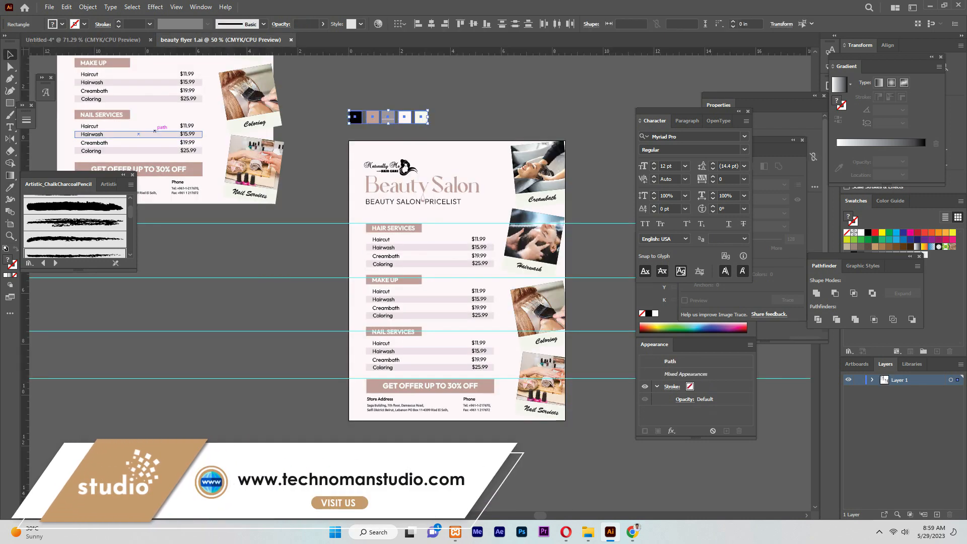
left_click(83, 39)
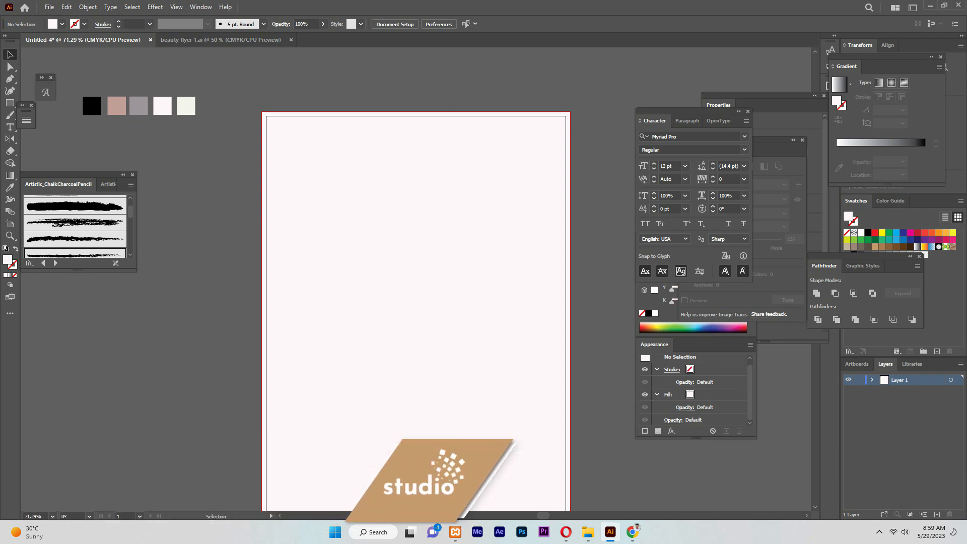
left_click(220, 40)
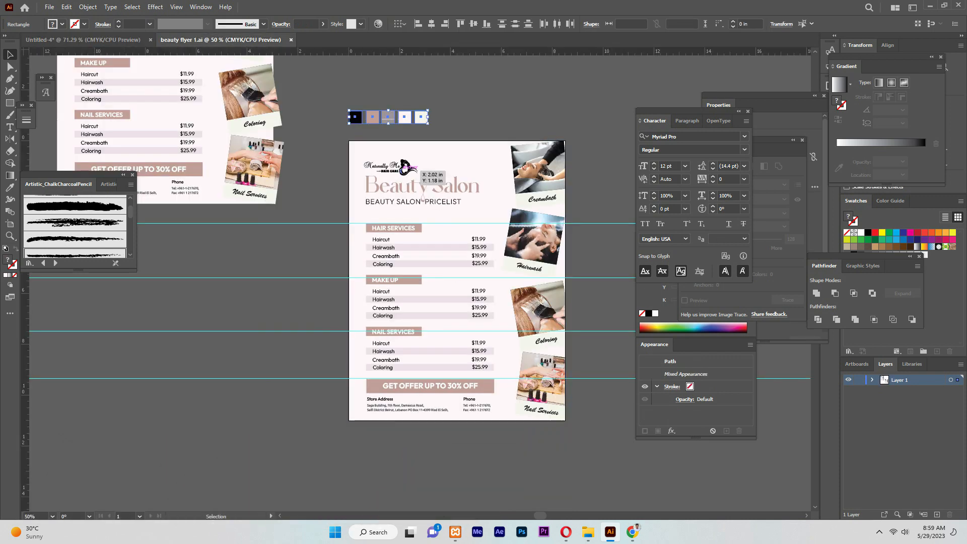
left_click(418, 170)
scroll(418, 171, "up", 3)
left_click_drag(418, 170, 591, 239)
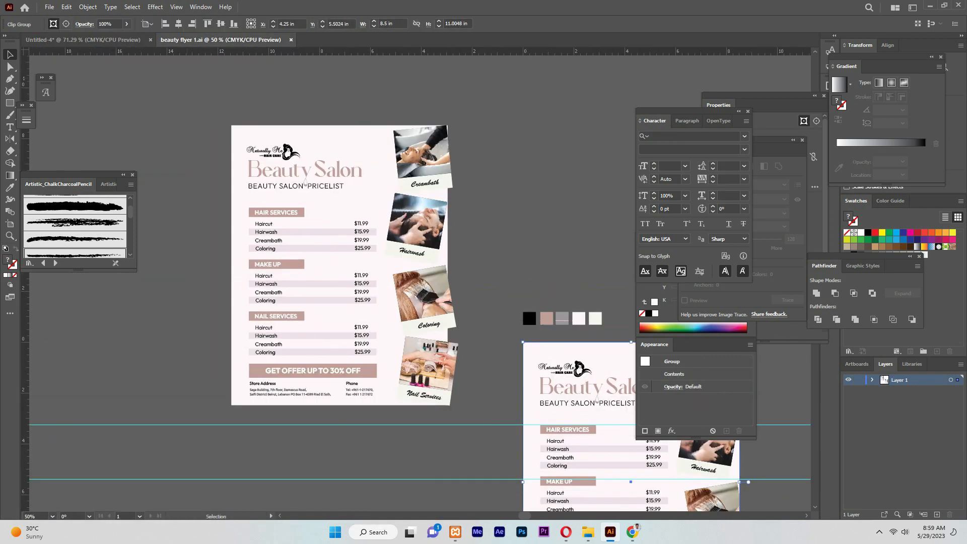
Return to the untitled document and create a 0.25 in by 0.25 in square
left_click(83, 39)
left_click(10, 103)
left_click(483, 258)
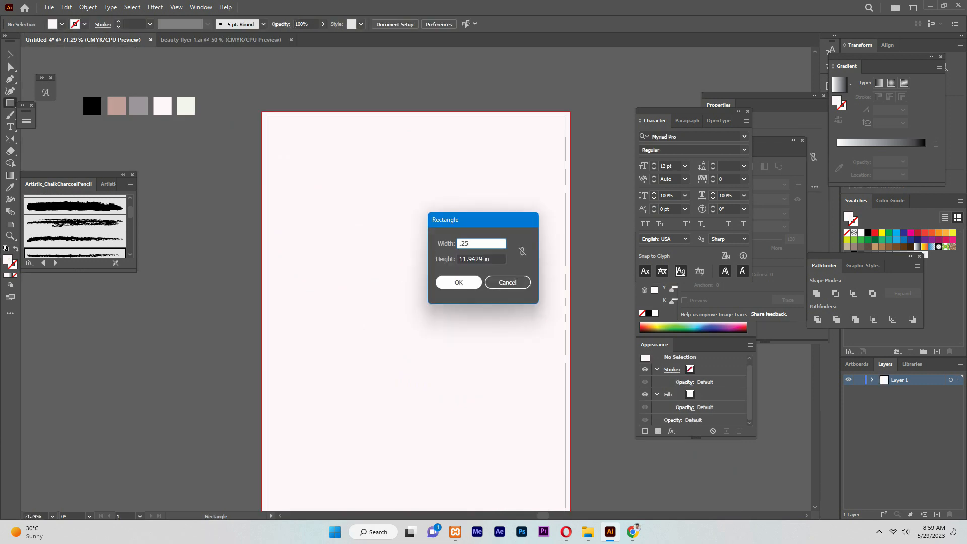
key("Tab")
type(".2")
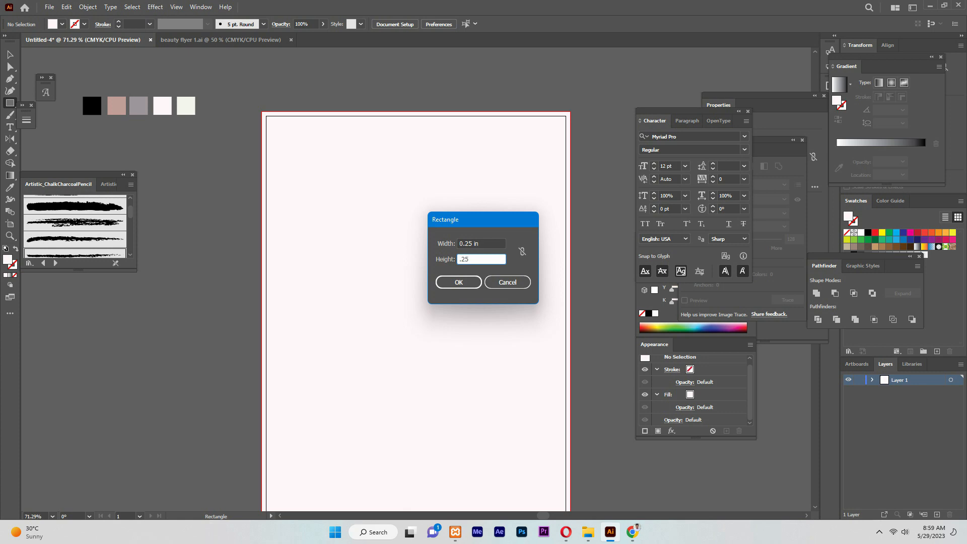
type("5")
key("Return")
Colour the small square with the black palette swatch and place it in the upper-left corner of the trim frame
left_click(10, 54)
key("i")
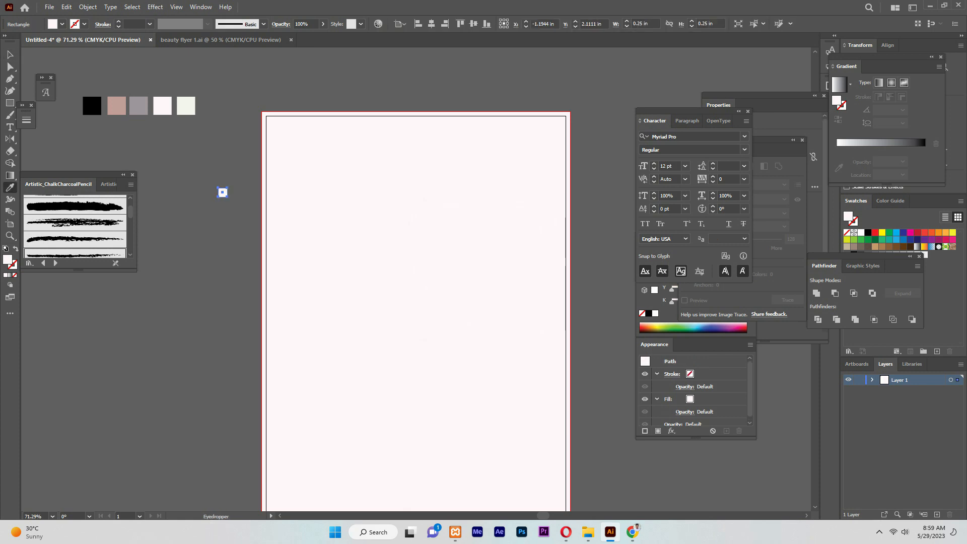
left_click(92, 106)
left_click(10, 54)
left_click_drag(222, 193, 271, 120)
Show the rulers and place margin guides along the square's lower and right edges
left_click(155, 6)
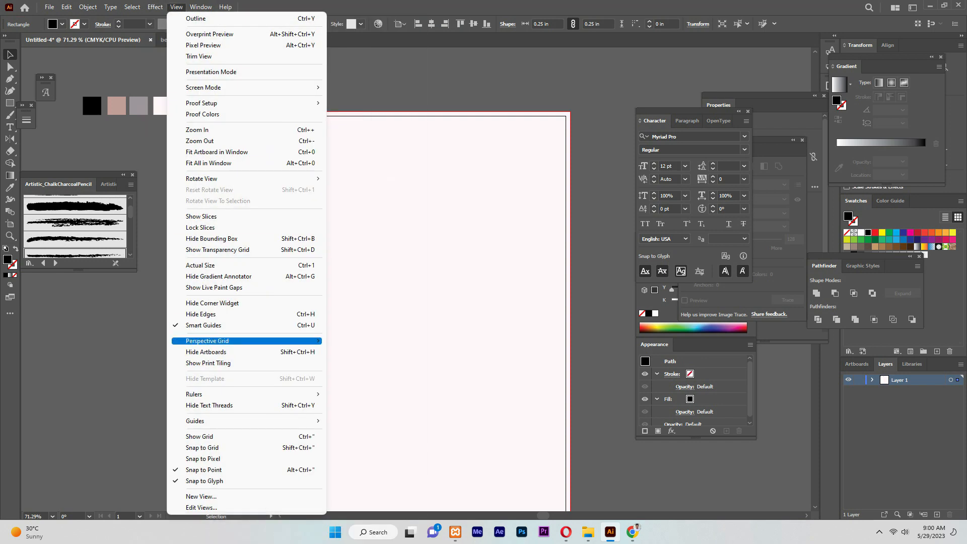
mouse_move(246, 393)
left_click(360, 394)
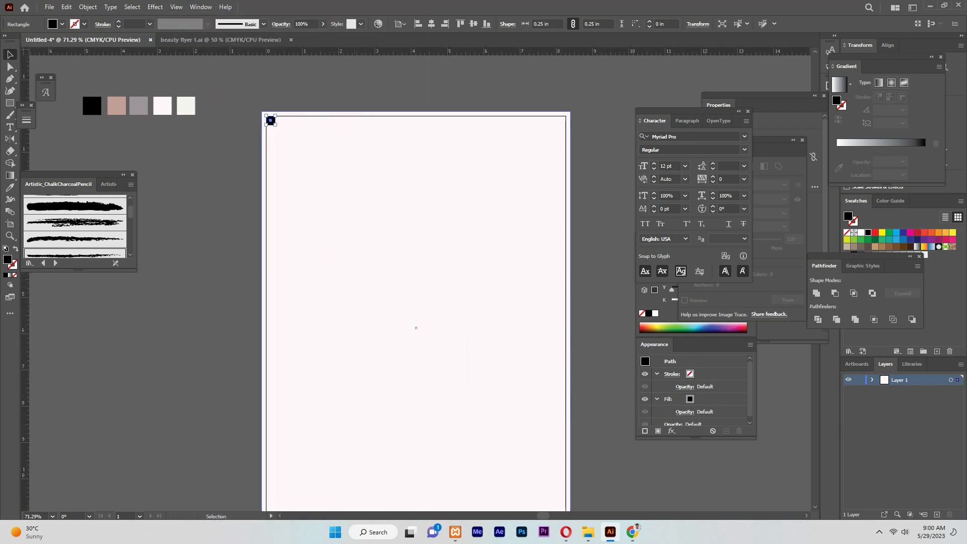
left_click(416, 328)
left_click_drag(416, 51, 416, 124)
left_click_drag(24, 302, 274, 302)
Move the square to the frame's lower-right corner and place margin guides along its upper and left edges
left_click_drag(270, 120, 560, 499)
scroll(417, 288, "down", 2)
left_click_drag(544, 51, 544, 493)
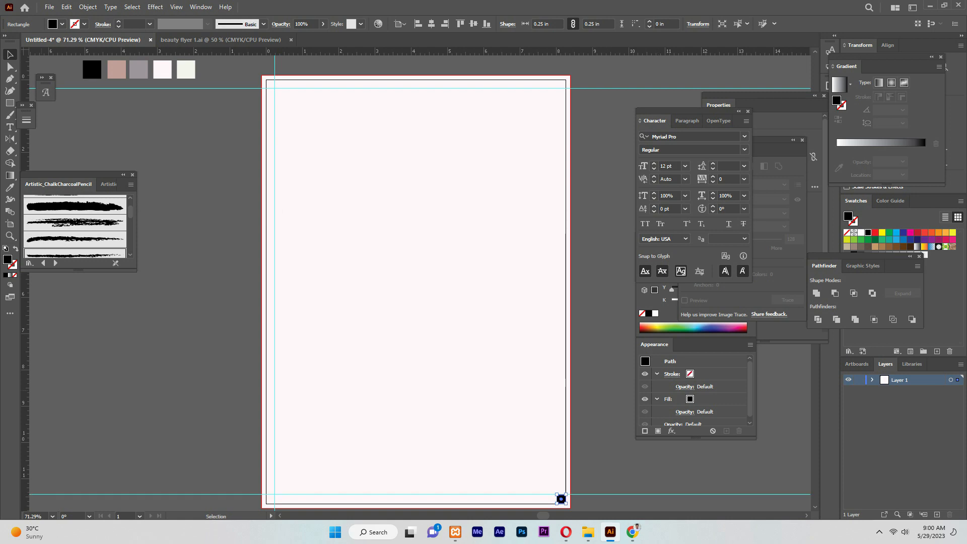
left_click_drag(25, 453, 556, 496)
left_click(583, 503)
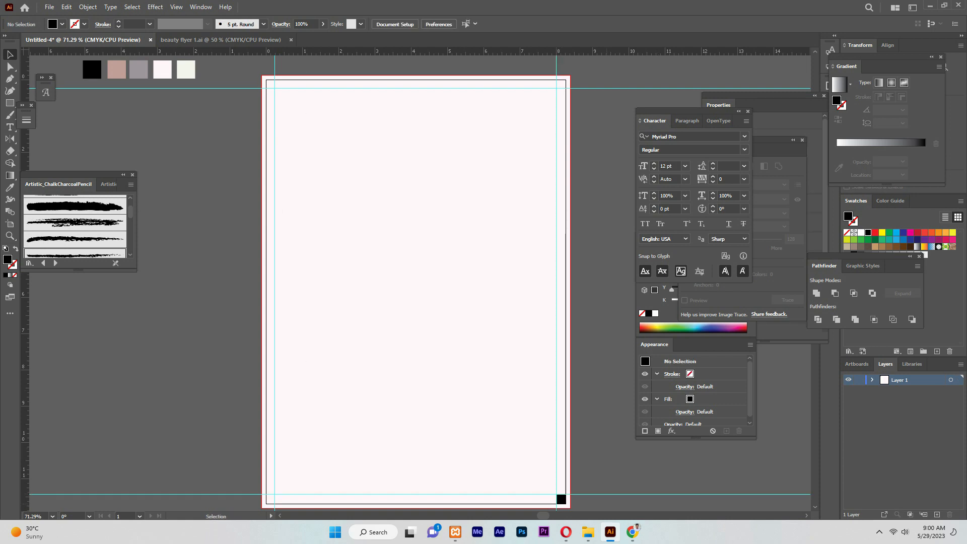
Lock the pale pink background rectangle of the new flyer
scroll(415, 302, "up", 4)
scroll(416, 302, "down", 2)
scroll(416, 302, "up", 3)
scroll(416, 302, "down", 5)
scroll(416, 302, "up", 8)
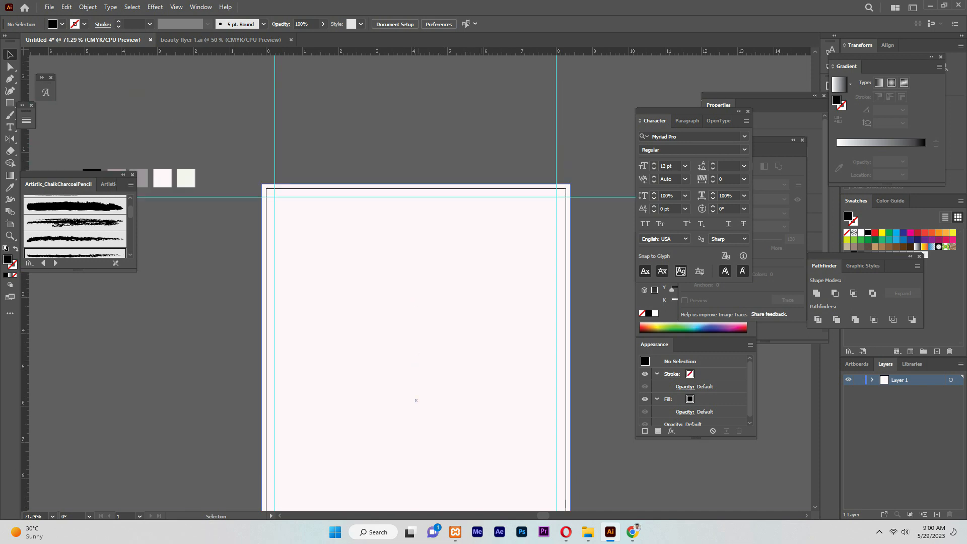
left_click(416, 303)
left_click(88, 7)
mouse_move(147, 78)
left_click(247, 79)
scroll(247, 78, "down", 3)
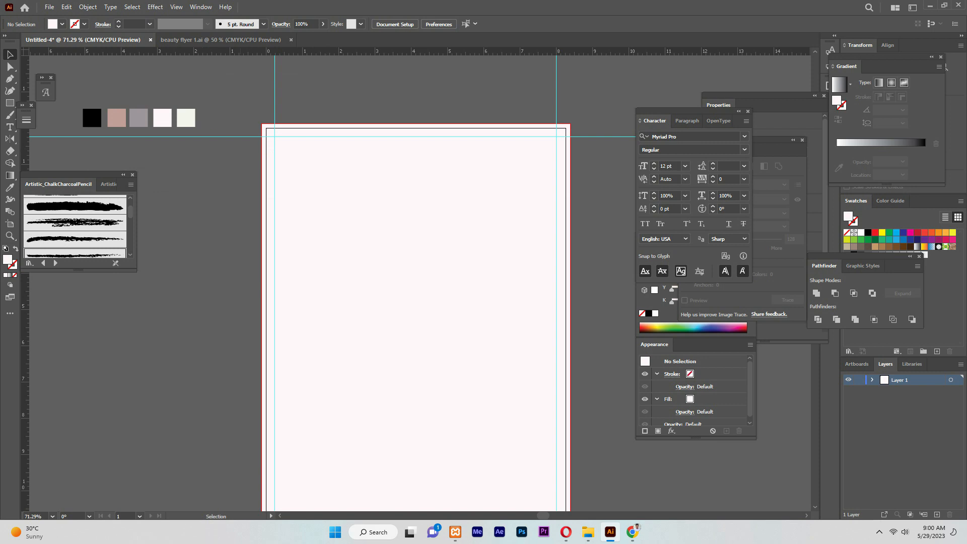
Switch to the finished beauty flyer and lock its pale pink background
left_click(220, 39)
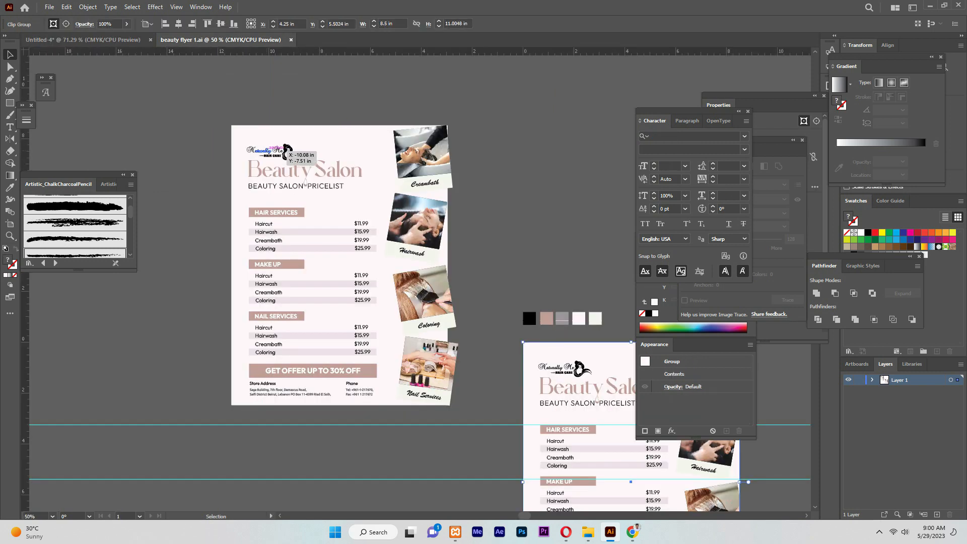
left_click(285, 150)
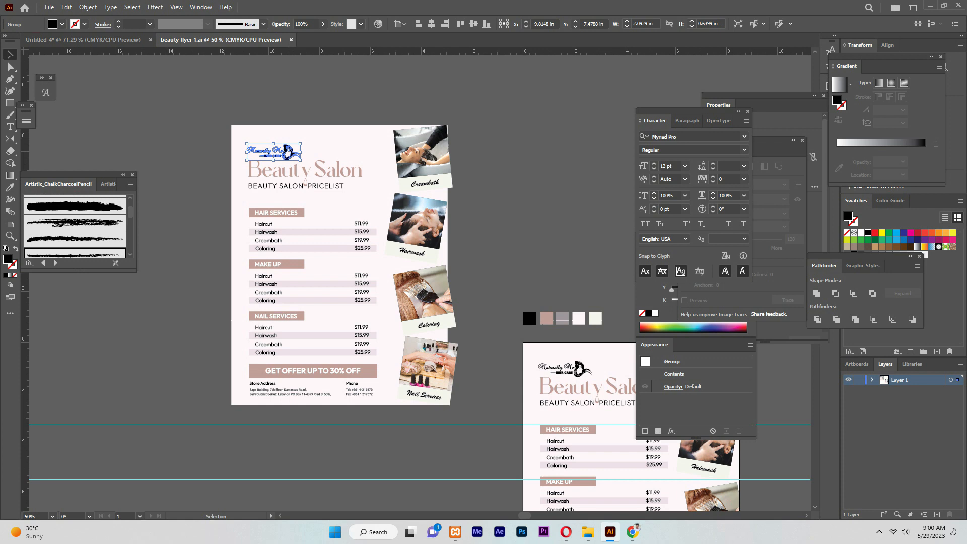
left_click(233, 165)
key("ctrl+2")
Copy the reference flyer's logo, headings, price sections and footer into the untitled document beside the artboard
left_click_drag(239, 143, 377, 398)
left_click_drag(289, 146, 283, 99)
key("ctrl+shift+a")
left_click_drag(302, 370, 342, 447)
Undo the partial move of the pasted content and shift all of it together farther left of the artboard
left_click_drag(344, 414, 324, 416)
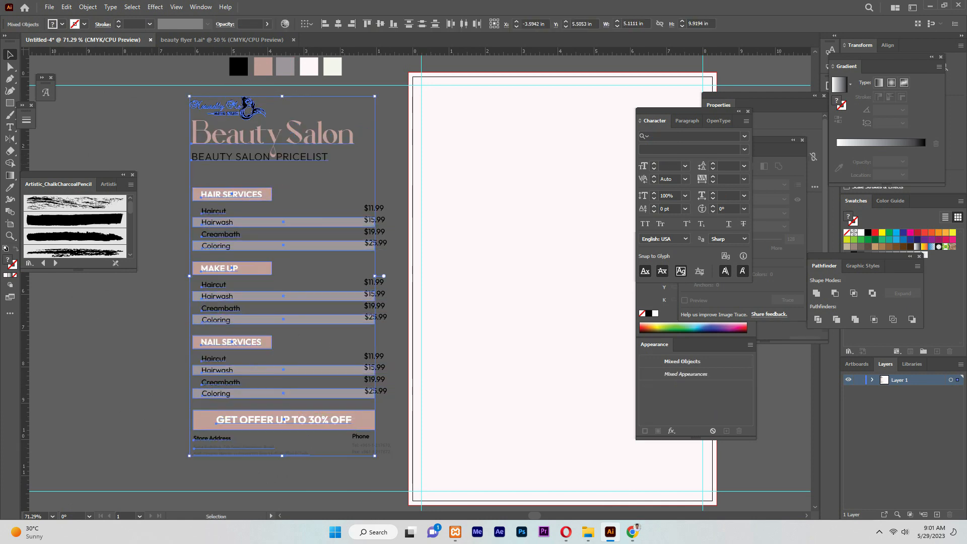
key("ctrl+z")
key("ctrl+shift+a")
left_click_drag(401, 456, 406, 466)
left_click_drag(377, 281, 341, 282)
key("ctrl+shift+a")
scroll(341, 281, "up", 2)
scroll(344, 278, "up", 2)
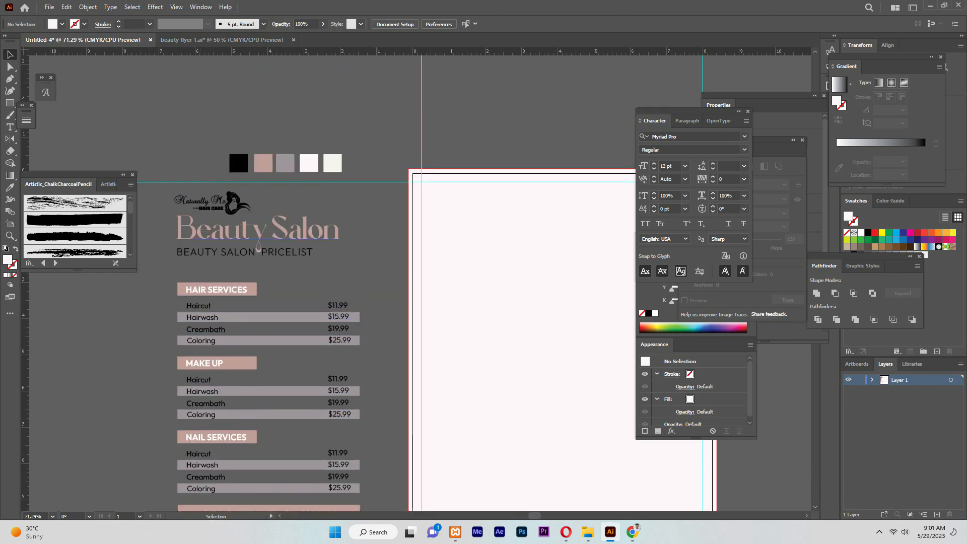
left_click_drag(299, 254, 326, 256)
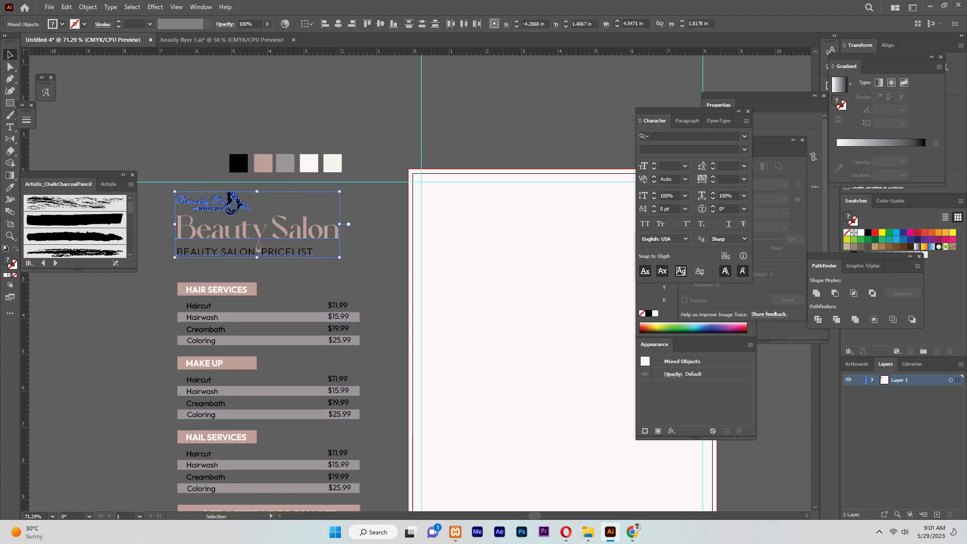
left_click_drag(257, 257, 257, 260)
key("ctrl+z")
Move the Naturally Me Hair Care logo onto the artboard, just inside the upper-left margin guides
left_click(285, 202)
left_click_drag(212, 203, 466, 201)
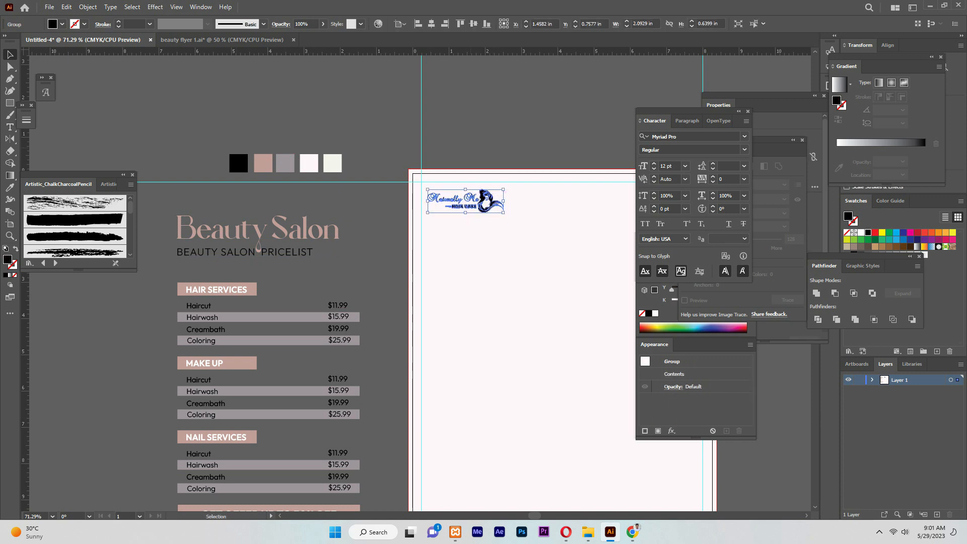
key("ctrl+shift+a")
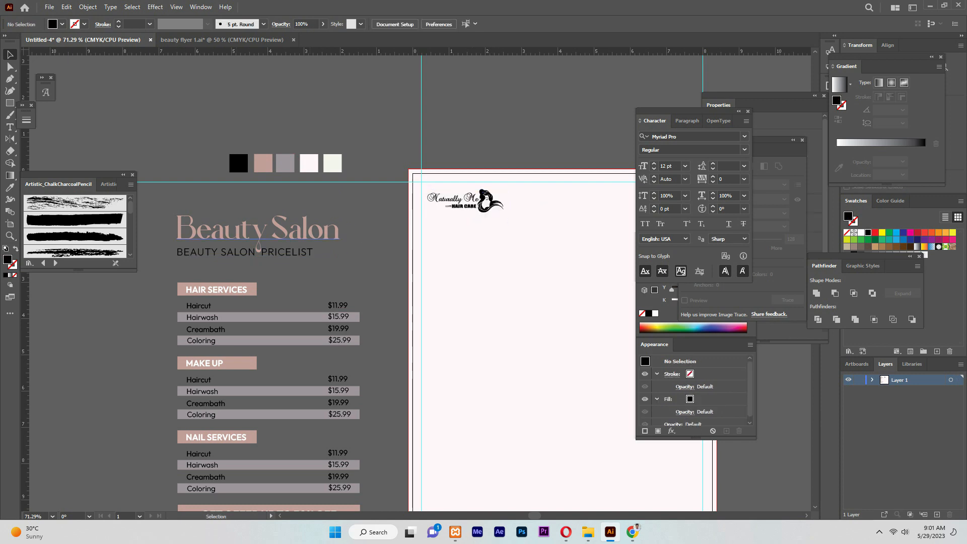
Add the text "Beauty Salon" below the logo, scale it to about 40 pt and line it up with the logo's left edge
left_click(290, 237)
left_click_drag(290, 237, 243, 171)
key("ctrl+shift+a")
key("t")
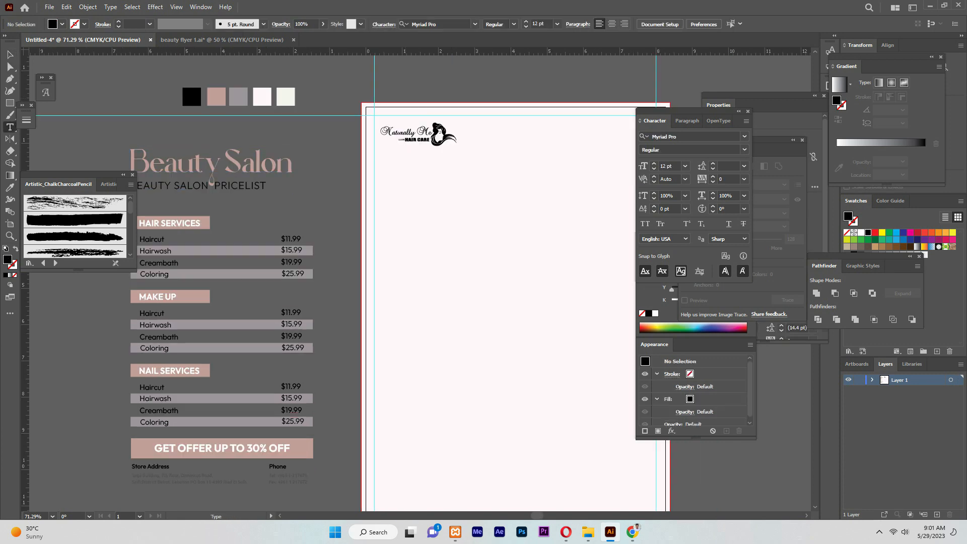
left_click(405, 202)
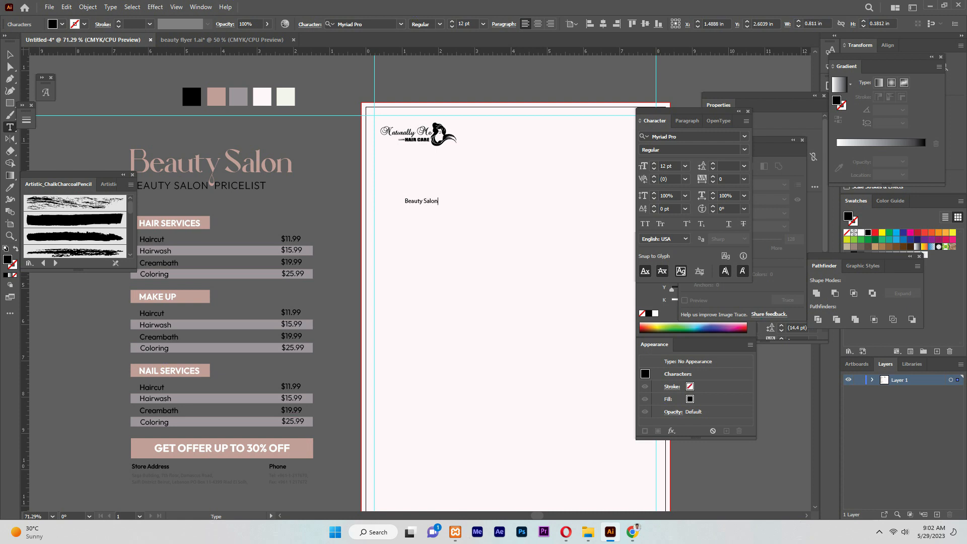
key("Escape")
left_click_drag(438, 205, 476, 234)
left_click_drag(448, 204, 461, 178)
Apply the reference title's font, size and dusty pink colour to the new "Beauty Salon" title with the Eyedropper
left_click(210, 162)
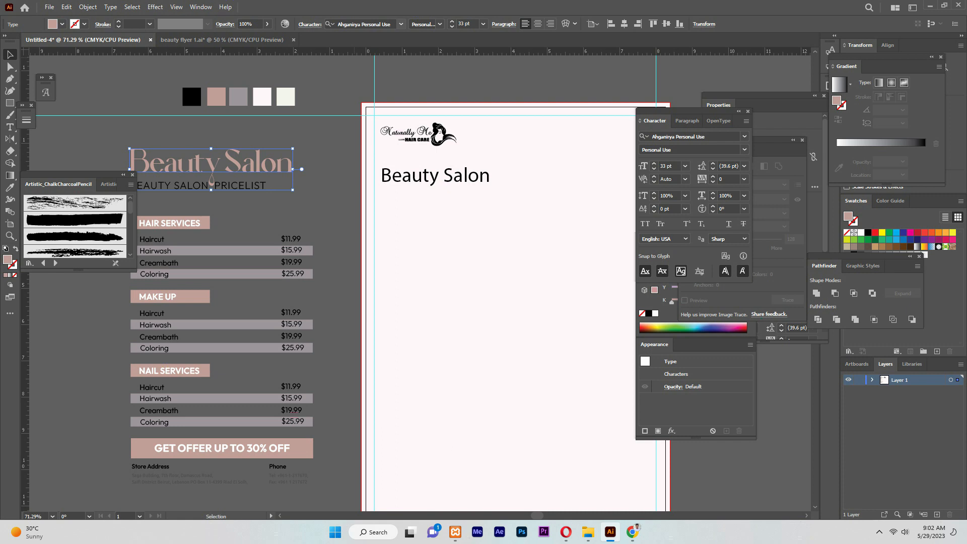
left_click(433, 175)
key("i")
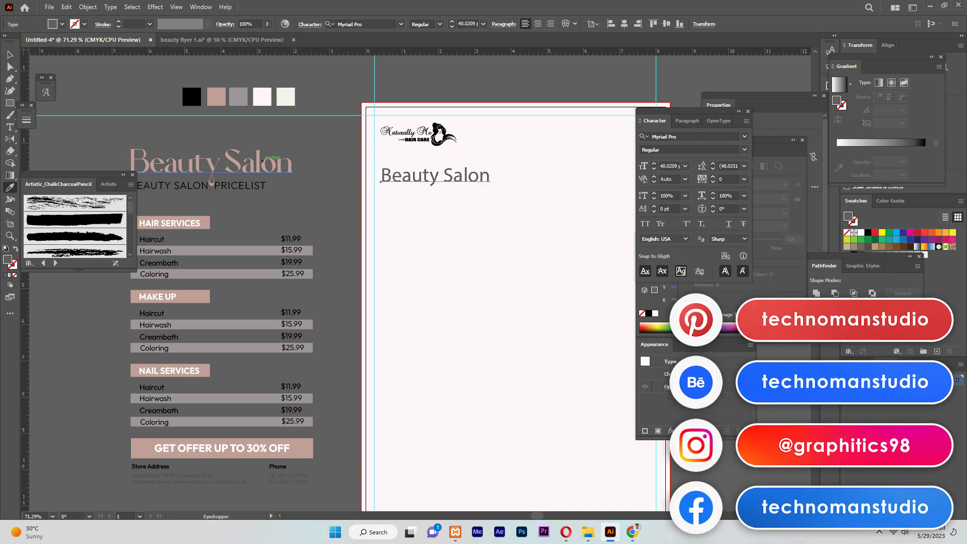
left_click(261, 161)
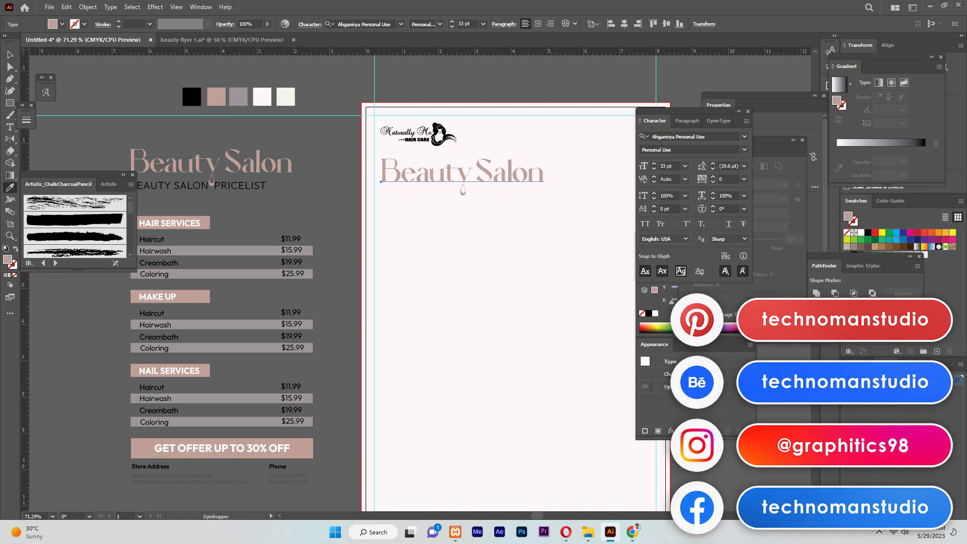
key("v")
key("ctrl+shift+a")
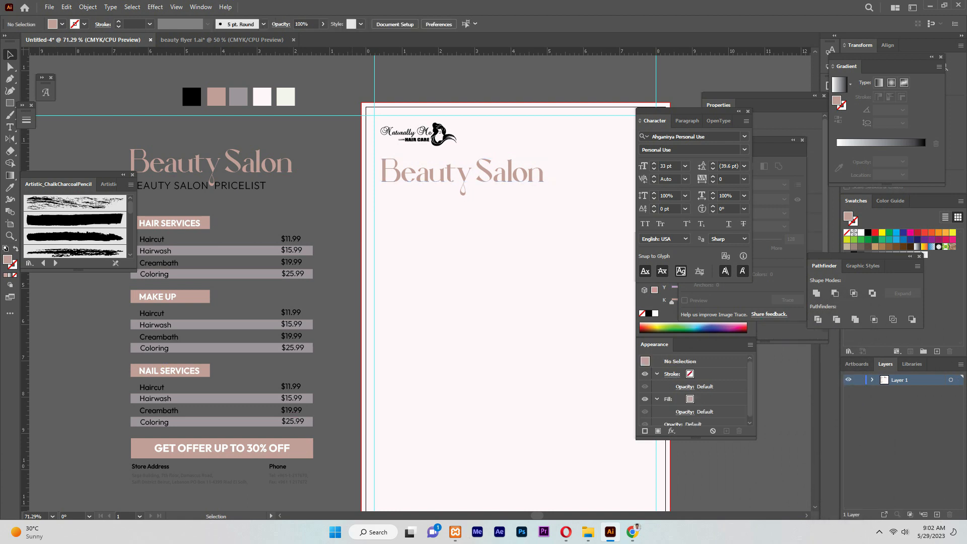
Delete the dragged-over subtitle copy and add the text "BEAUTY SALON PRICELIST" below the title on the artboard
left_click_drag(263, 184, 461, 232)
key("Delete")
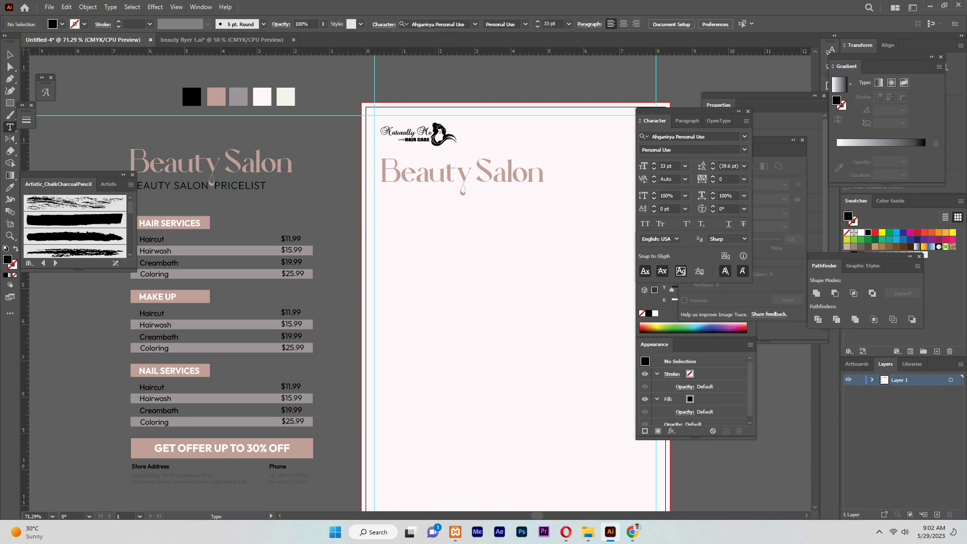
key("t")
left_click(418, 229)
type("b")
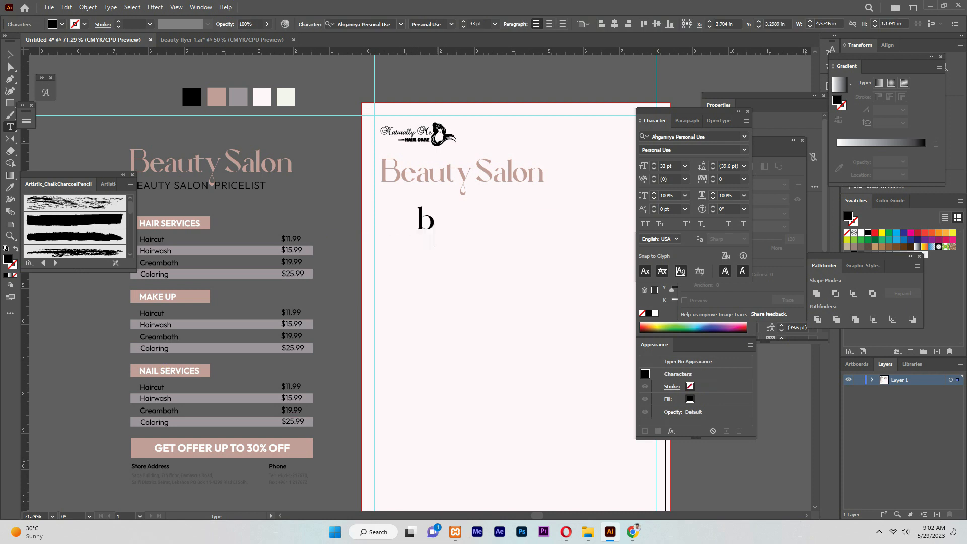
type("e")
key("BackSpace")
type("BEAUTY SALON")
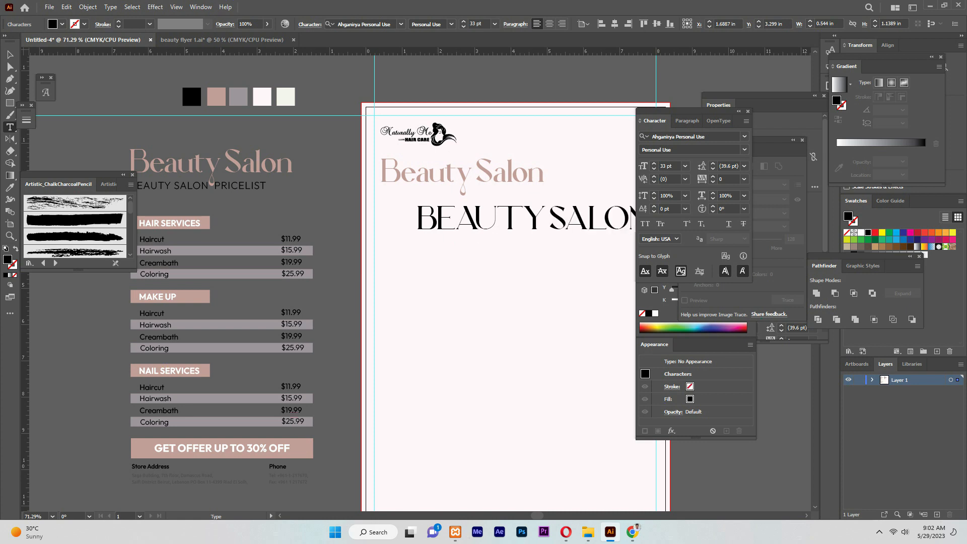
Apply the reference subtitle's text style to the new subtitle with the Eyedropper
left_click(9, 54)
key("i")
left_click(259, 185)
Move the subtitle directly beneath the "Beauty Salon" title and nudge it up close to the title's lettering
key("v")
left_click(417, 228)
left_click_drag(417, 228, 383, 194)
left_click_drag(490, 190, 492, 199)
key("Left")
key("Up")
key("Up")
key("Up")
key("Up")
key("Left")
key("Left")
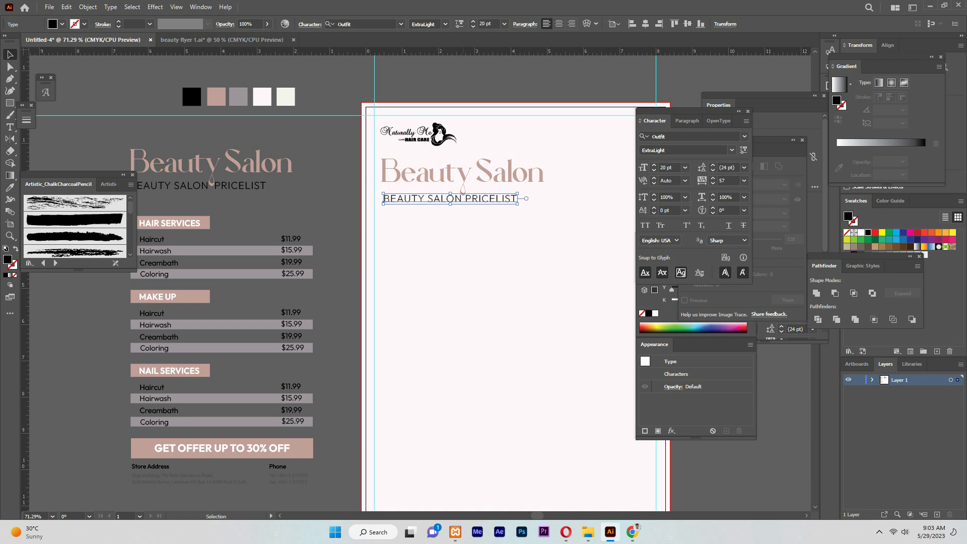
key("Up")
key("Up")
key("Up")
key("Up")
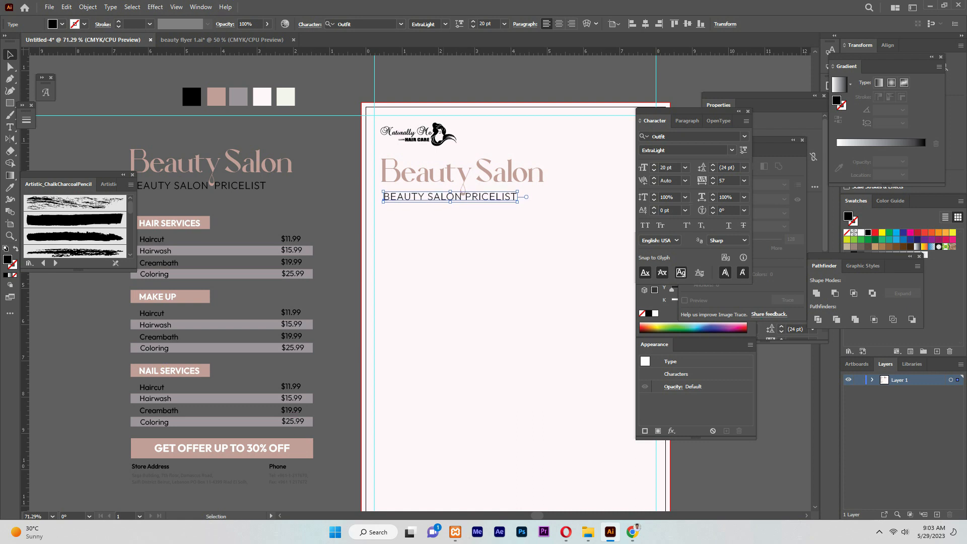
Insert an extra space before "PRICELIST" in the subtitle to clear the drop of the title's letter y
key("ctrl+shift+a")
left_click(290, 166)
key("ctrl+shift+a")
double_click(465, 196)
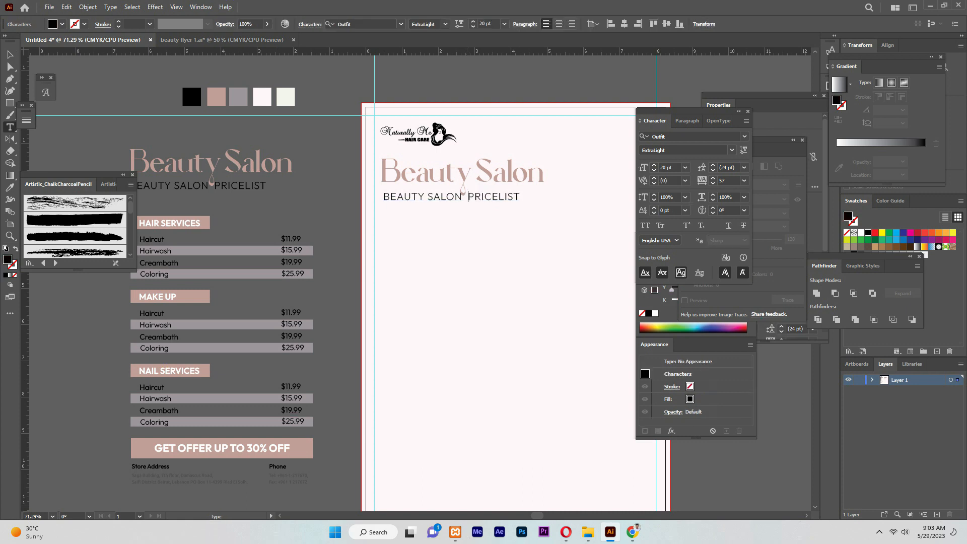
key("Escape")
Nudge the subtitle slightly left and up so it lines up with the title's left edge
key("Left")
key("Left")
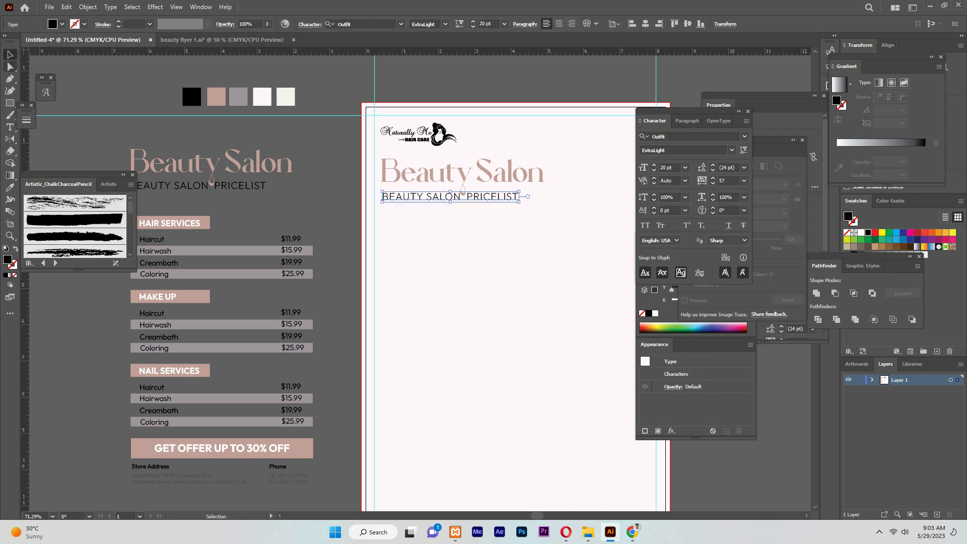
key("Up")
key("Up")
key("Up")
key("Up")
key("Up")
key("Up")
key("Up")
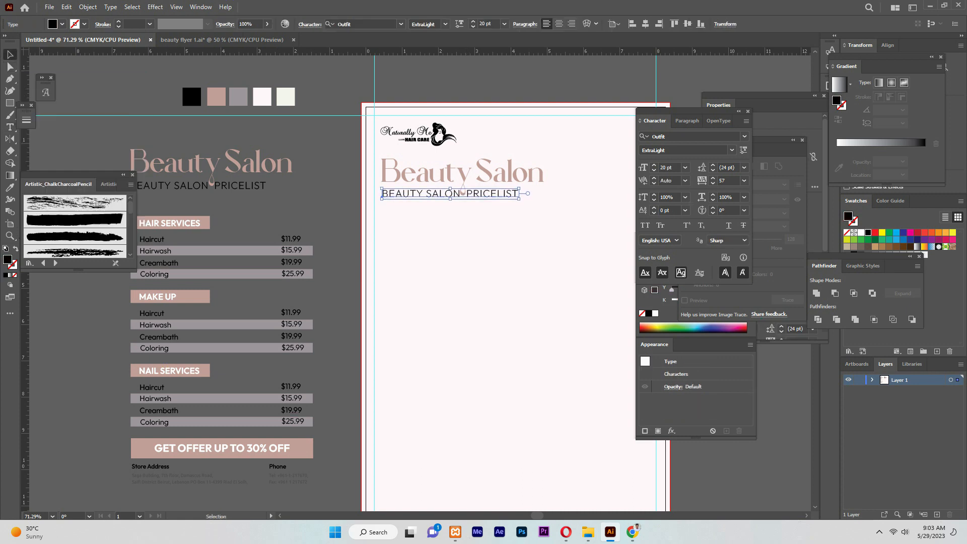
key("ctrl+shift+a")
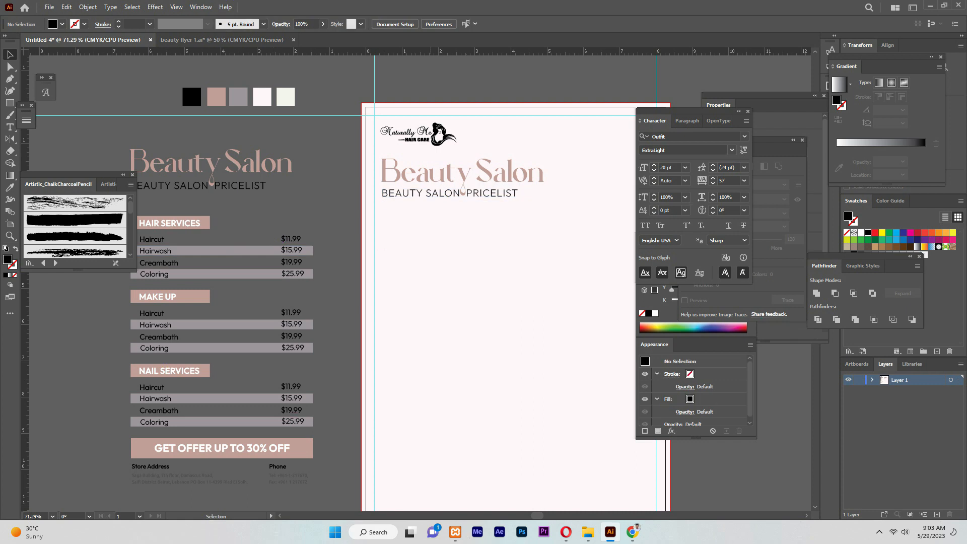
Draw a banner rectangle about 2.72 in wide beneath the subtitle and reduce its height to about 0.42 in
scroll(418, 282, "down", 3)
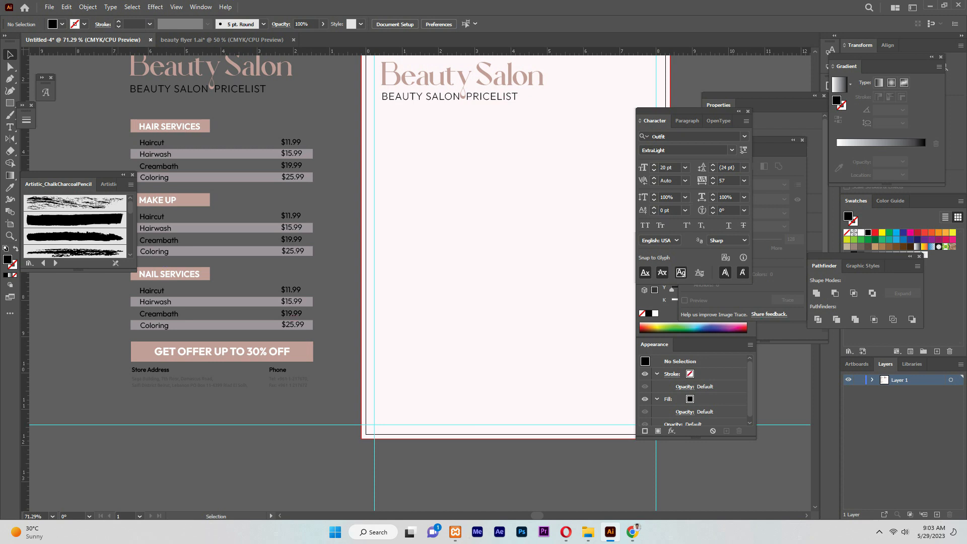
scroll(393, 155, "up", 1)
key("m")
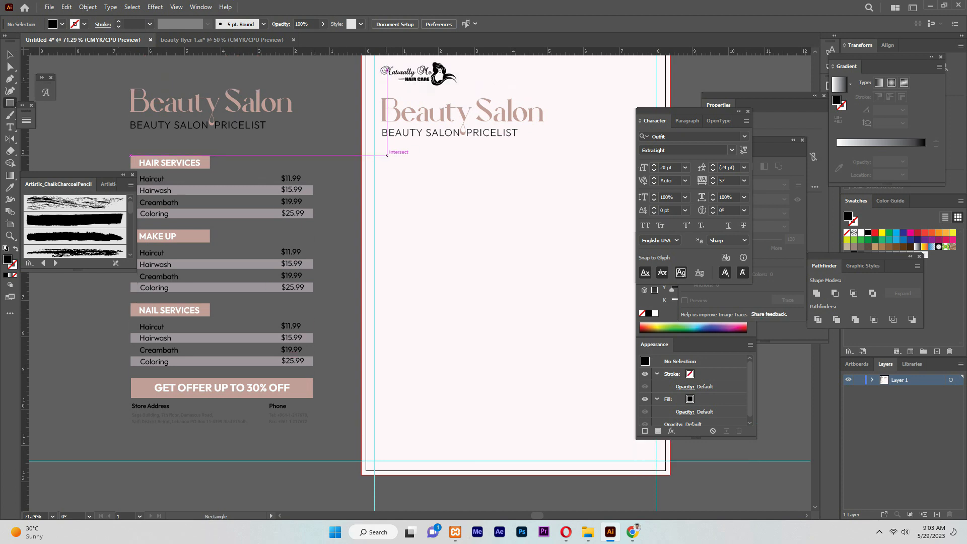
left_click_drag(383, 156, 479, 174)
scroll(432, 243, "up", 2)
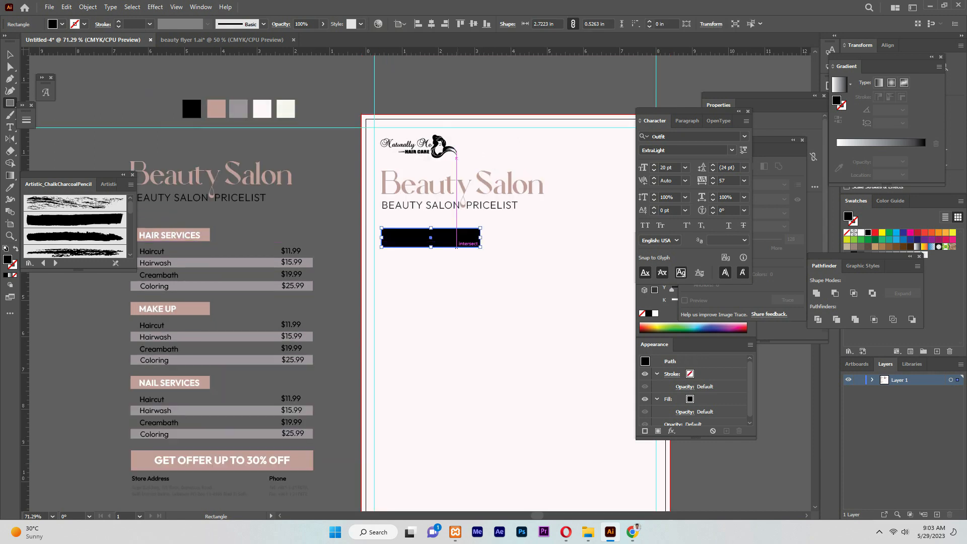
left_click_drag(430, 247, 431, 243)
Fill the banner rectangle with the dusty pink colour sample using the Eyedropper
key("v")
key("i")
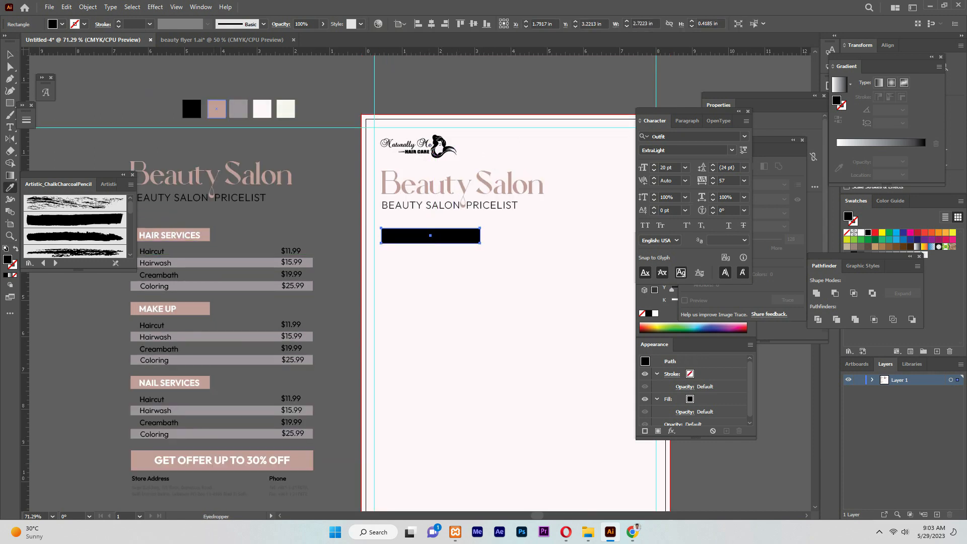
left_click(216, 109)
key("v")
key("ctrl+shift+a")
Add a text line reading "Hair Services" in the empty area below the banner
key("t")
left_click(460, 300)
type("h")
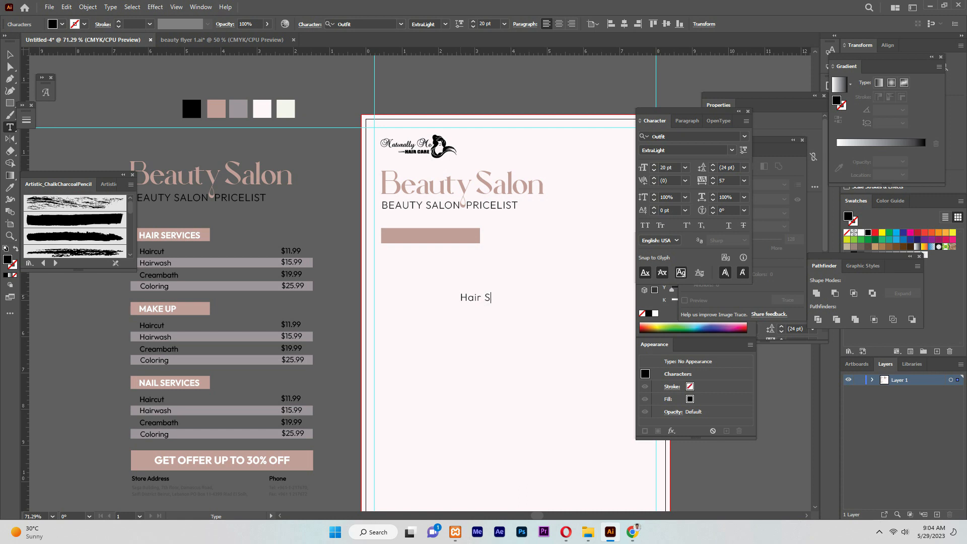
key("Escape")
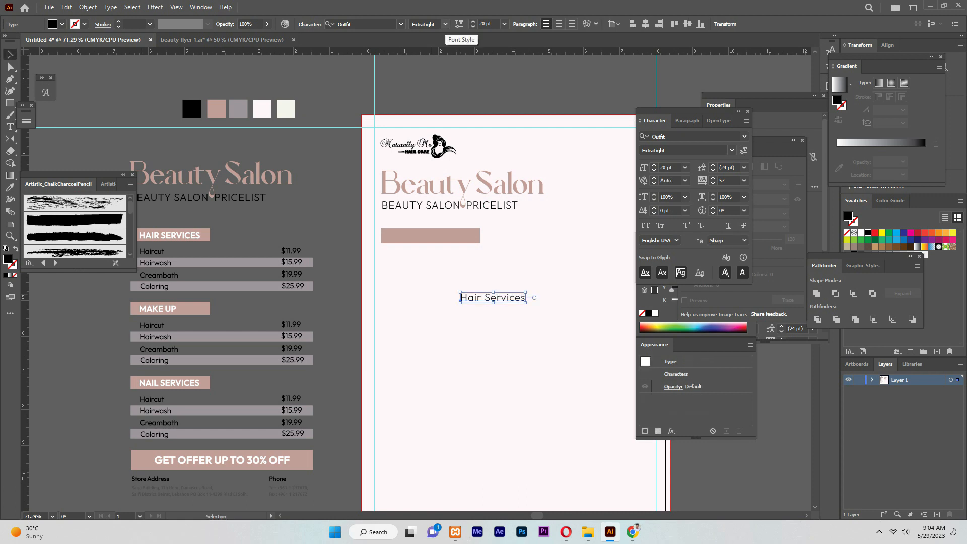
Set "Hair Services" to SemiBold, place it on the pink banner and colour it white
left_click(445, 24)
left_click(428, 89)
left_click_drag(460, 301, 398, 238)
left_click(655, 313)
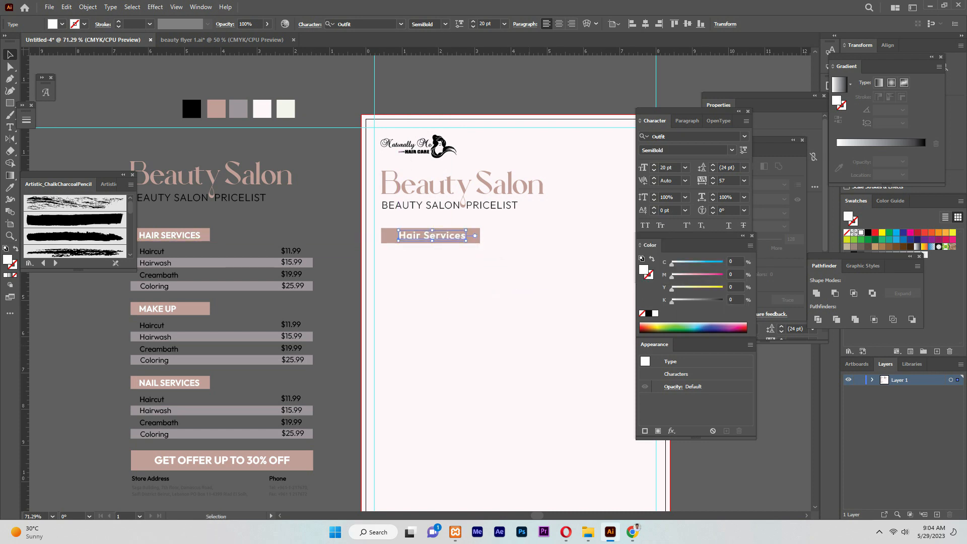
key("ctrl+shift+a")
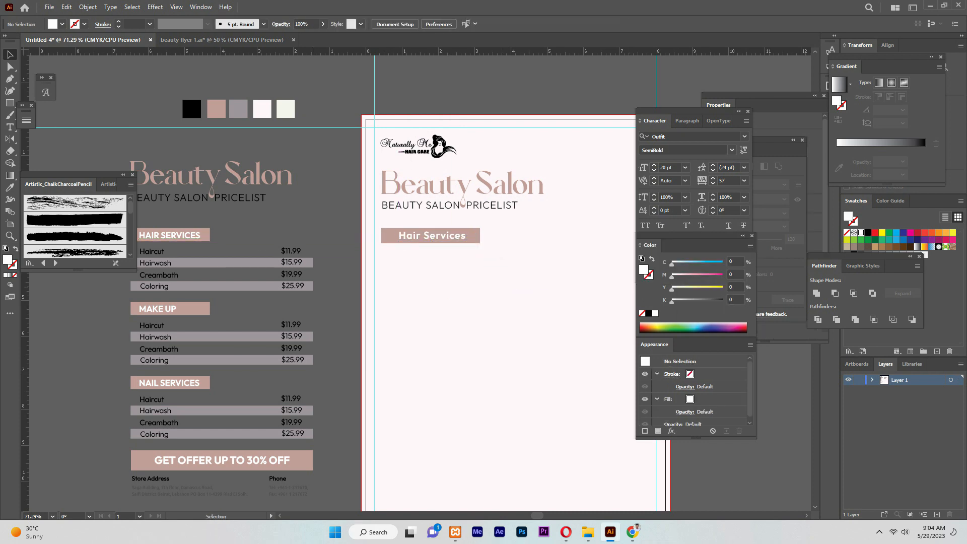
Add the text "Haircut" below the banner in Outfit Regular and shift it slightly left
key("t")
left_click(400, 278)
type("ha")
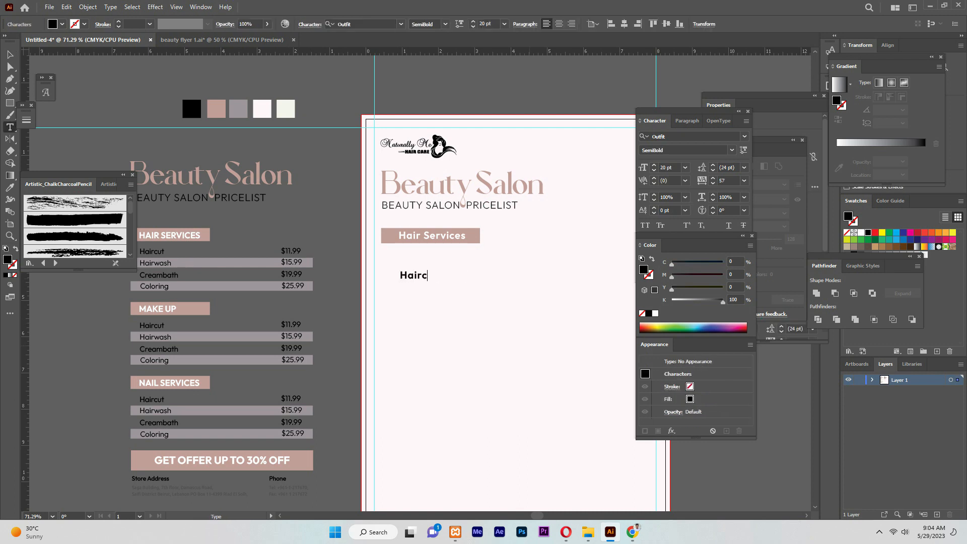
key("Escape")
left_click(445, 23)
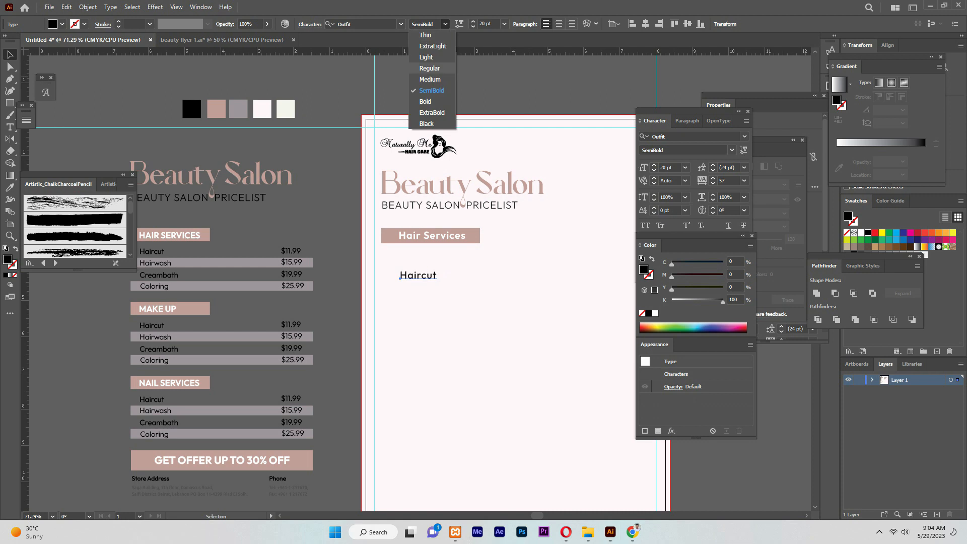
left_click(431, 69)
key("ctrl+shift+a")
mouse_move(400, 278)
left_mouse_down()
mouse_move(387, 264)
mouse_move(394, 277)
left_mouse_up()
left_click(439, 235)
key("i")
left_click(175, 232)
key("ctrl+z")
key("v")
key("ctrl+shift+a")
left_click(413, 274)
key("i")
left_click(151, 251)
key("ctrl+z")
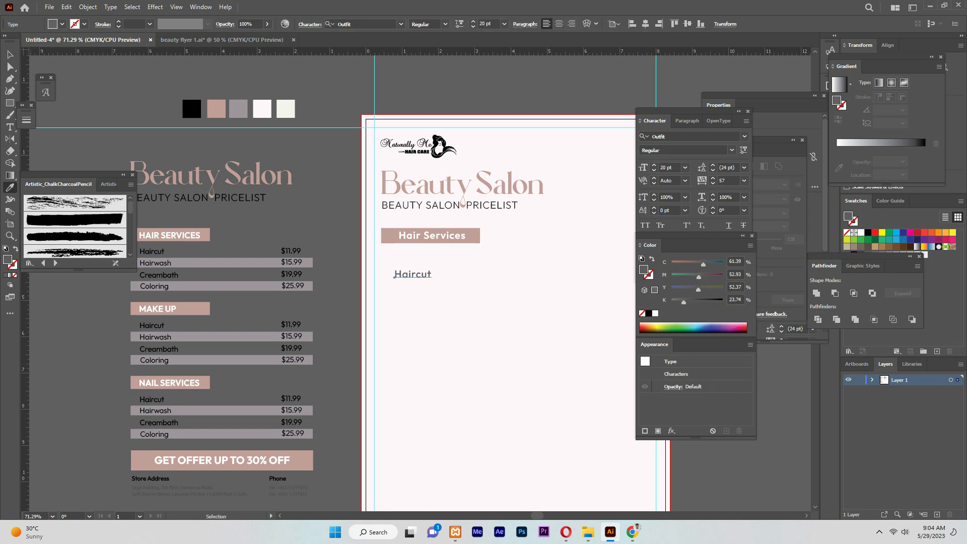
Colour "Haircut" with the black colour sample and reduce its size to 18 pt
left_click(191, 108)
key("v")
left_click(473, 27)
left_click(472, 27)
left_click(453, 275)
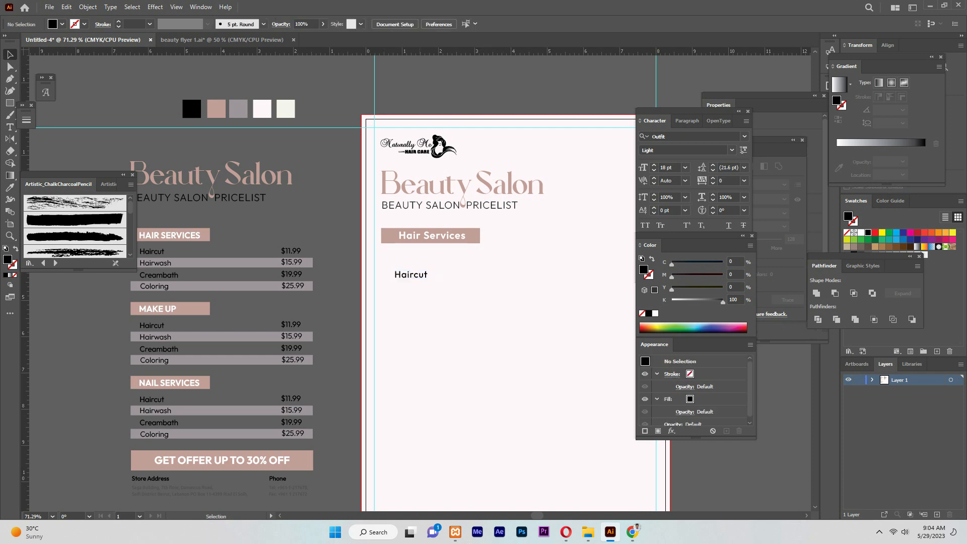
Move "Haircut" up closer to the banner and nudge all the flyer content slightly left
scroll(430, 274, "up", 2)
left_click_drag(428, 372, 433, 351)
left_click_drag(413, 403, 499, 232)
key("Left")
key("Left")
key("Left")
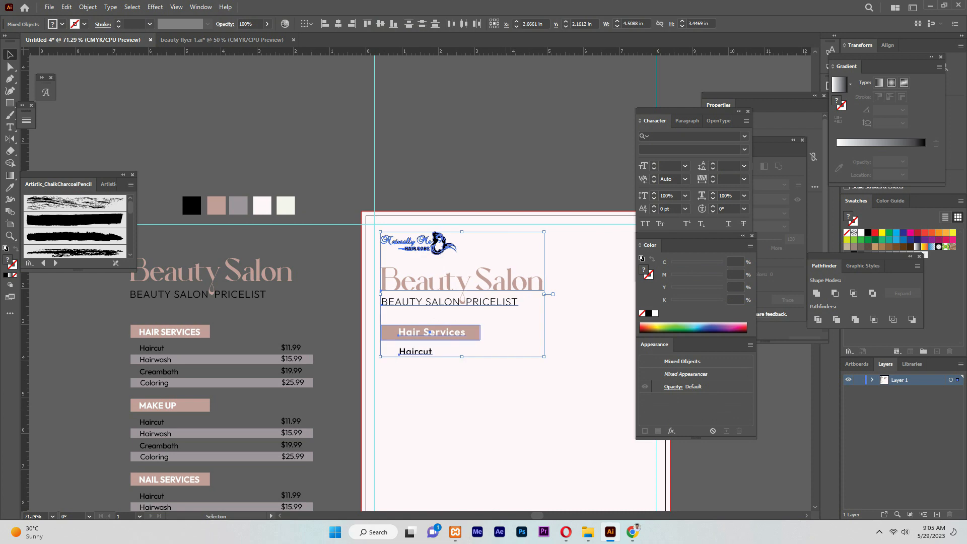
key("ctrl+shift+a")
Shift "Hair Services" and "Haircut" left and narrow the pink banner slightly from its right edge
left_click_drag(413, 332, 410, 355)
left_click(467, 333)
left_click_drag(478, 331, 474, 332)
left_click(487, 351)
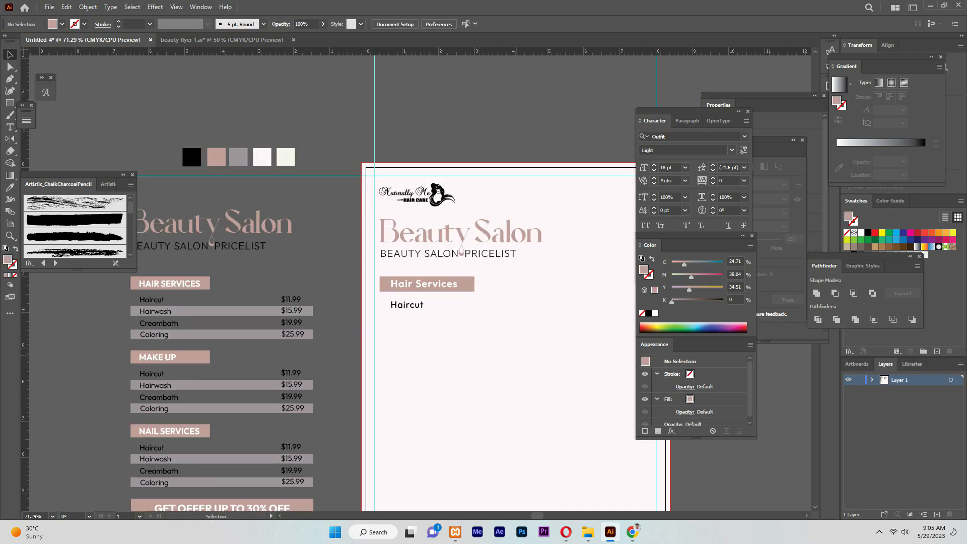
Duplicate "Haircut" to the right on the same row and change the copy to "$15.99"
left_click_drag(405, 303, 449, 289)
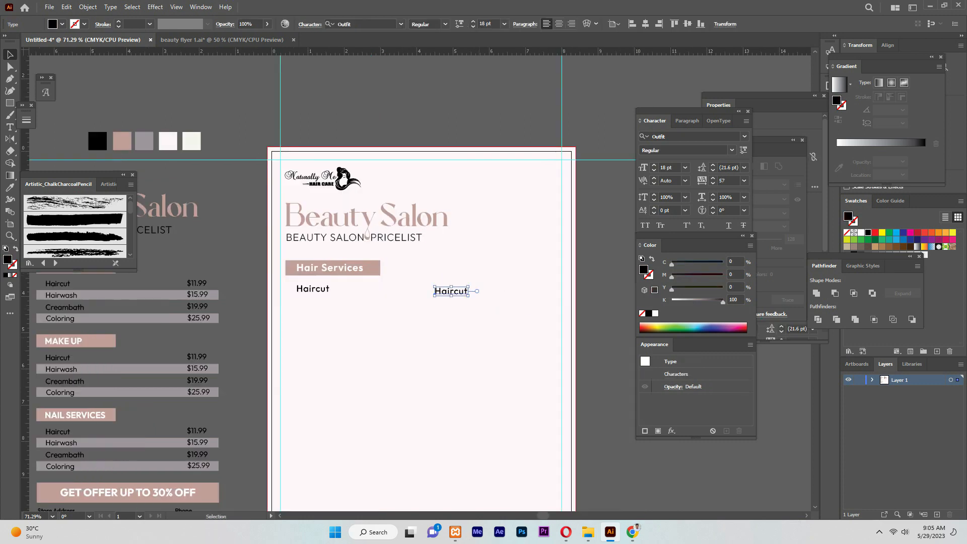
double_click(450, 291)
key("ctrl+a")
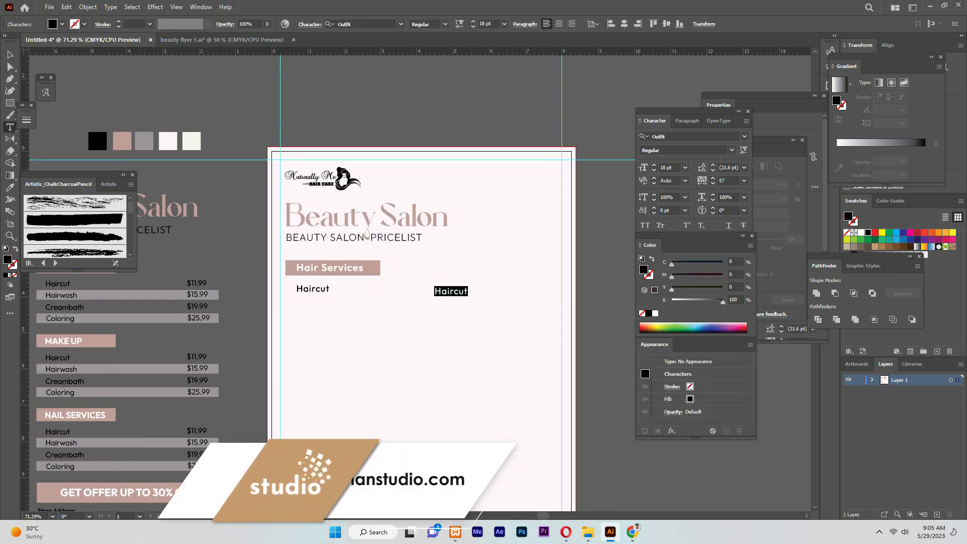
type("$15.99")
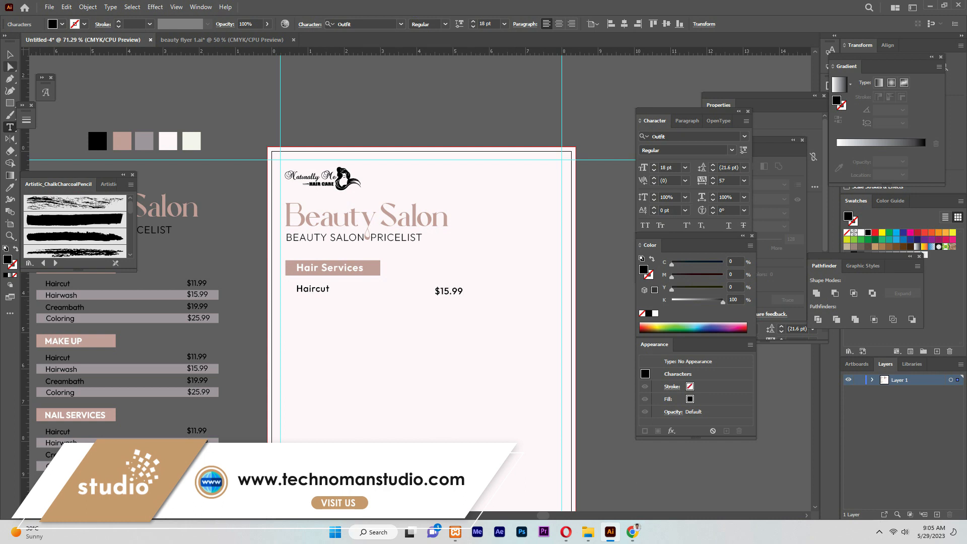
left_click(10, 55)
left_click(487, 244)
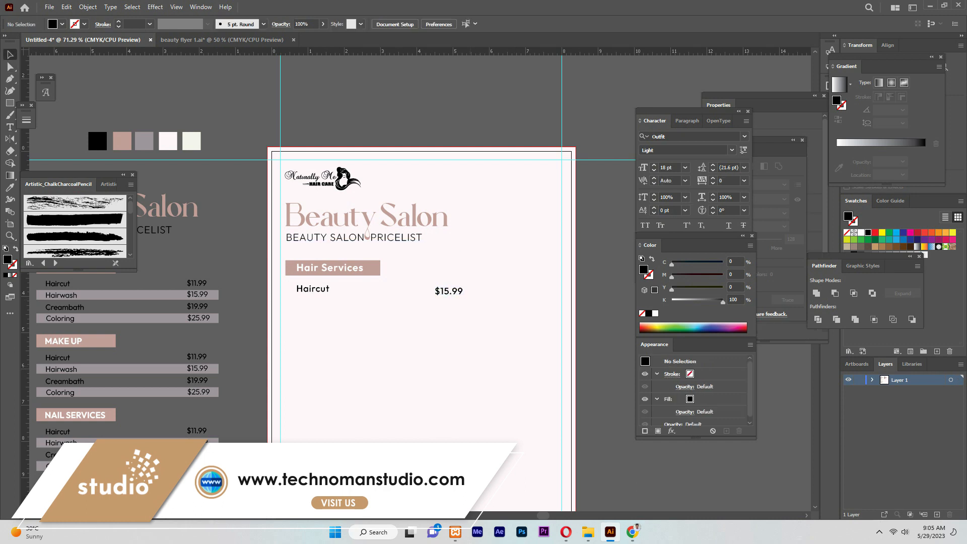
Draw a stripe about 4.89 by 0.31 in below the "Haircut" row and give it the reference's mauve colour, DCCCD3
key("m")
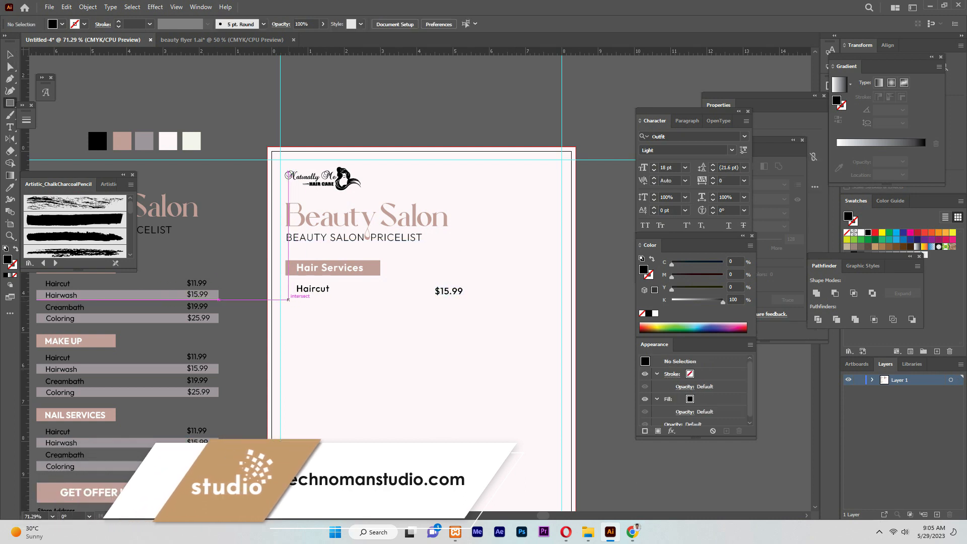
left_click_drag(285, 302, 462, 314)
key("i")
left_click(209, 369)
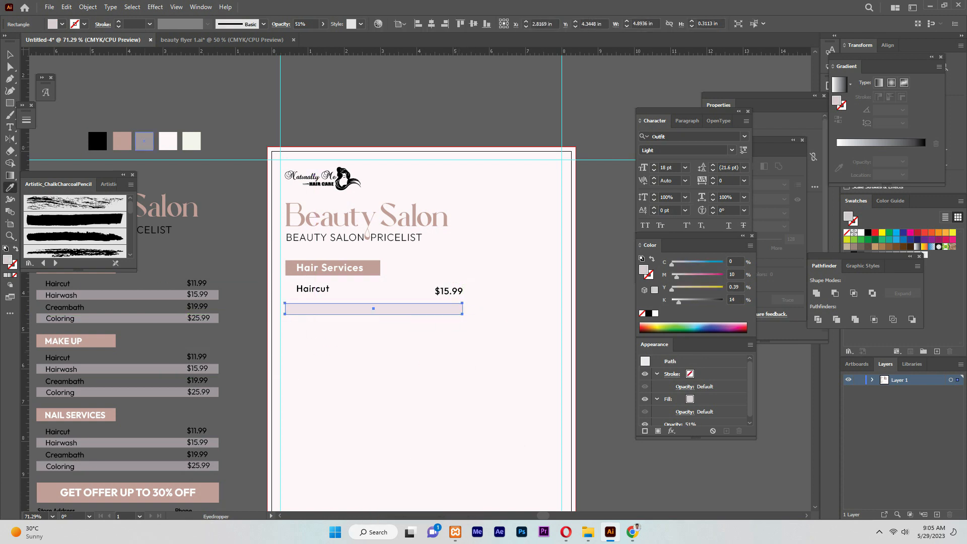
key("v")
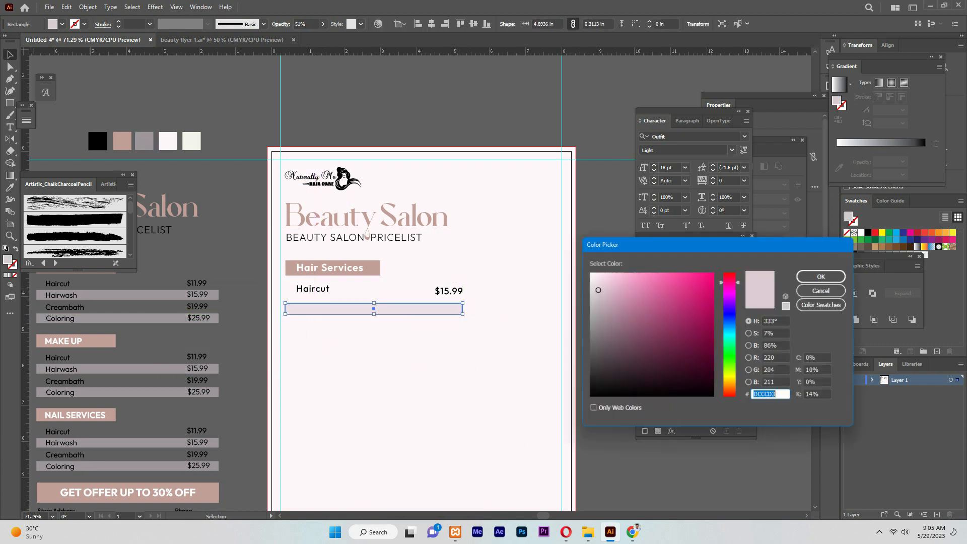
key("Return")
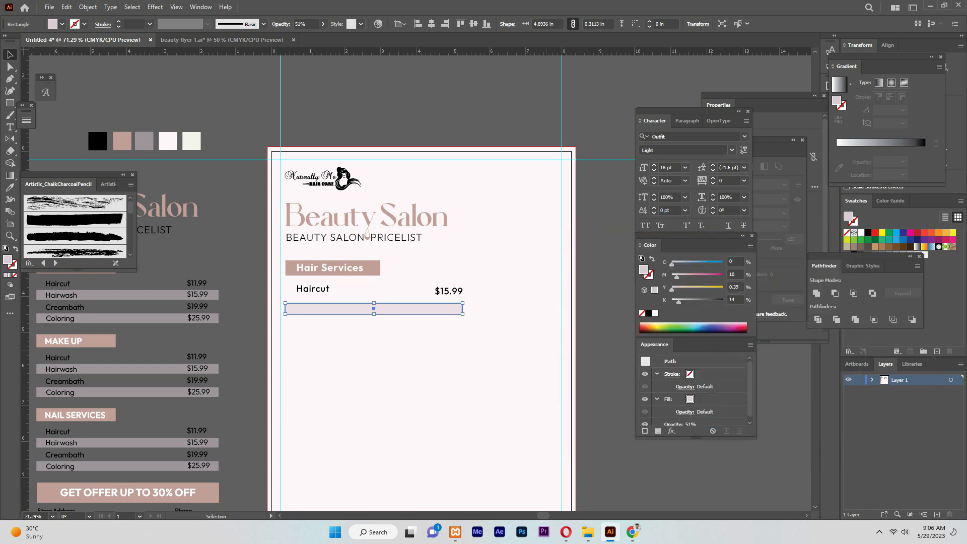
key("ctrl+shift+a")
Add the text "Hairwash" and place it on the mauve stripe, in line below "Haircut"
left_click(366, 308)
key("t")
key("ctrl+shift+a")
left_click(342, 340)
type("Hai")
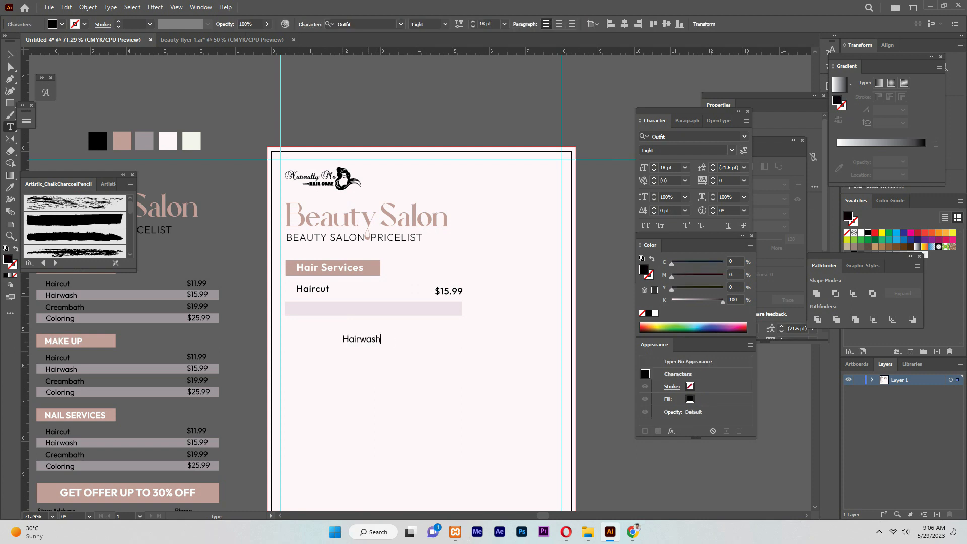
key("Escape")
left_click_drag(342, 340, 297, 308)
key("ctrl+shift+a")
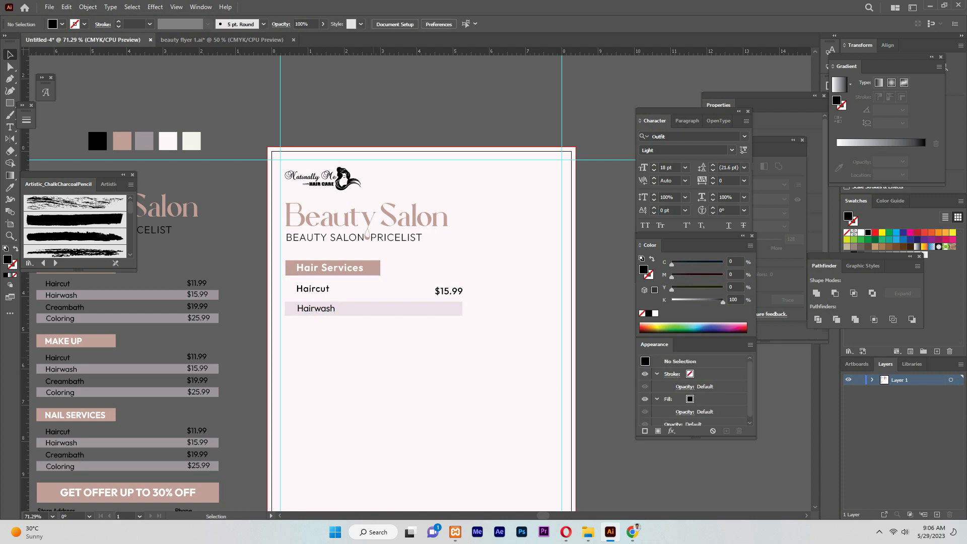
Enlarge the mauve stripe to about 5.02 by 0.40 in and shift the $15.99 price slightly left
left_click(459, 307)
left_click_drag(462, 308, 467, 308)
left_click(472, 297)
left_click(453, 290)
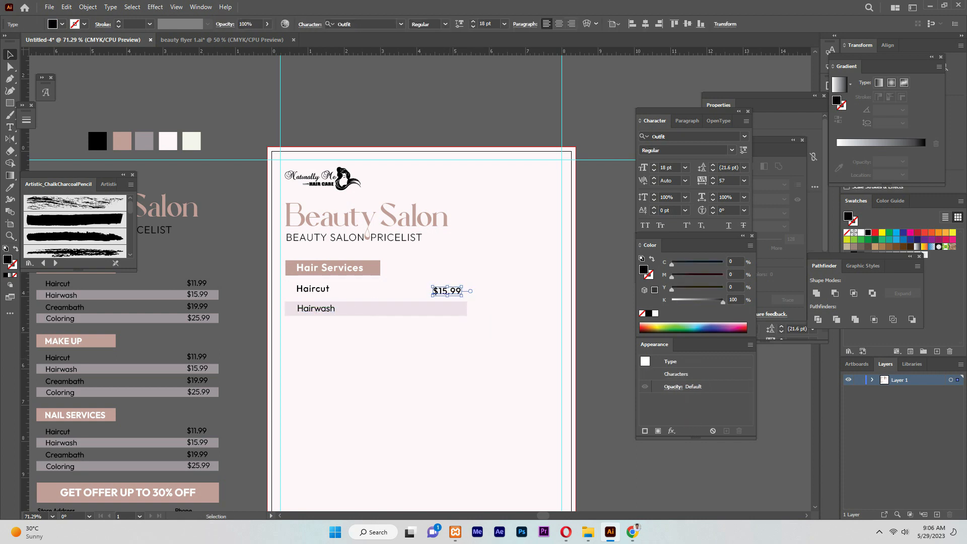
key("ctrl+shift+a")
left_click_drag(376, 308, 128, 296)
key("ctrl+z")
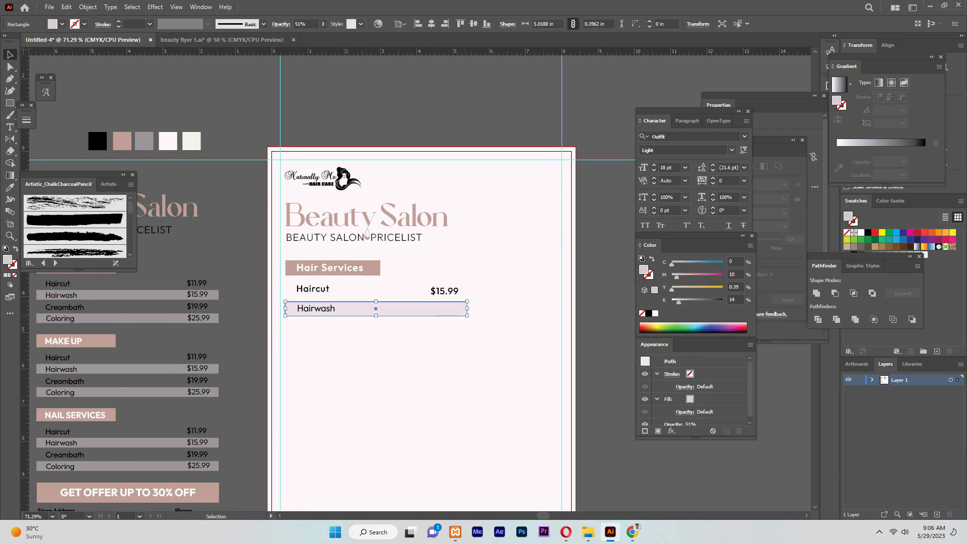
key("ctrl+shift+a")
Duplicate the $15.99 price onto the "Hairwash" row and change the copy to "$17.99"
left_click_drag(452, 289, 430, 311)
double_click(447, 309)
key("ctrl+a")
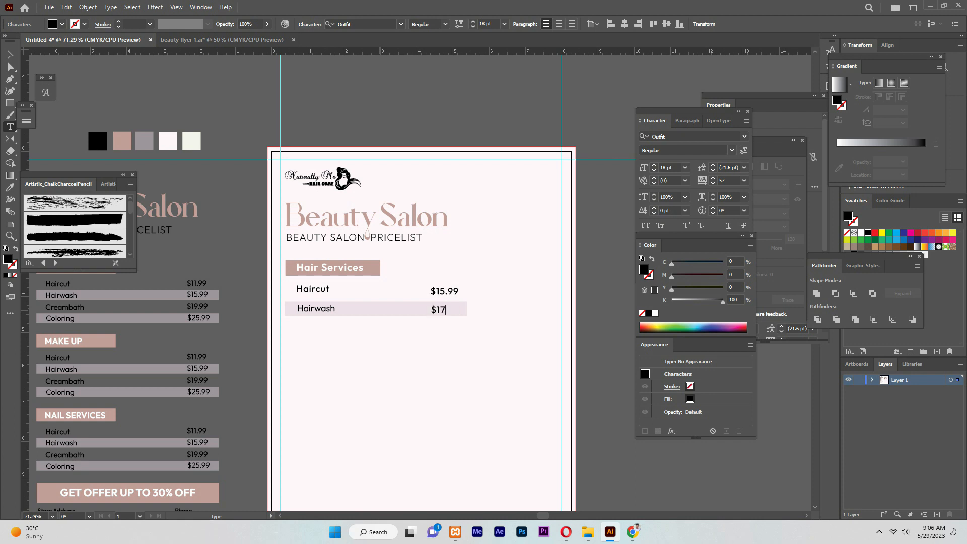
left_click(9, 54)
left_click(411, 381)
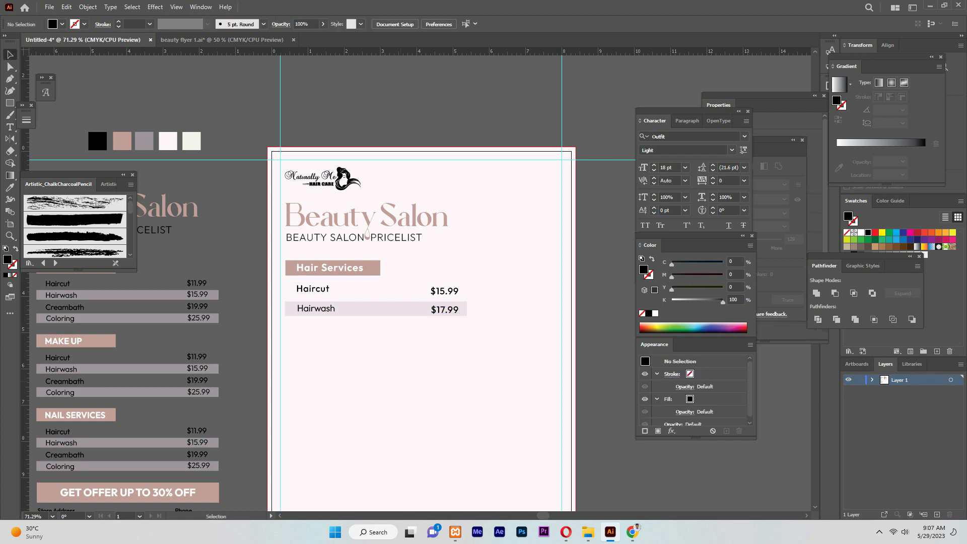
Nudge the whole "Hairwash" row with its stripe and price slightly up
left_click_drag(455, 327, 291, 305)
key("Up")
key("Up")
key("ctrl+shift+a")
Nudge the $15.99 price up until it is level with "Haircut"
left_click(309, 289)
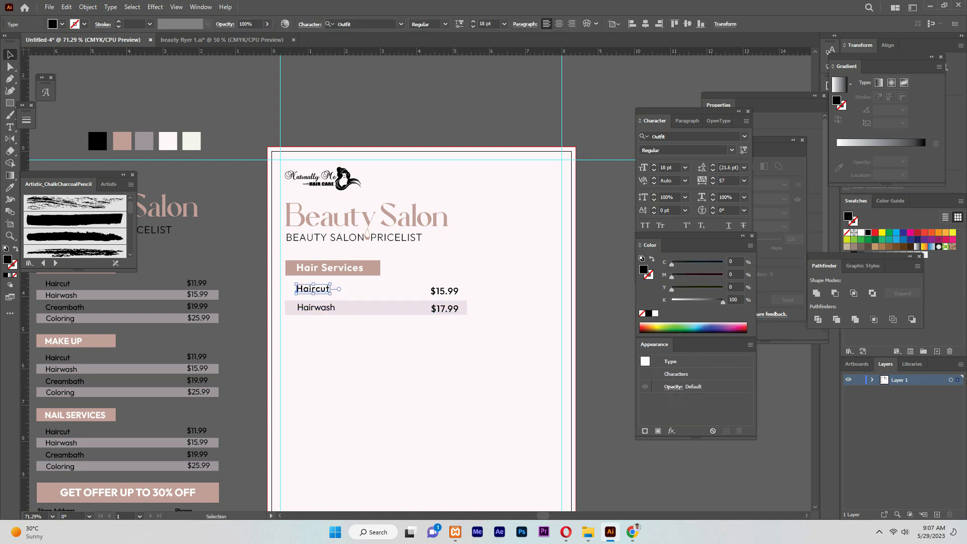
left_click_drag(485, 285, 446, 297)
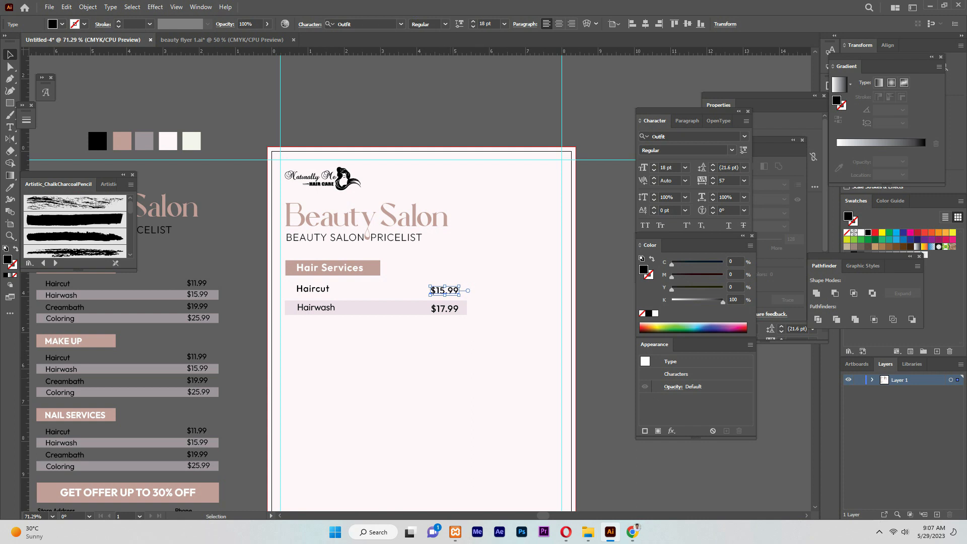
left_click(319, 289, "shift")
left_click(445, 297)
left_click(445, 293)
left_click(318, 288, "shift")
left_click(447, 299)
left_click(450, 289)
key("Up")
left_click(447, 299)
Check the two rows' alignment and level the $17.99 price with "Hairwash"
left_click(325, 288)
left_click(449, 289, "shift")
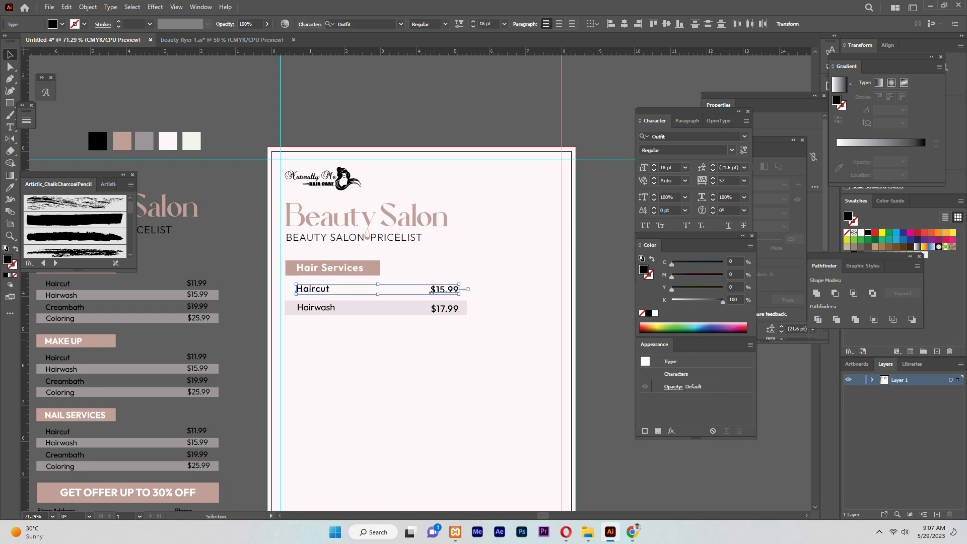
left_click(436, 306)
left_click(436, 310)
left_click(326, 307, "shift")
left_click(464, 308)
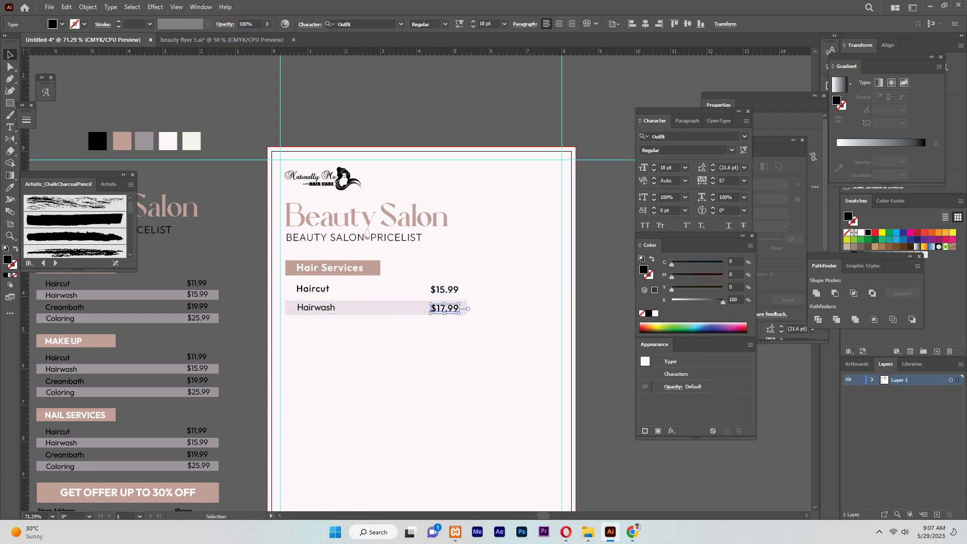
Duplicate the "Haircut" text and its $15.99 price below the mauve stripe and nudge the copies up closer to it
left_click(313, 289)
left_click(443, 290, "shift")
scroll(432, 290, "down", 3)
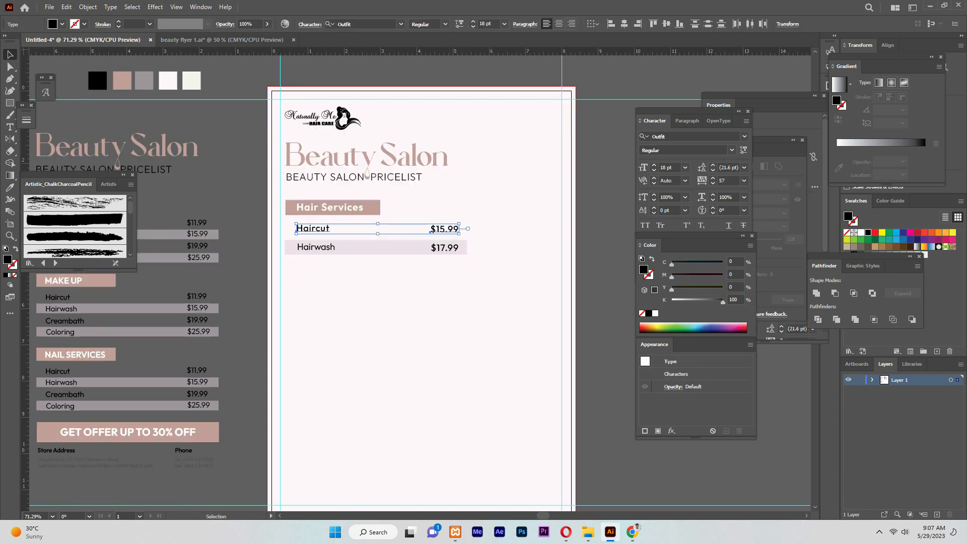
left_click_drag(459, 227, 459, 262)
key("Up")
key("Up")
key("ctrl+shift+a")
Change the third row's service text to "Creambath"
key("t")
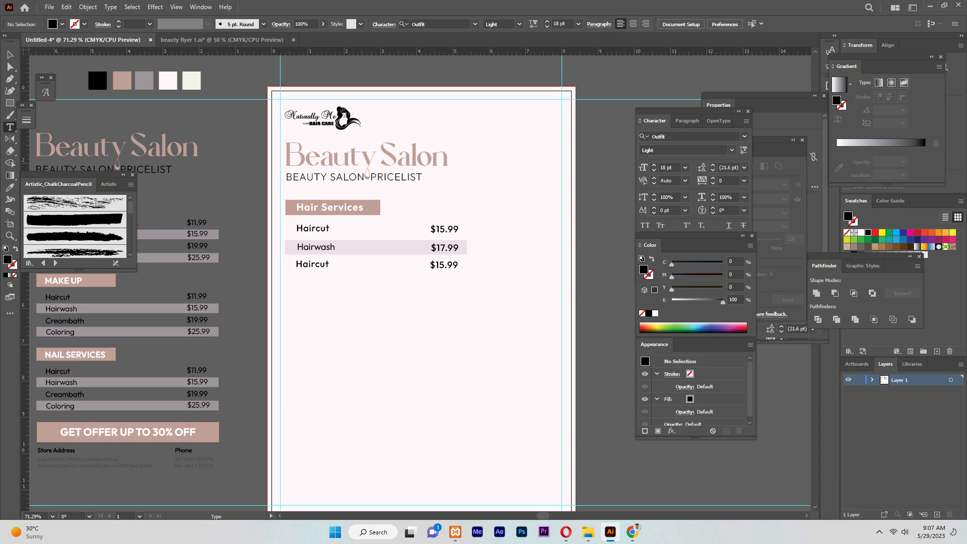
double_click(296, 266)
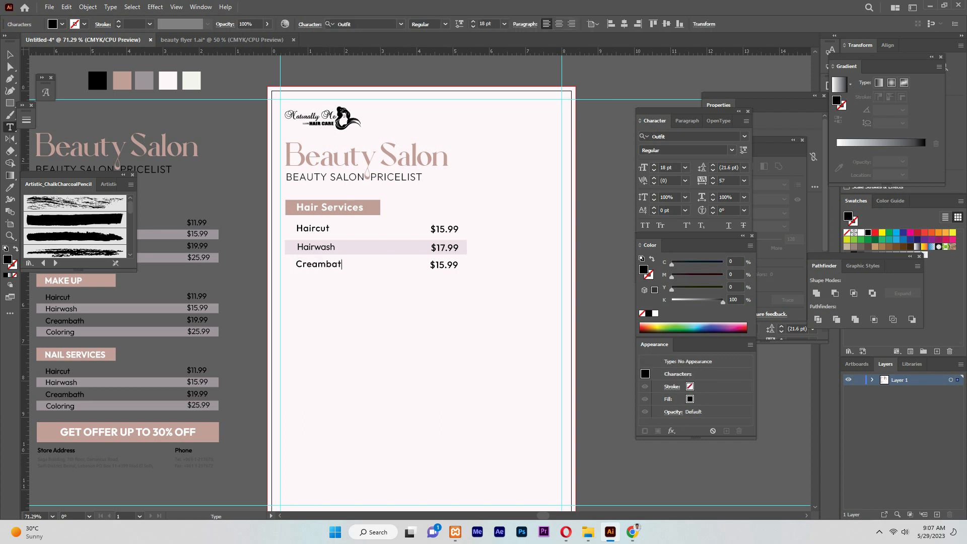
key("Escape")
key("ctrl+shift+a")
Duplicate the "Hairwash" row with its stripe and price directly below the "Creambath" row
left_click(322, 247)
left_click(455, 247, "shift")
left_click(343, 254, "shift")
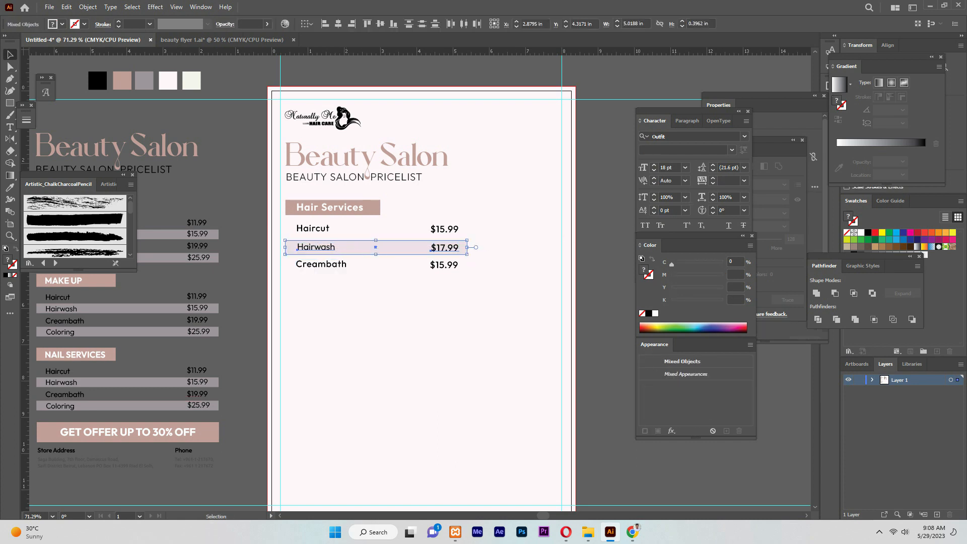
left_click_drag(376, 247, 376, 283)
key("ctrl+shift+a")
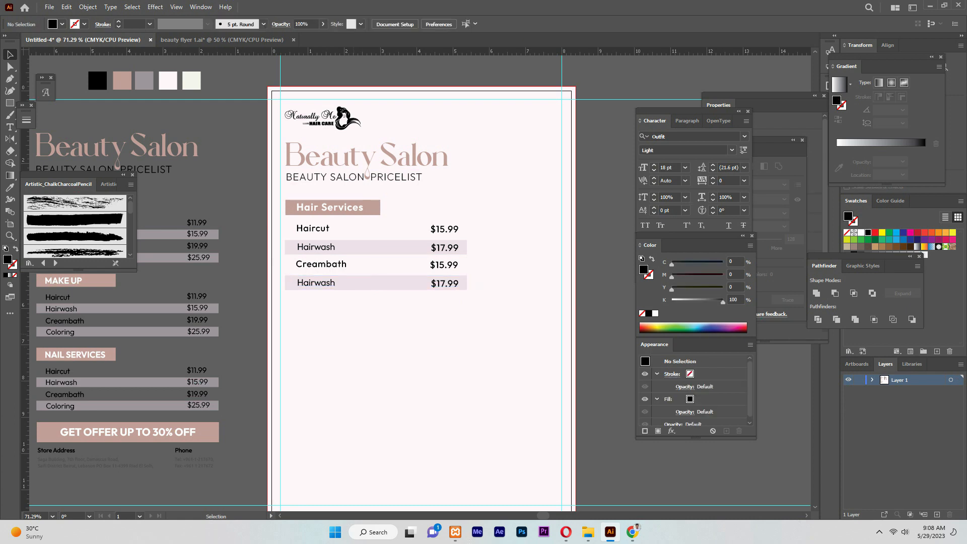
Change the service text in the duplicated fourth row to "Coloring"
left_click(322, 282)
double_click(322, 282)
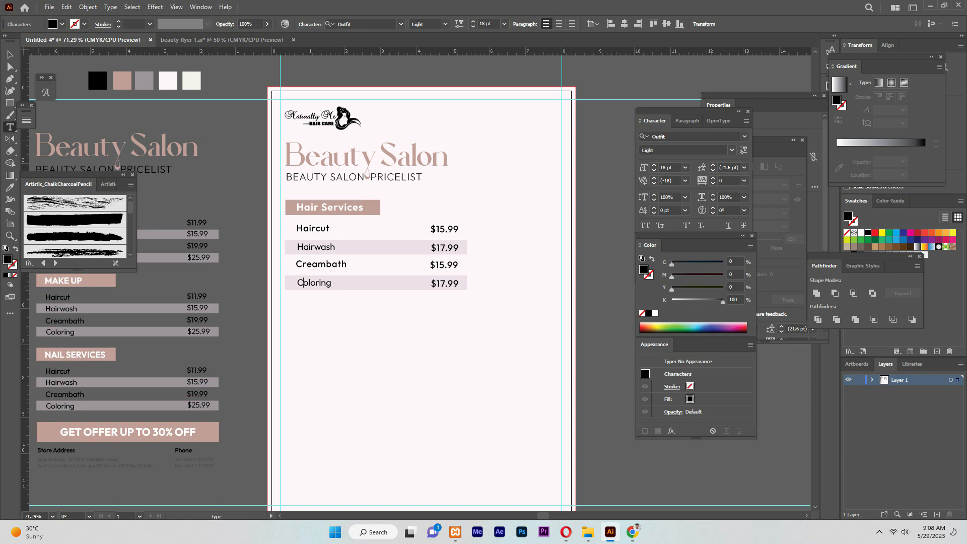
key("Escape")
key("ctrl+shift+a")
Nudge the four price rows up, moving the lower rows slightly further to tighten the line spacing
scroll(418, 282, "up", 2)
scroll(375, 245, "up", 1)
scroll(375, 245, "down", 4)
left_click_drag(301, 273, 469, 166)
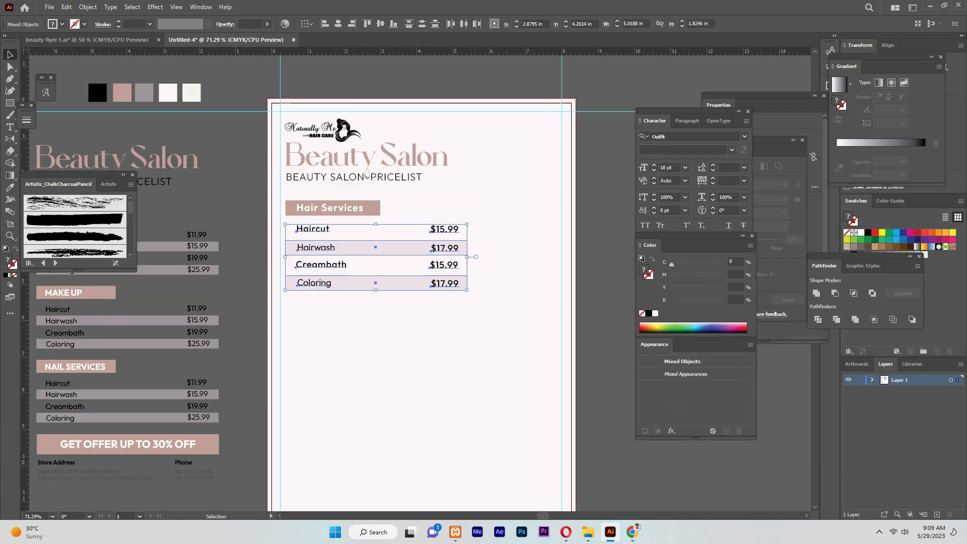
key("Up")
key("Up")
left_click_drag(316, 330, 491, 243)
key("Up")
left_click_drag(321, 317, 503, 282)
key("Up")
key("Up")
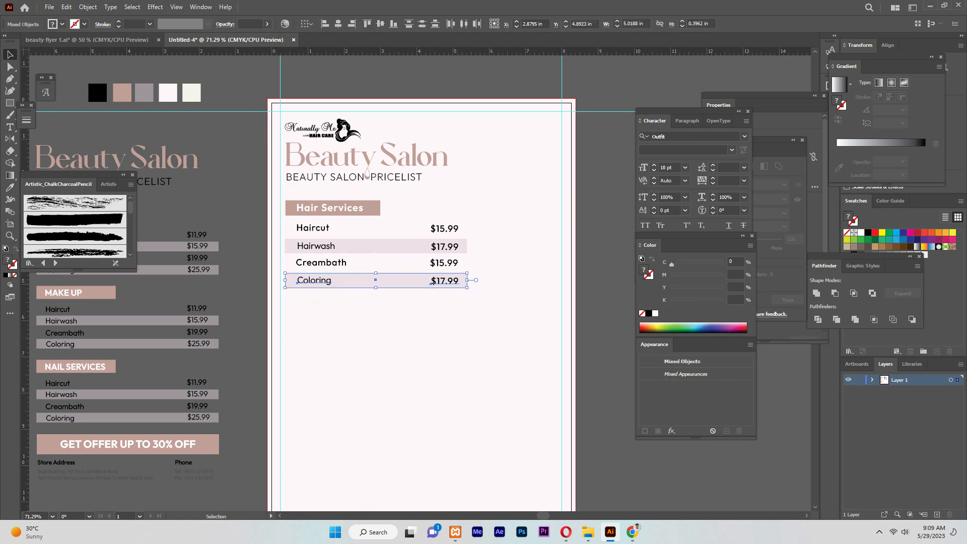
Scale the whole Hair Services block with its heading and four rows down to about 4.84 in wide
left_click_drag(312, 303, 323, 303)
scroll(502, 282, "down", 2)
left_click_drag(502, 282, 296, 166)
key("Up")
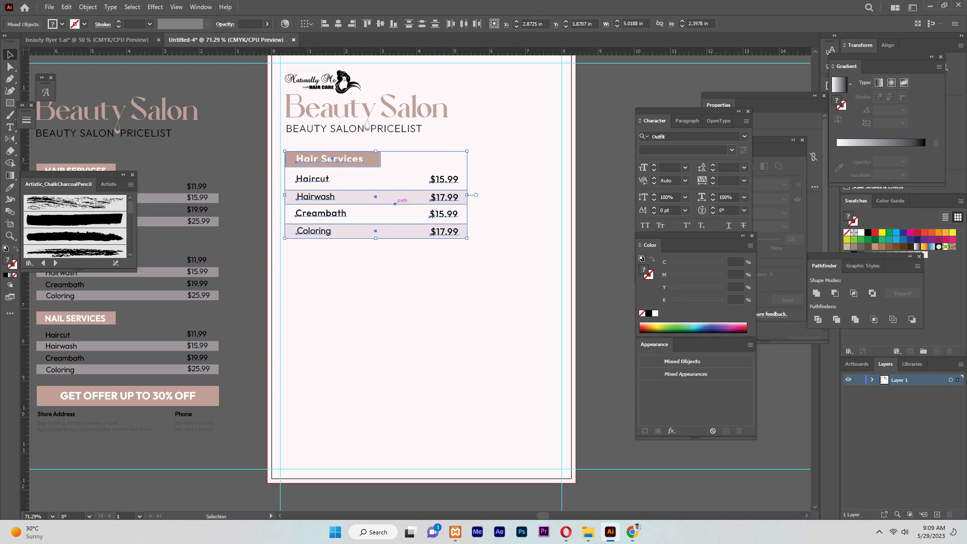
left_click_drag(467, 238, 463, 239)
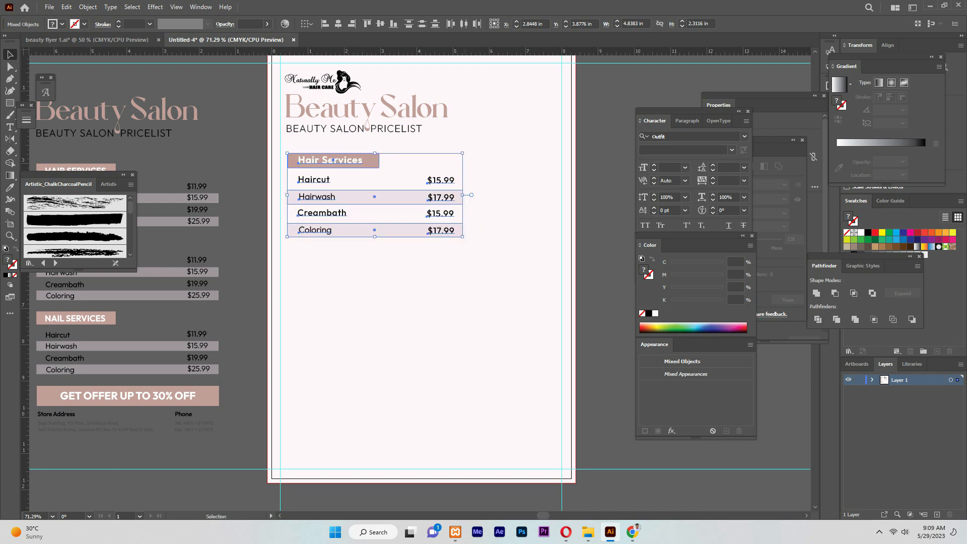
Duplicate the Hair Services block twice down the page at equal spacing to make three stacked blocks
left_click_drag(372, 195, 372, 289)
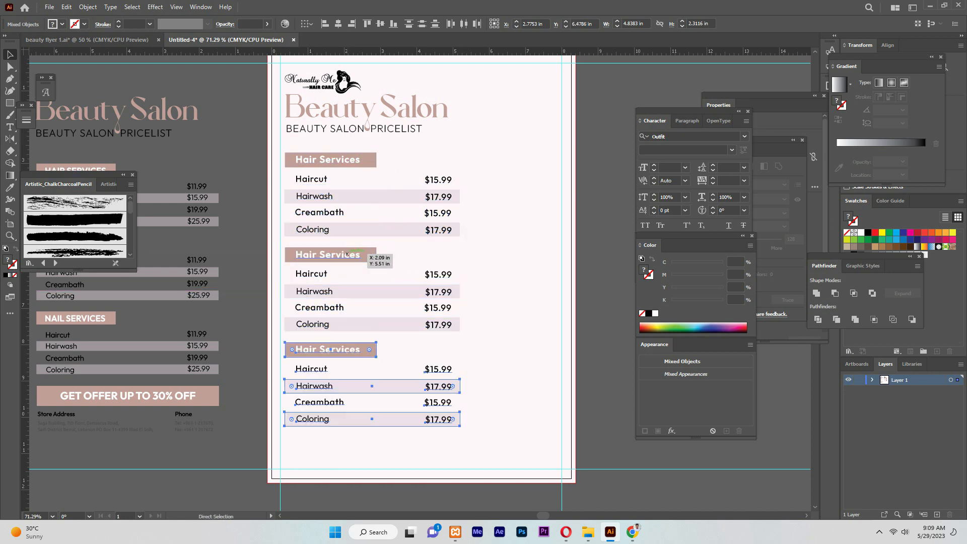
key("ctrl+d")
scroll(372, 289, "down", 3)
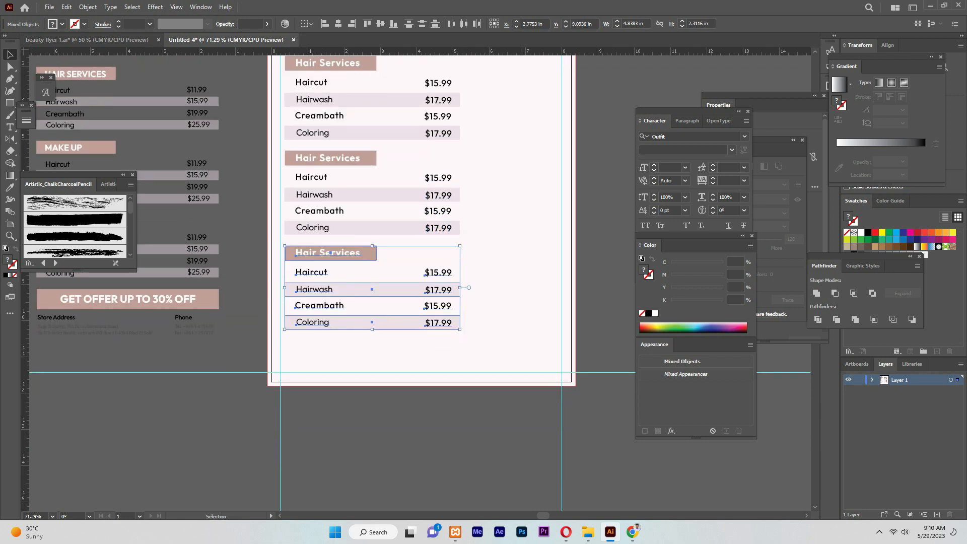
key("ctrl+shift+a")
scroll(421, 282, "up", 4)
left_click_drag(277, 93, 449, 455)
left_click_drag(450, 443, 449, 440)
key("ctrl+shift+a")
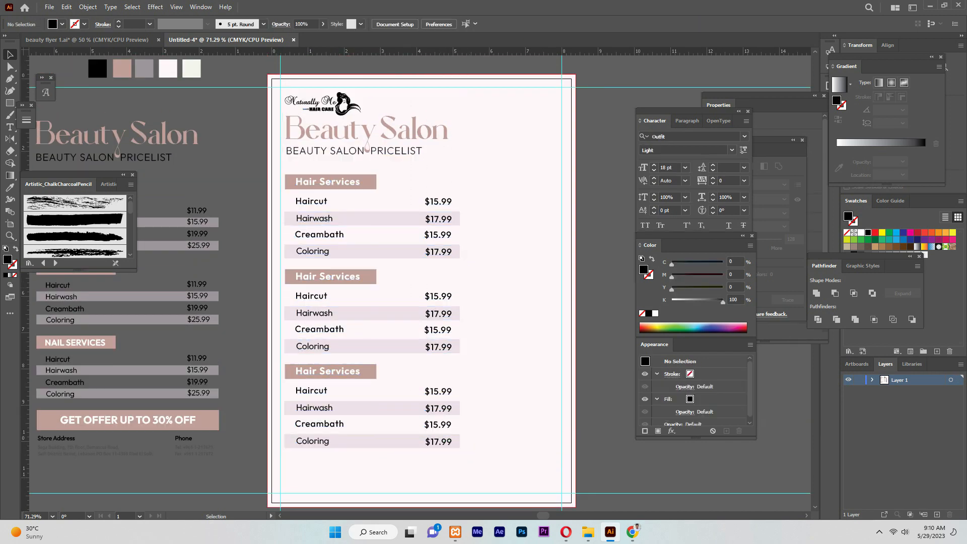
Try to move the mauve offer bar from the side copy to below the third price block
scroll(421, 282, "down", 2)
left_click(128, 372)
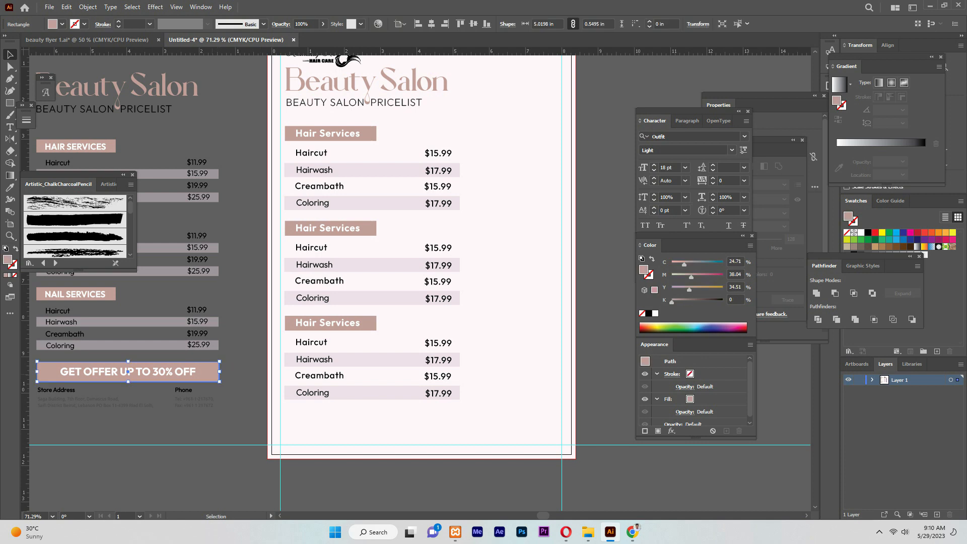
left_click_drag(129, 371, 386, 422)
left_click_drag(386, 421, 459, 402)
key("ctrl+z")
Place the mauve offer bar from the side copy below the third block at about 4.84 in wide, comparing with the reference flyer
left_click(120, 40)
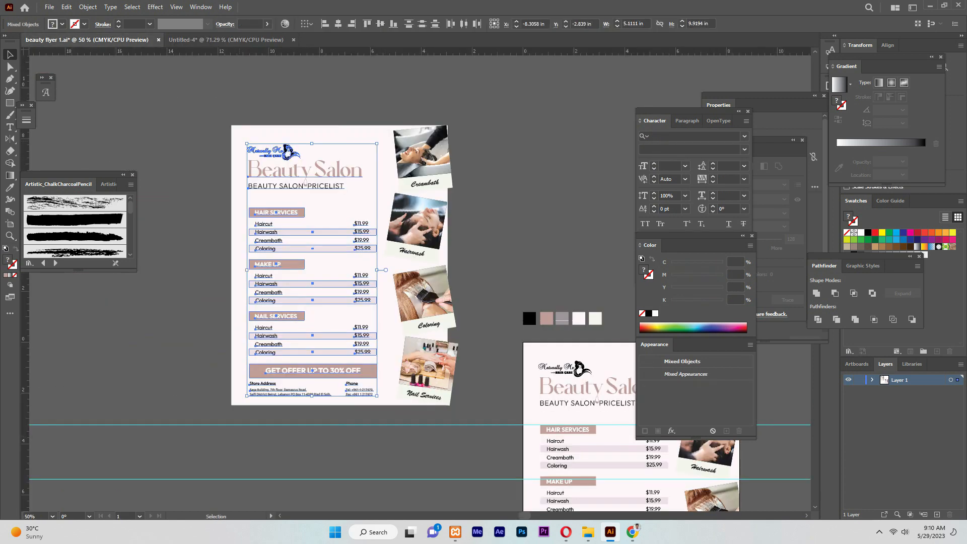
left_click(226, 40)
left_click_drag(199, 353, 448, 397)
left_click_drag(538, 388, 533, 398)
left_click(121, 40)
left_click(226, 40)
Nudge the offer bar down to widen the gap below the last "Coloring" row
key("Down")
key("Down")
key("Down")
key("Down")
key("Down")
key("Down")
key("ctrl+shift+a")
scroll(419, 282, "up", 1)
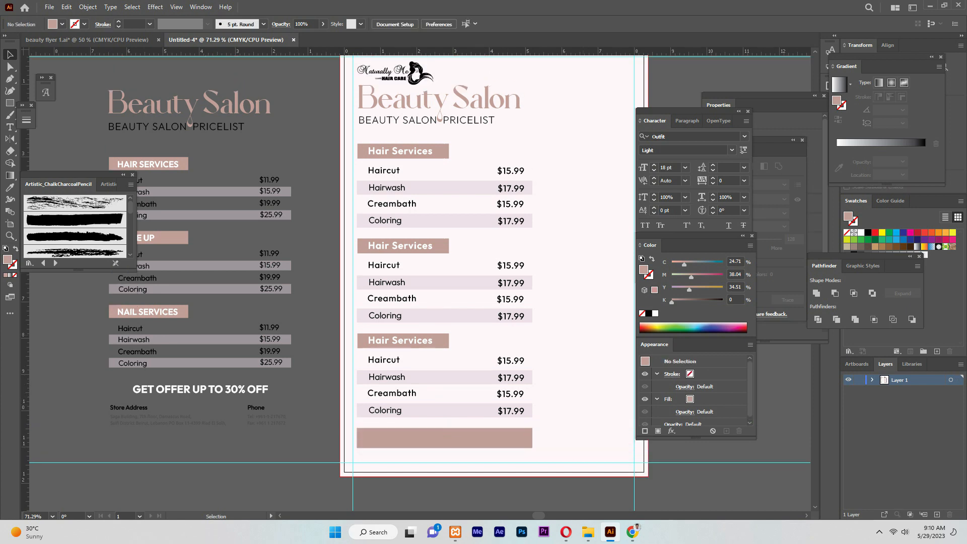
Scale the three price blocks down together to about 4.67 in wide and nudge them left and up
left_click_drag(353, 138, 529, 410)
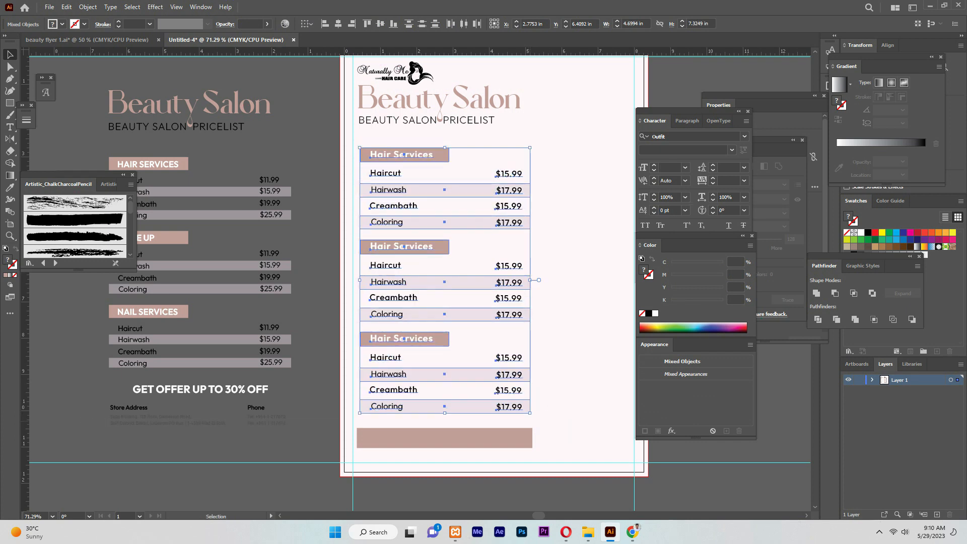
key("Left")
key("Left")
key("Left")
key("Up")
key("Up")
key("Up")
key("Up")
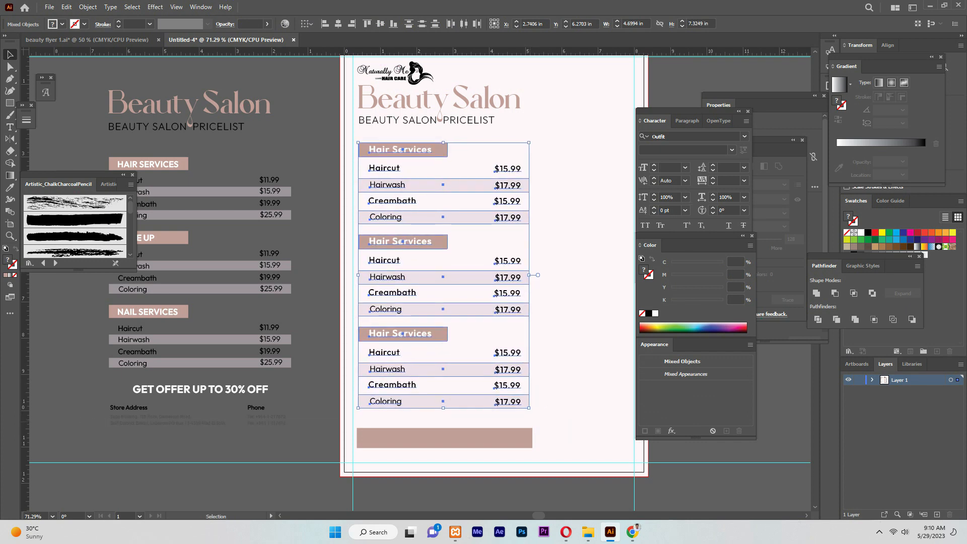
Nudge the "Beauty Salon" title and its "BEAUTY SALON PRICELIST" subtitle slightly up
scroll(516, 154, "up", 2)
left_click_drag(527, 150, 494, 177)
key("Up")
key("Up")
key("Up")
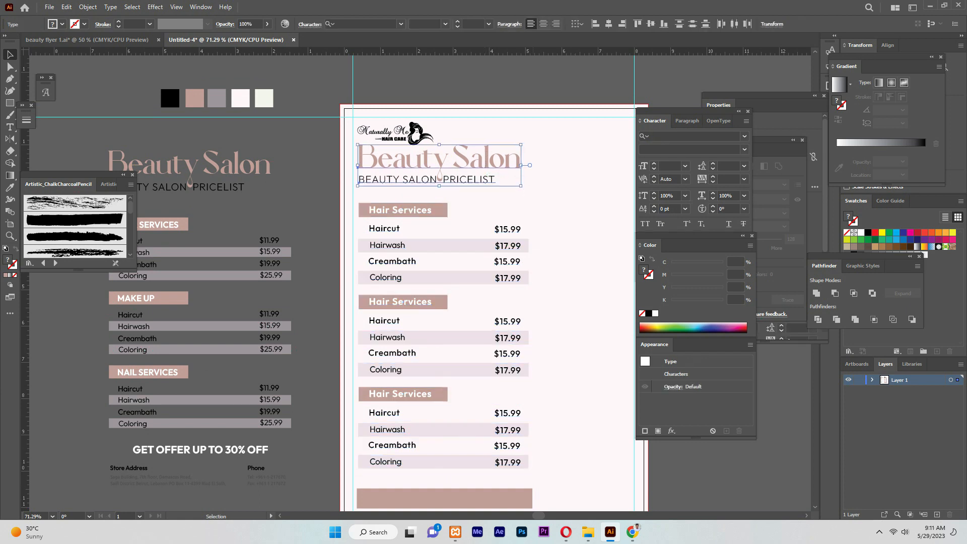
Nudge the offer bar up and make it slightly shorter in height
scroll(420, 282, "down", 2)
left_click(411, 444)
key("Up")
key("Up")
key("Up")
key("Up")
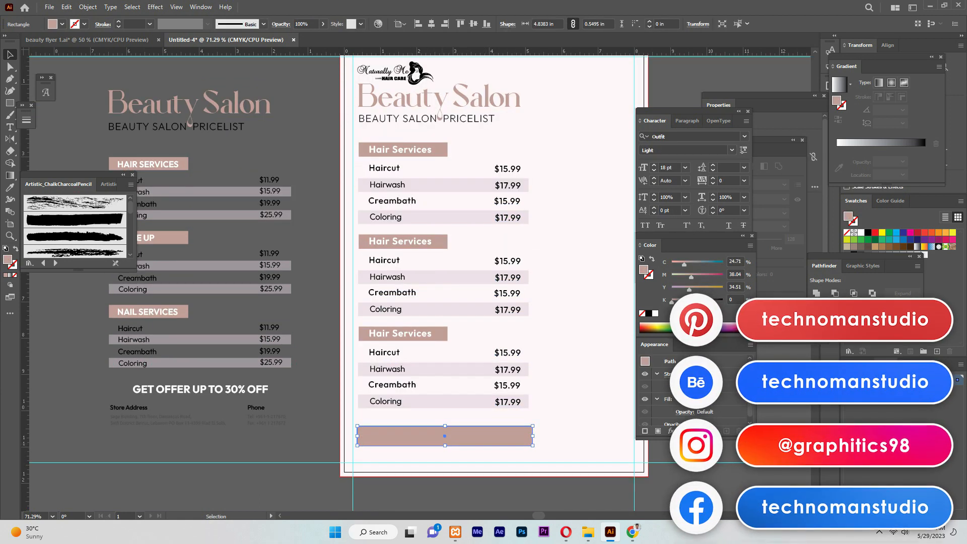
left_click_drag(444, 445, 443, 441)
left_click(455, 332)
Move the offer bar slightly closer to the last price row
scroll(456, 308, "up", 2)
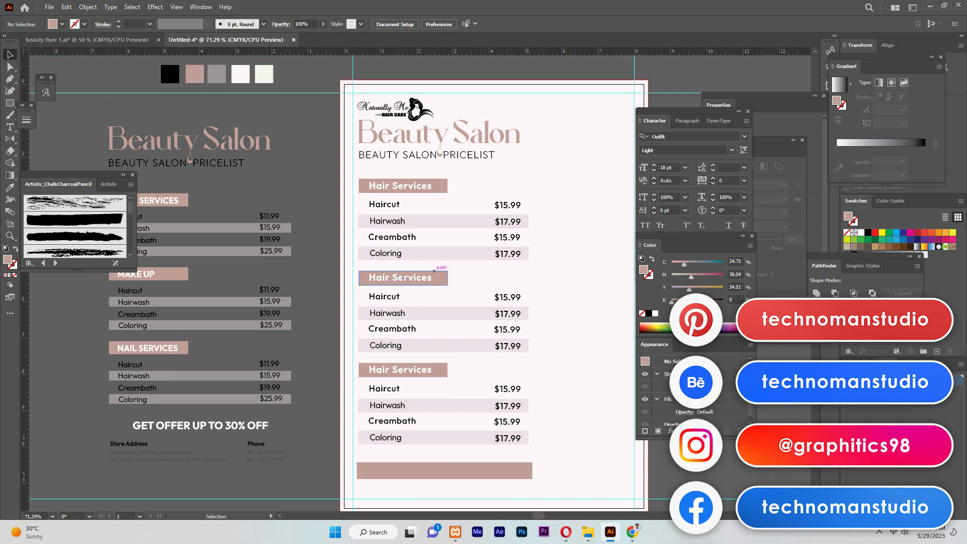
left_click_drag(348, 218, 523, 258)
left_click(536, 237)
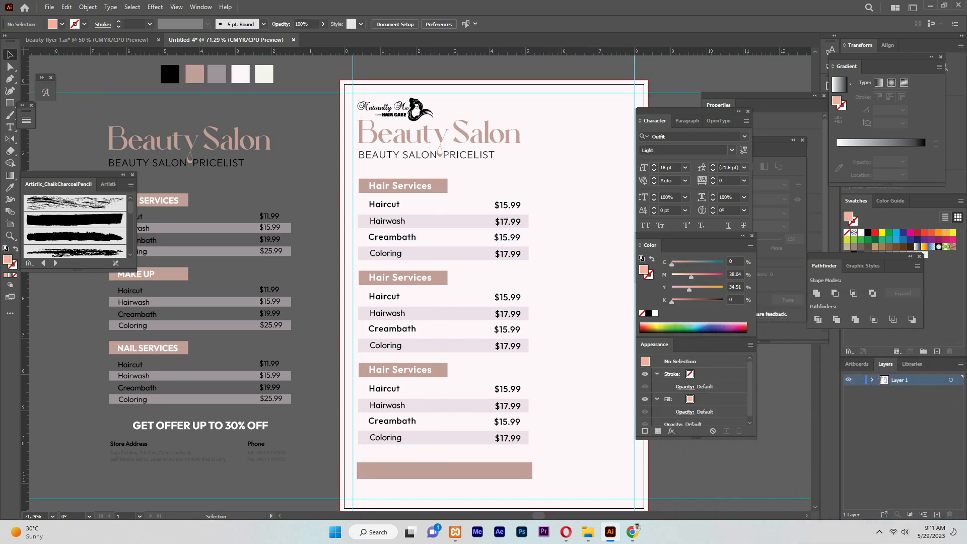
scroll(443, 409, "down", 2)
left_click(443, 409)
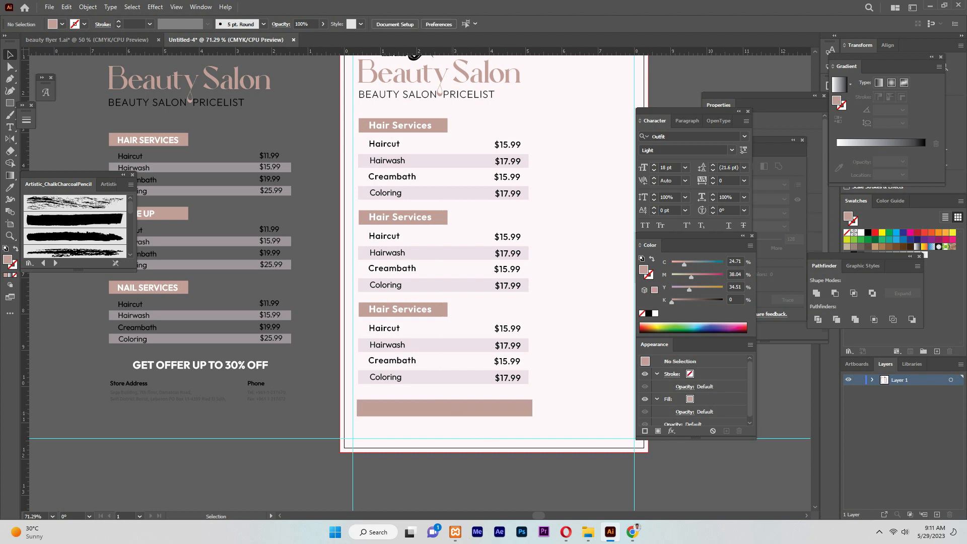
Add the text "GET OFFER UP TO 40% OFF" below the empty offer bar
left_click_drag(235, 365, 321, 366)
key("ctrl+z")
key("t")
left_click(391, 447)
type("GET OFFER UP TO 40% OFF")
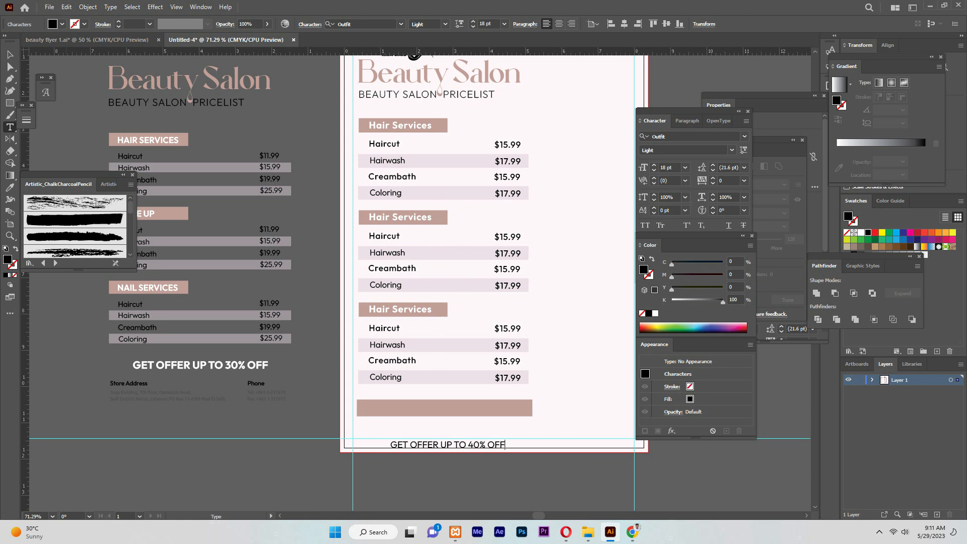
left_click(10, 54)
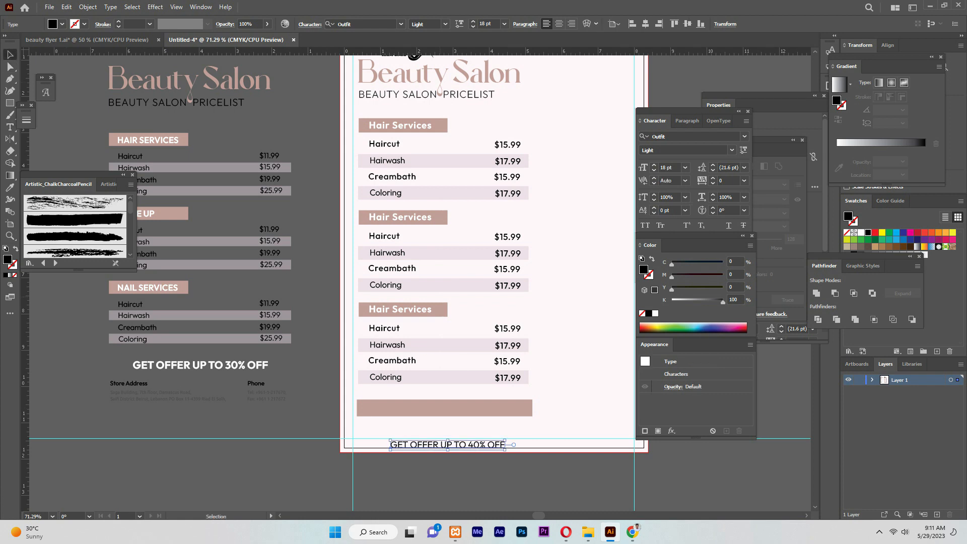
Nudge the middle block's "Hair Services" heading and its bar slightly down toward its rows
left_click_drag(468, 216, 418, 220)
key("Down")
key("Down")
key("Down")
key("Down")
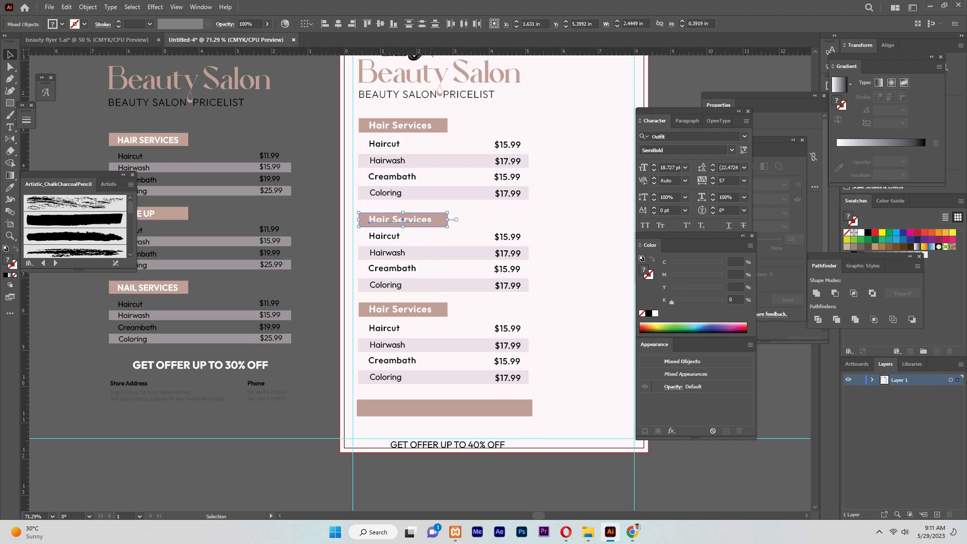
Nudge the first block's "Hair Services" heading and its bar down by the same amount
left_click_drag(432, 124, 430, 126)
key("Down")
key("Down")
key("Down")
key("Down")
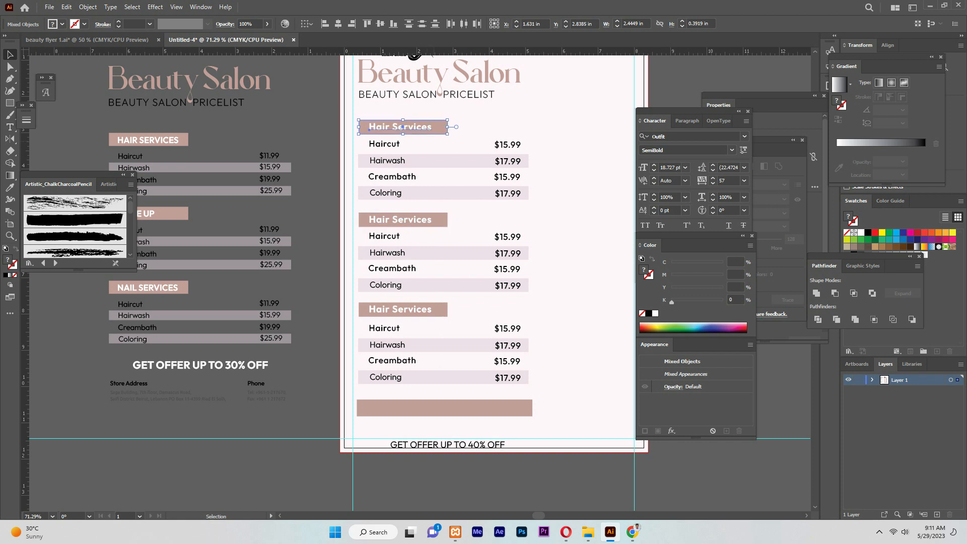
Nudge the third block's "Hair Services" heading and its bar slightly down toward its rows
left_click_drag(470, 297, 433, 309)
key("Down")
key("Down")
key("Down")
key("Down")
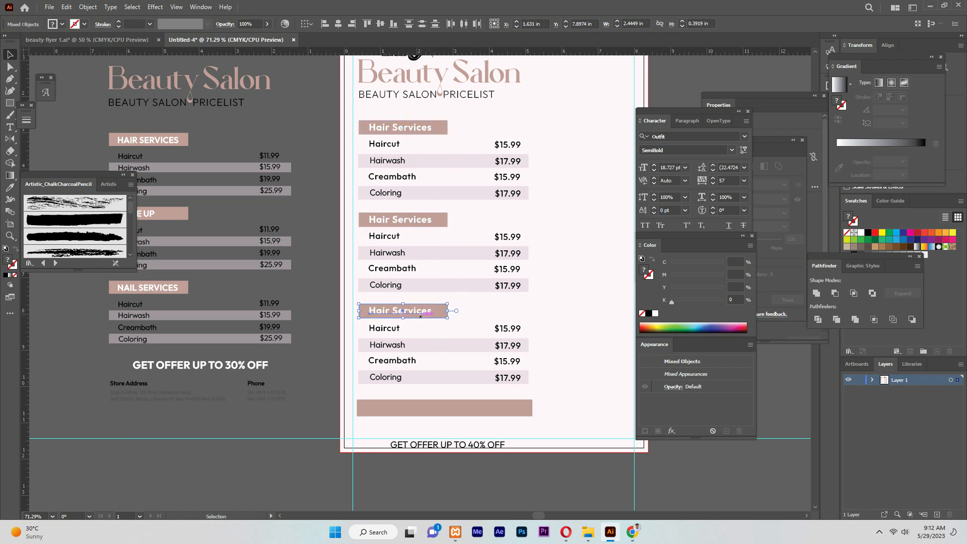
left_click_drag(422, 381, 380, 317)
left_click(406, 205)
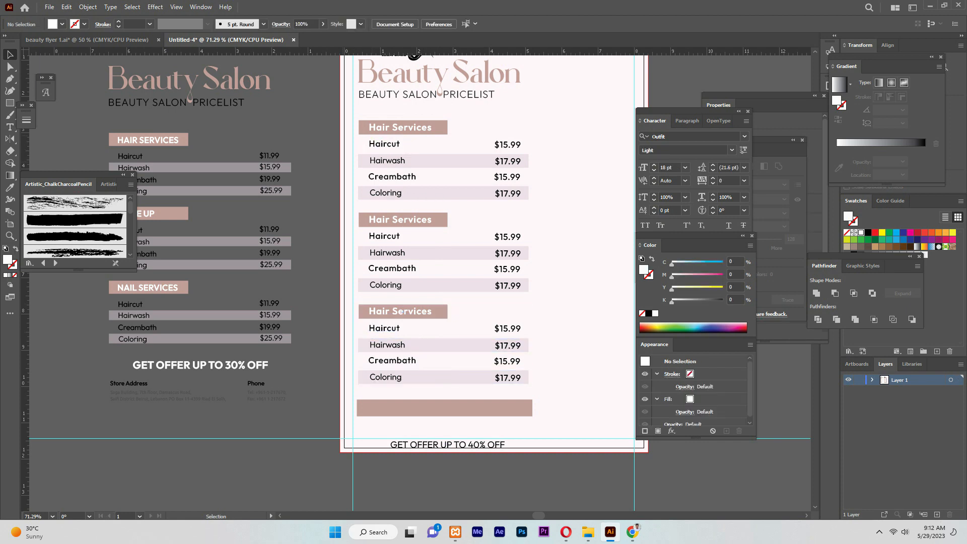
Nudge the second and third price blocks up together, closer to the first block
left_click_drag(409, 276, 564, 385)
key("Up")
key("Up")
key("Up")
key("Up")
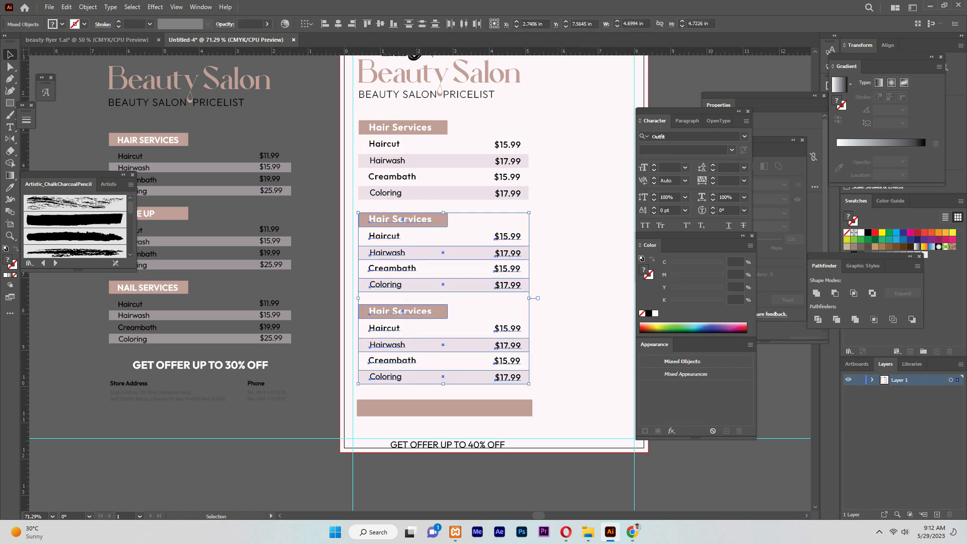
Nudge the third price block up until its gap matches the one between the first two blocks
left_click_drag(351, 299, 552, 380)
key("Up")
key("Up")
key("Up")
key("Up")
key("Up")
key("Up")
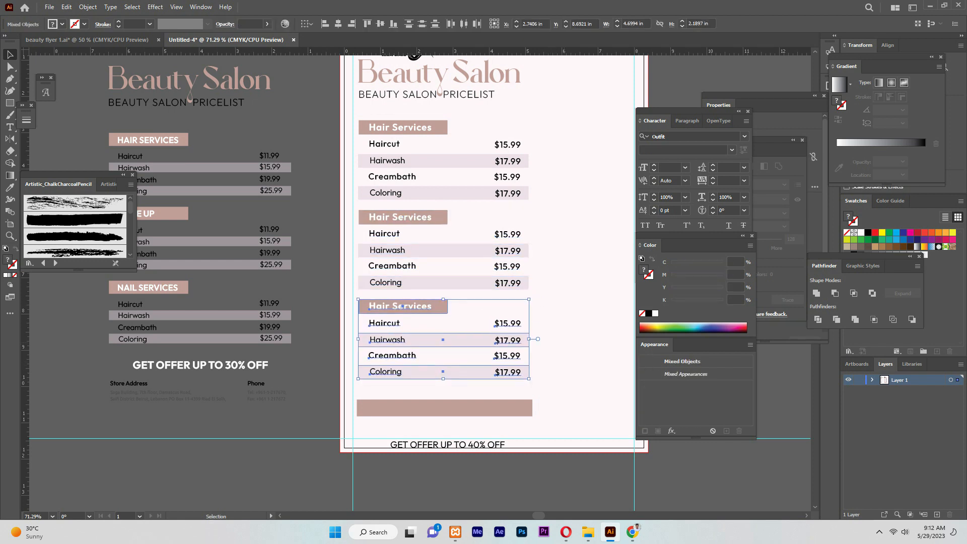
key("ctrl+shift+a")
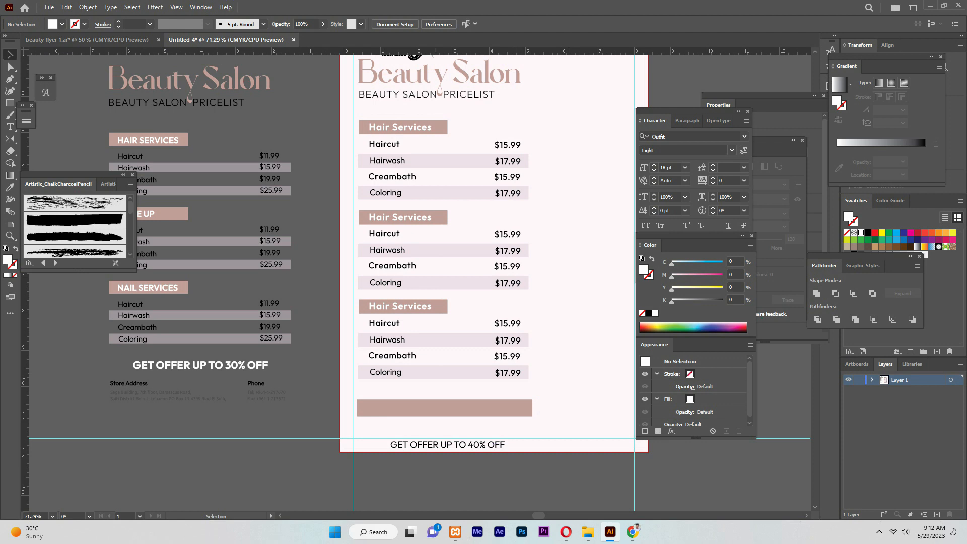
scroll(416, 271, "up", 3)
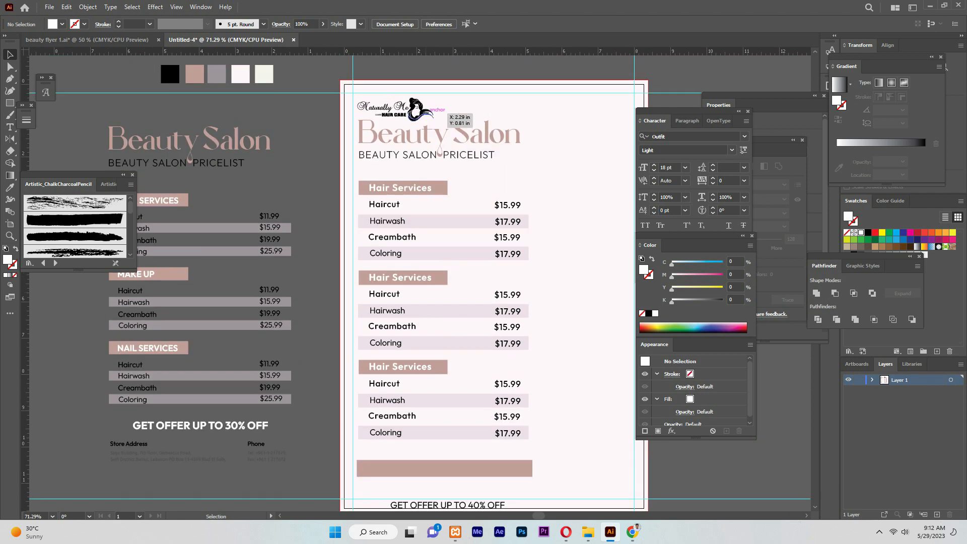
left_click(431, 112)
left_click_drag(375, 161, 421, 132)
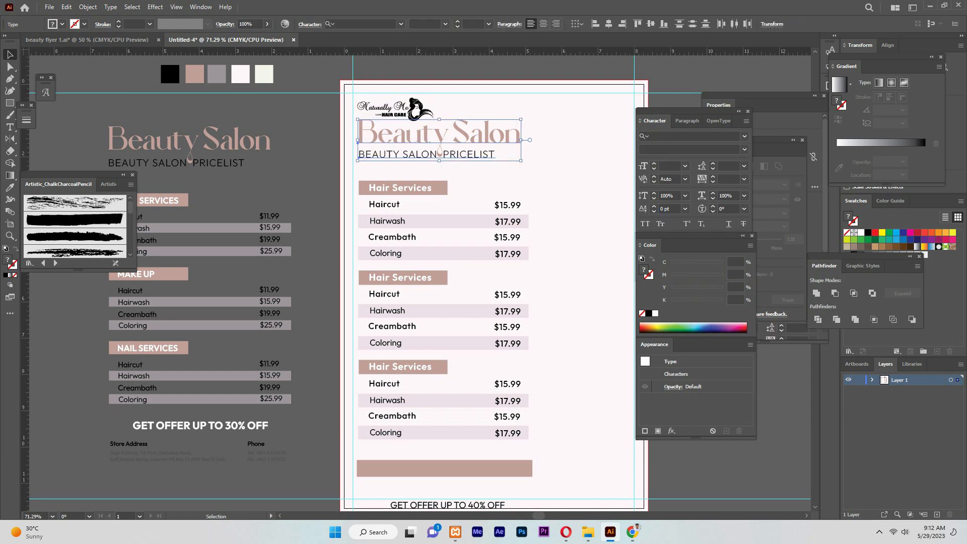
left_click(418, 171)
scroll(418, 222, "down", 2)
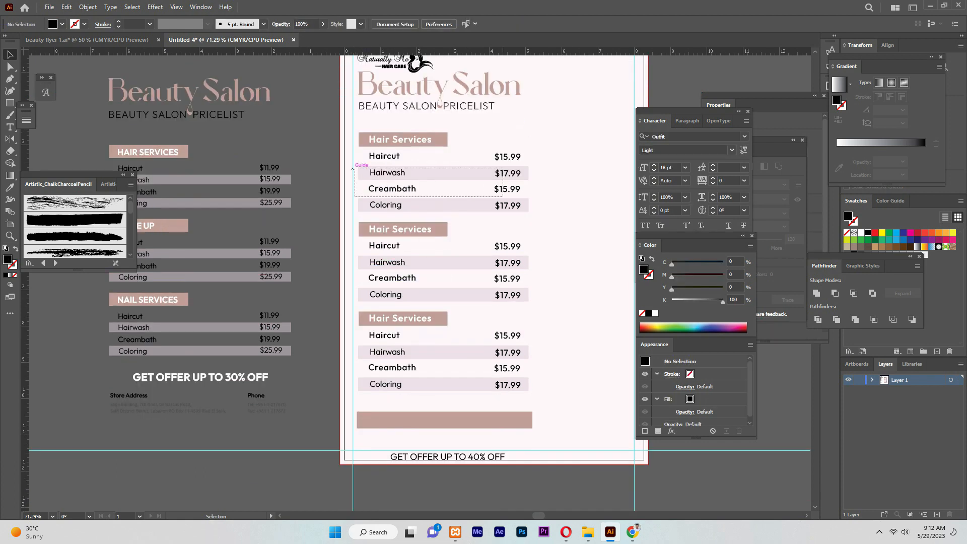
Nudge the first block's "Hairwash", "Creambath" and "Coloring" rows up to tighten their spacing
left_click_drag(480, 191, 537, 208)
key("Up")
key("Up")
left_click(536, 208)
left_click(484, 202)
left_click_drag(552, 184, 388, 211)
key("Up")
key("Up")
left_click_drag(544, 210, 545, 210)
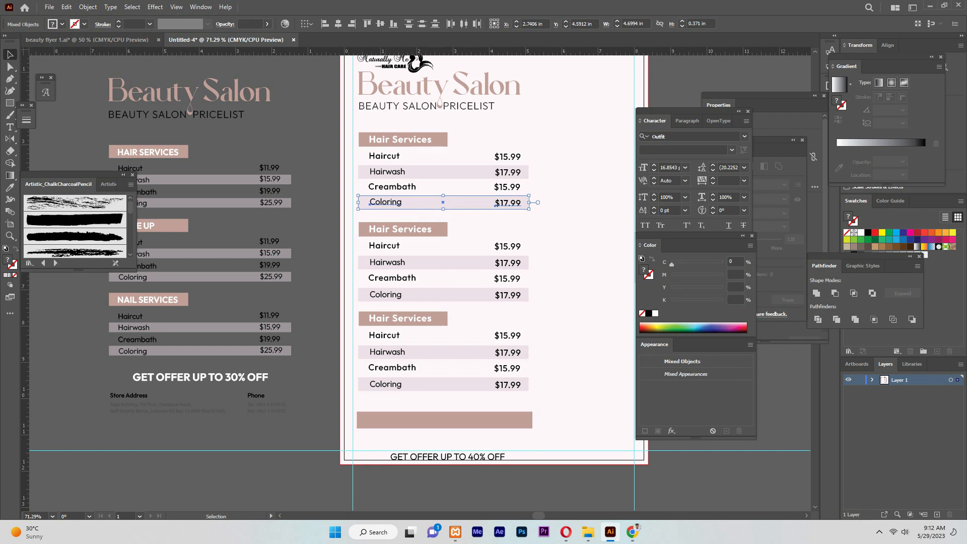
Nudge the second and third price blocks up together, closer to the first block
left_click(411, 217)
left_click_drag(339, 227, 339, 227)
key("Up")
key("Up")
key("Up")
key("Up")
key("Up")
key("Up")
key("Up")
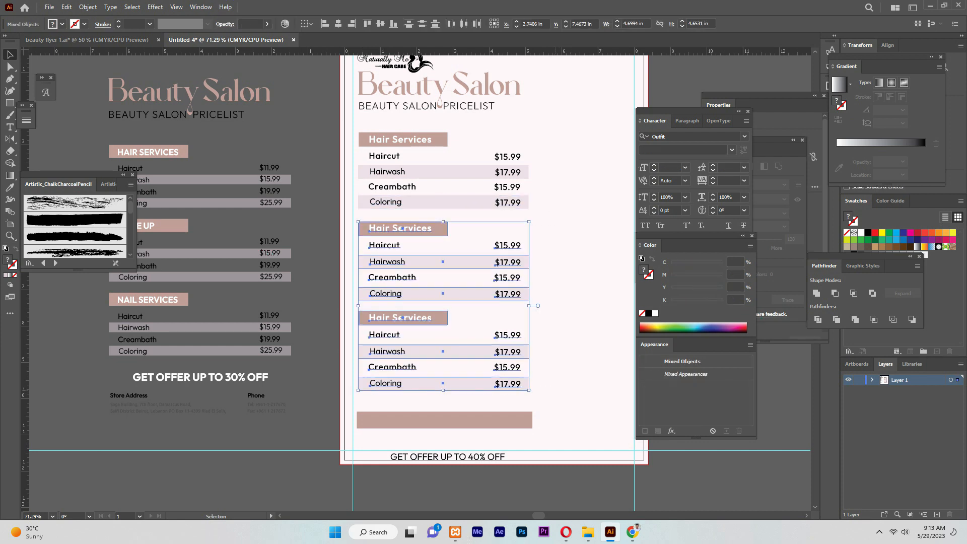
Nudge the second block's "Hairwash", "Creambath" and "Coloring" rows up to tighten their spacing
left_click_drag(557, 297, 430, 246)
left_click_drag(368, 290, 370, 291)
mouse_move(544, 294)
left_mouse_down()
mouse_move(356, 258)
mouse_move(363, 253)
left_mouse_up()
left_click_drag(540, 276, 374, 290)
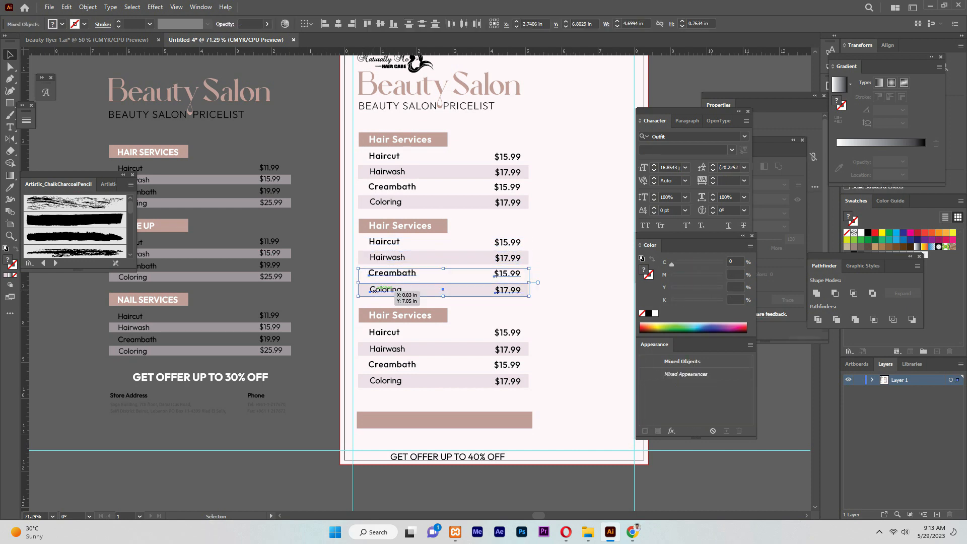
left_click_drag(548, 304, 377, 287)
key("Up")
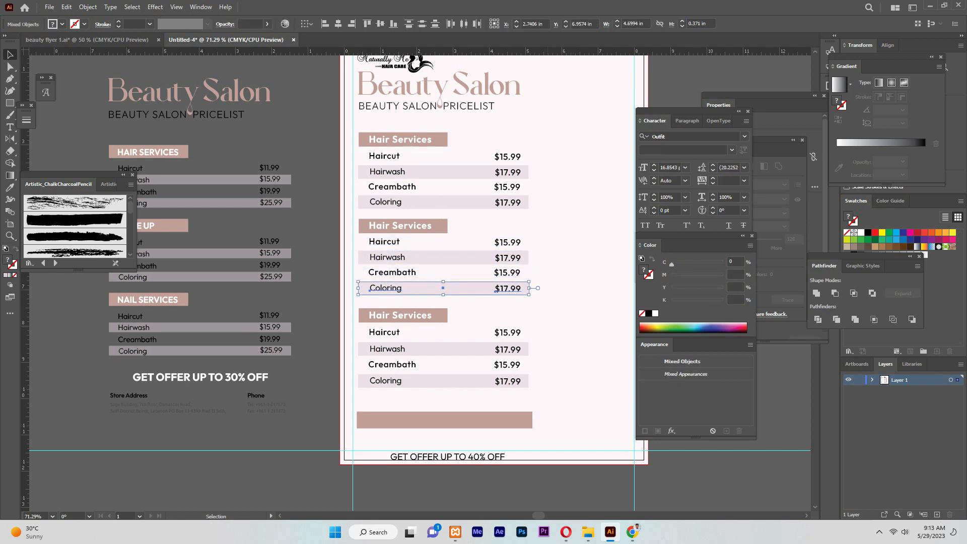
key("ctrl+shift+a")
Nudge the third price block up and tighten the spacing of its rows to match the other blocks
scroll(443, 282, "down", 2)
left_click_drag(414, 330, 373, 338)
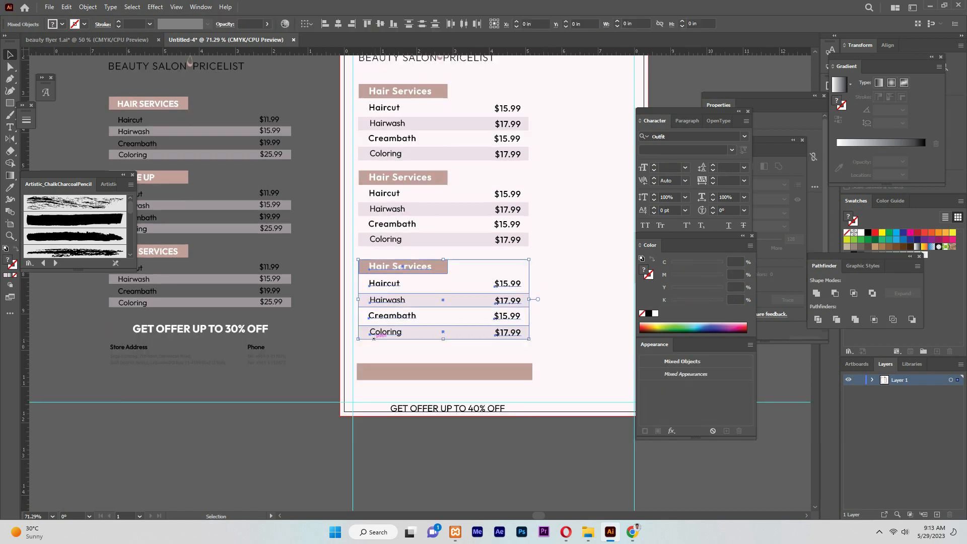
left_click_drag(553, 276, 395, 334)
key("Up")
left_click_drag(557, 297, 380, 339)
key("Up")
key("Up")
key("Up")
left_click_drag(549, 324, 377, 352)
key("Up")
key("Up")
left_click(377, 351)
Move the empty banner bar up beneath the third price block and narrow it to 4.656 in, matching the row bars' width
scroll(444, 323, "down", 2)
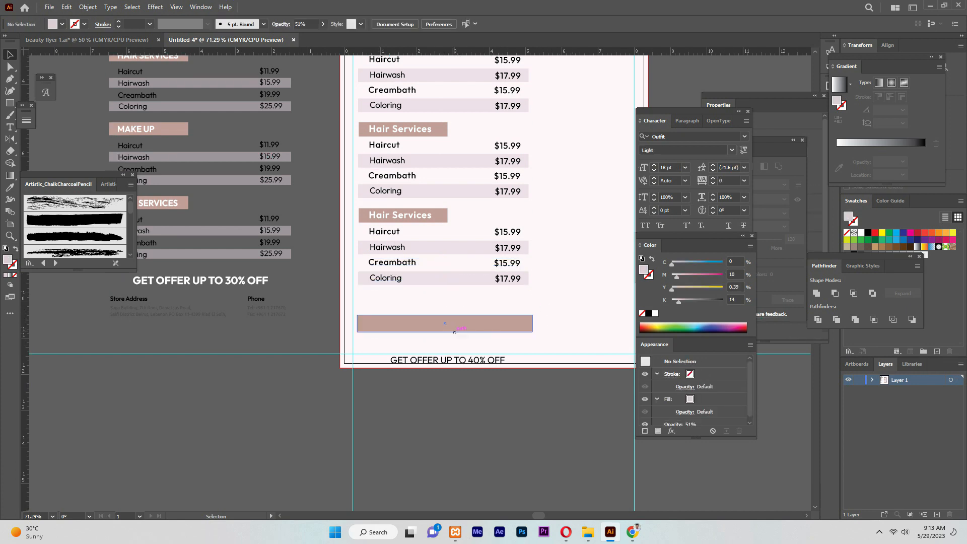
left_click_drag(450, 304, 447, 302)
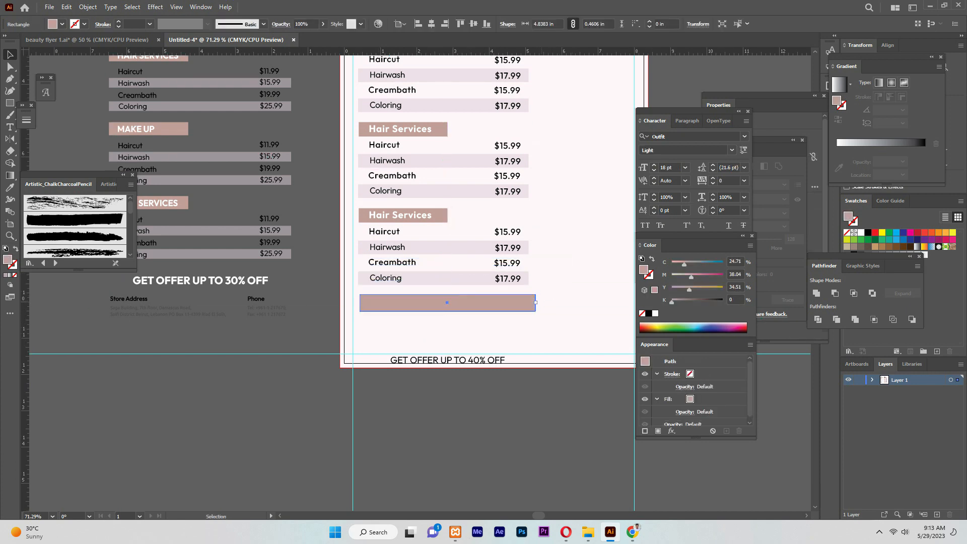
left_click_drag(529, 302, 529, 302)
Move the "GET OFFER UP TO 40% OFF" text onto the banner bar and shift both slightly down
left_click_drag(504, 360, 500, 302)
left_click(522, 303, "shift")
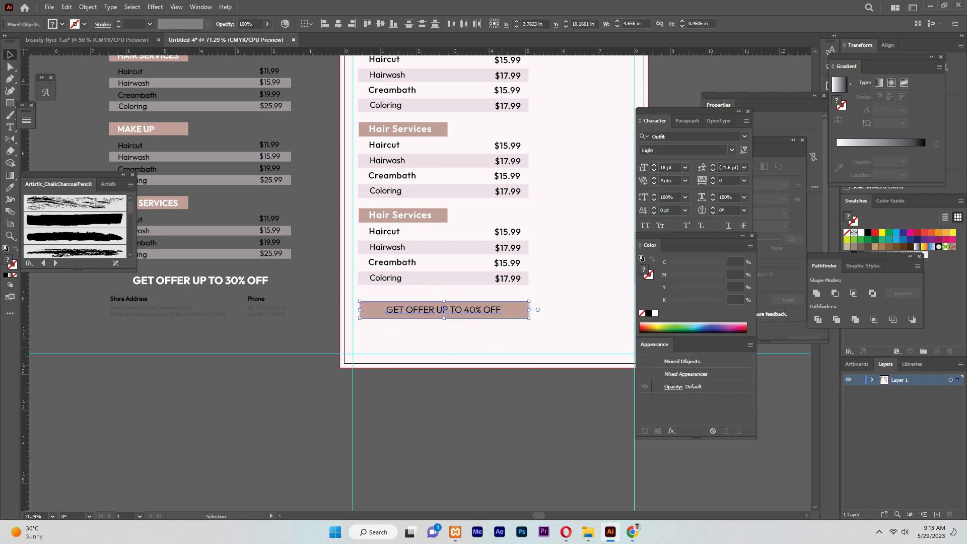
key("Down")
key("ctrl+shift+a")
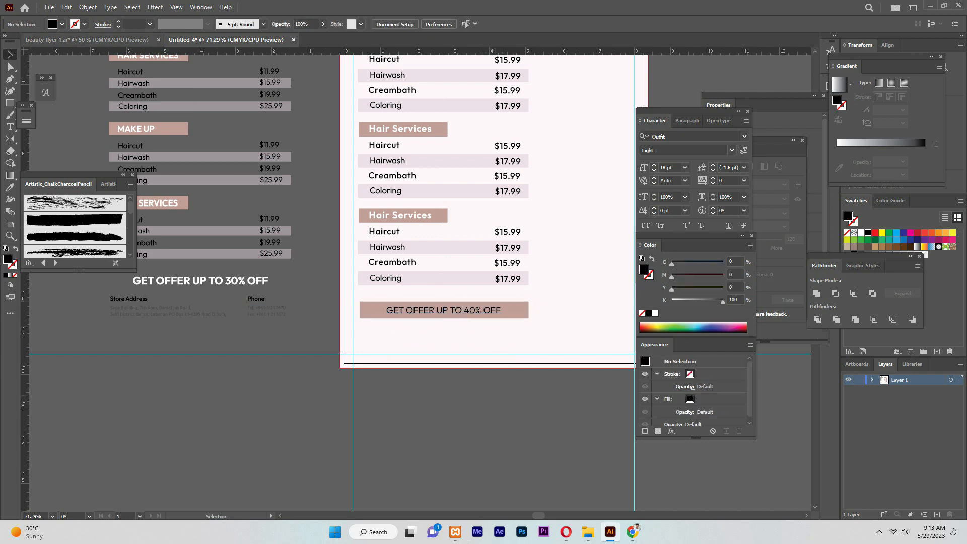
Set the "GET OFFER UP TO 40% OFF" text to the SemiBold weight of Outfit
left_click(87, 39)
left_click(226, 40)
left_click(482, 310)
left_click(732, 150)
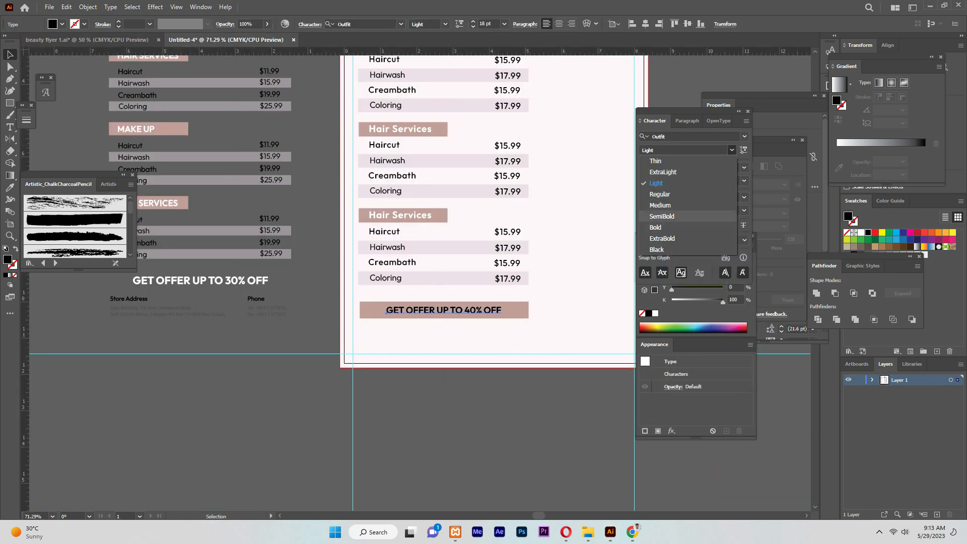
left_click(661, 216)
Align the offer text vertically centred on the banner bar and make the text white
left_click_drag(555, 321, 472, 310)
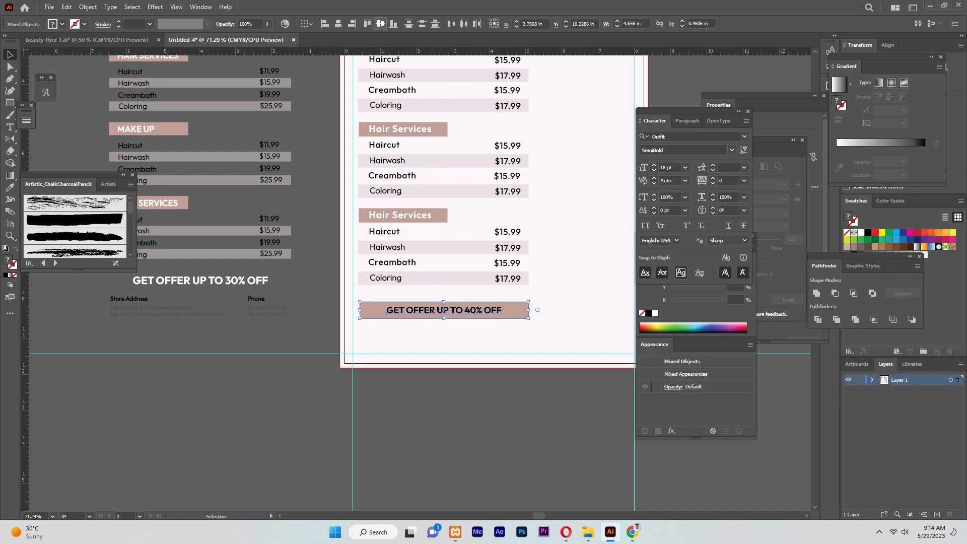
left_click(381, 367)
left_click(498, 311)
left_click(654, 312)
Copy the "Store Address" and "Phone" text from the reference and position it on the flyer just below the offer banner
left_click(579, 327)
left_click_drag(100, 327, 497, 335)
key("Down")
left_click(197, 216)
scroll(197, 216, "up", 5)
scroll(198, 216, "right", 3)
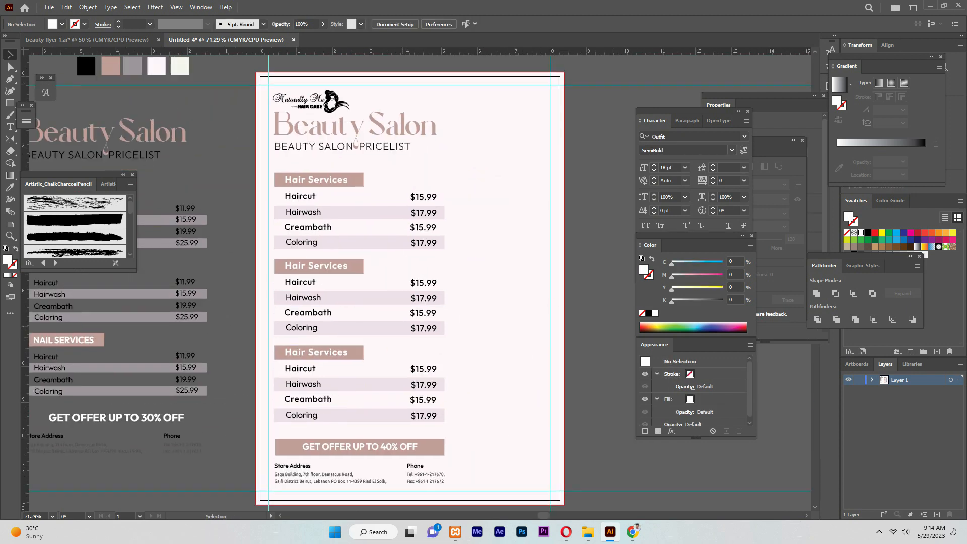
Load the four salon photos from folder 1 inside "salon flyer" for placing, leaving out "beauty flyer 1.ai"
left_click(49, 7)
left_click(76, 188)
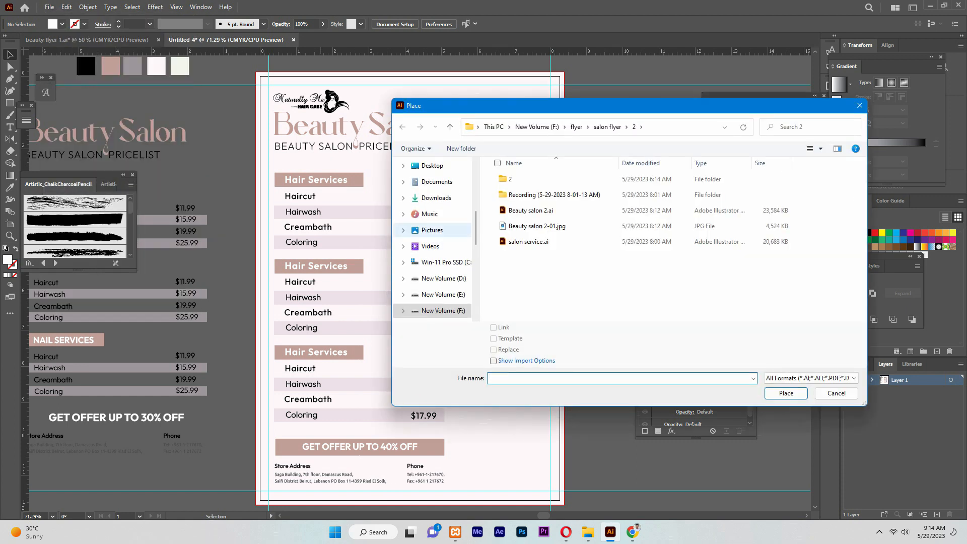
scroll(434, 262, "up", 2)
left_click(431, 166)
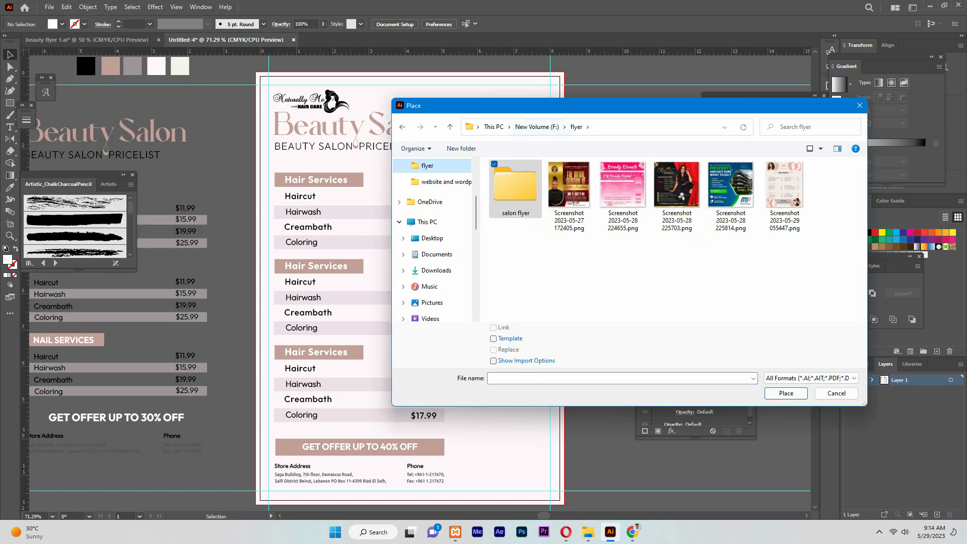
double_click(515, 195)
double_click(510, 179)
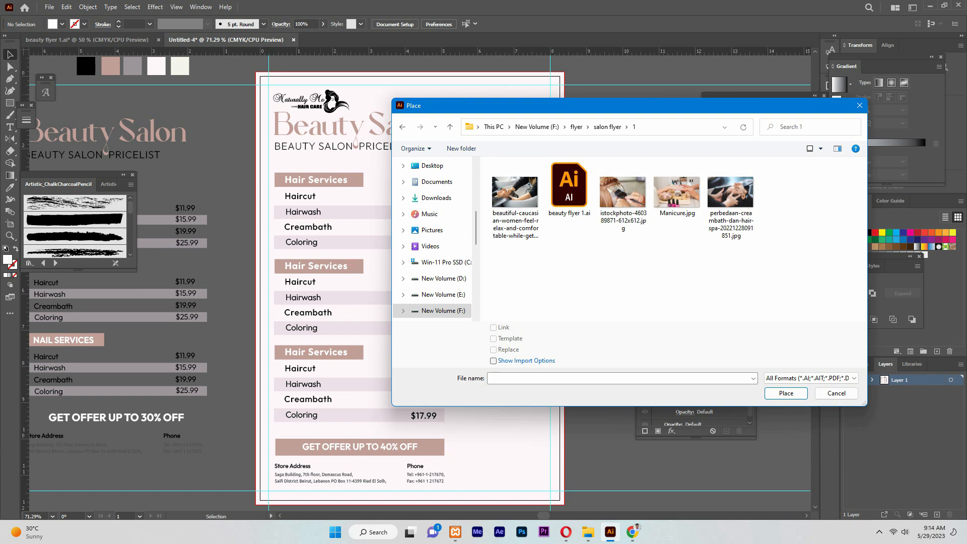
left_click_drag(735, 258, 609, 185)
left_click(515, 193, "ctrl")
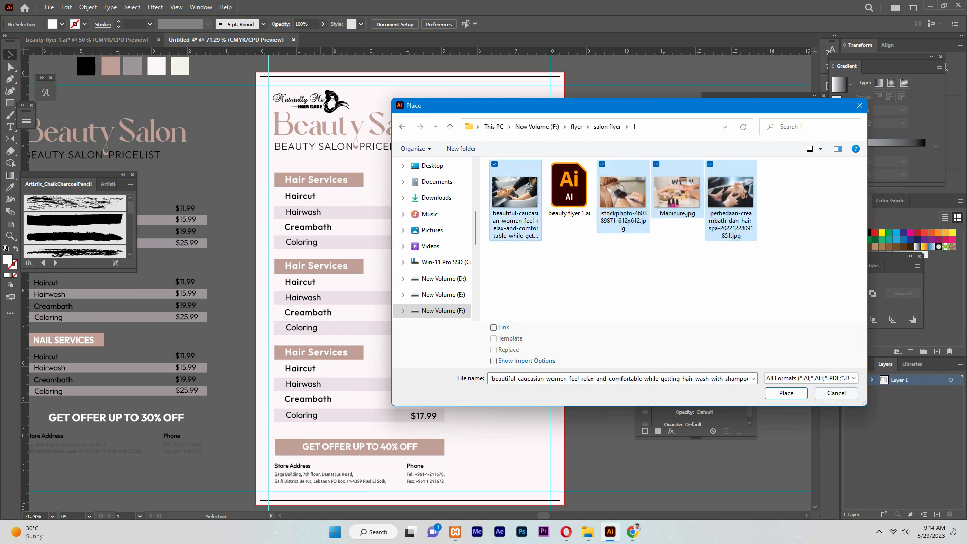
left_click(784, 392)
Place the four photos in a vertical column beside the artboard, each about 2.63 in wide
left_click_drag(596, 308, 480, 364)
left_click_drag(482, 151, 578, 215)
left_click_drag(482, 220, 577, 283)
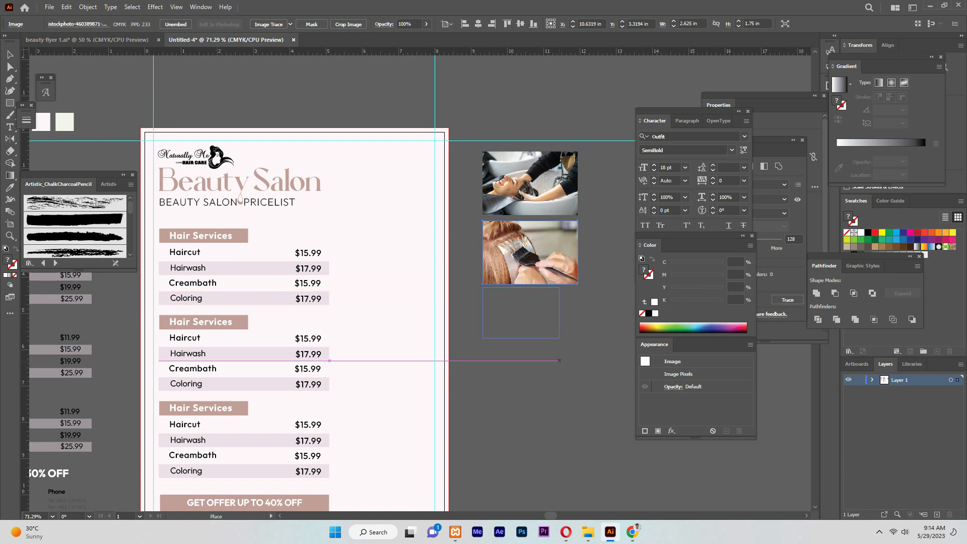
left_click_drag(510, 318, 577, 350)
scroll(554, 327, "down", 2)
left_click_drag(482, 306, 578, 393)
Draw a rectangle about 2.31 in square at the artboard's upper-right corner and fill it with the heading bars' tan colour
scroll(554, 352, "up", 3)
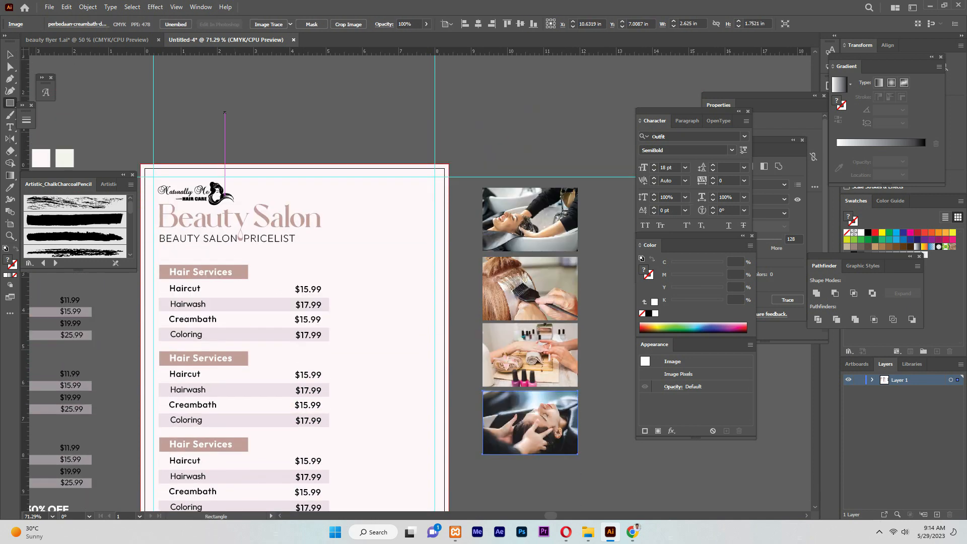
mouse_move(301, 56)
left_mouse_down()
mouse_move(385, 136)
mouse_move(448, 246)
left_mouse_up()
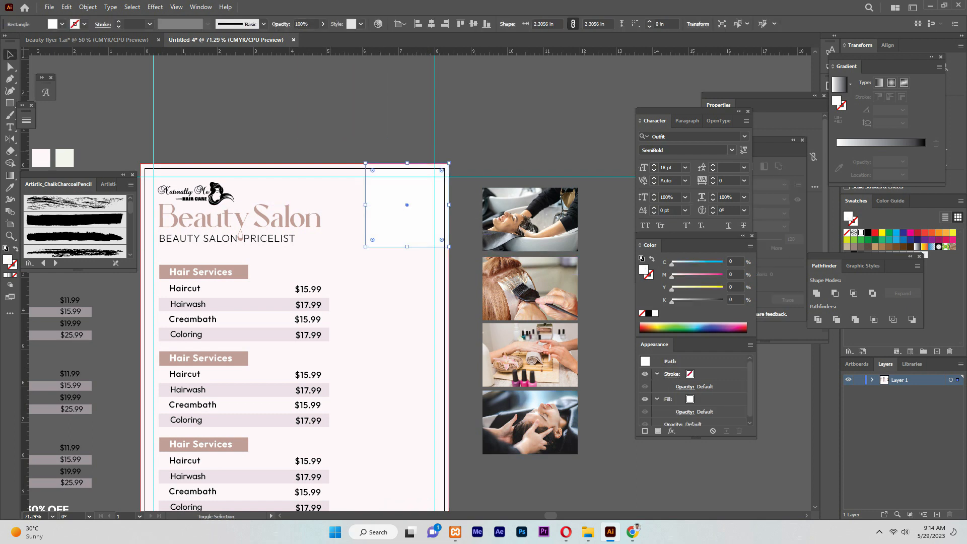
left_click(463, 141)
left_click_drag(404, 141, 462, 147)
left_click(463, 211)
key("i")
left_click(297, 278)
key("v")
Align the tan rectangle to the flyer's right edge and stretch it to the full artboard height, about 11.96 in
left_click_drag(466, 211, 444, 193)
scroll(444, 193, "down", 3)
left_click_drag(423, 72, 450, 422)
scroll(450, 421, "up", 3)
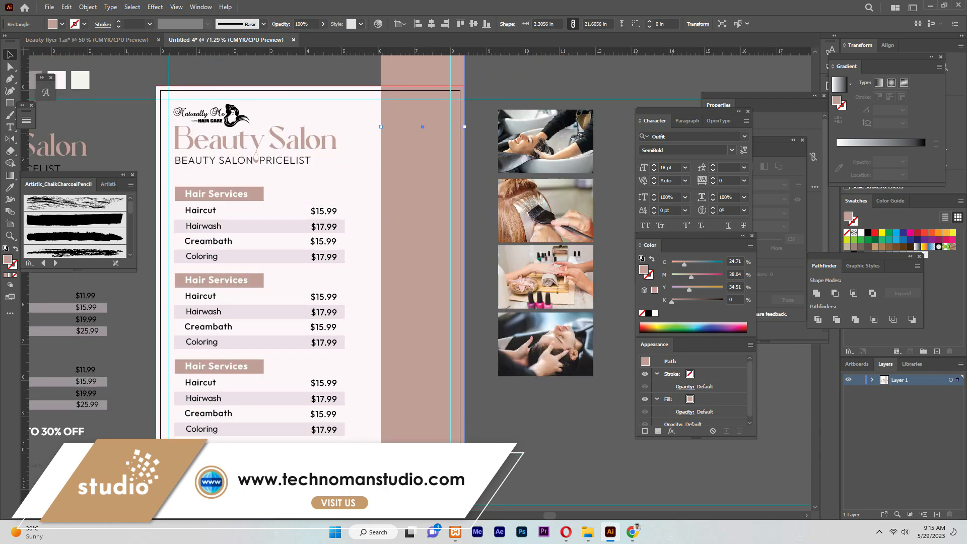
scroll(423, 251, "up", 2)
key("ctrl+z")
scroll(423, 251, "down", 1)
key("ctrl+shift+z")
scroll(423, 318, "down", 4)
scroll(422, 318, "up", 3)
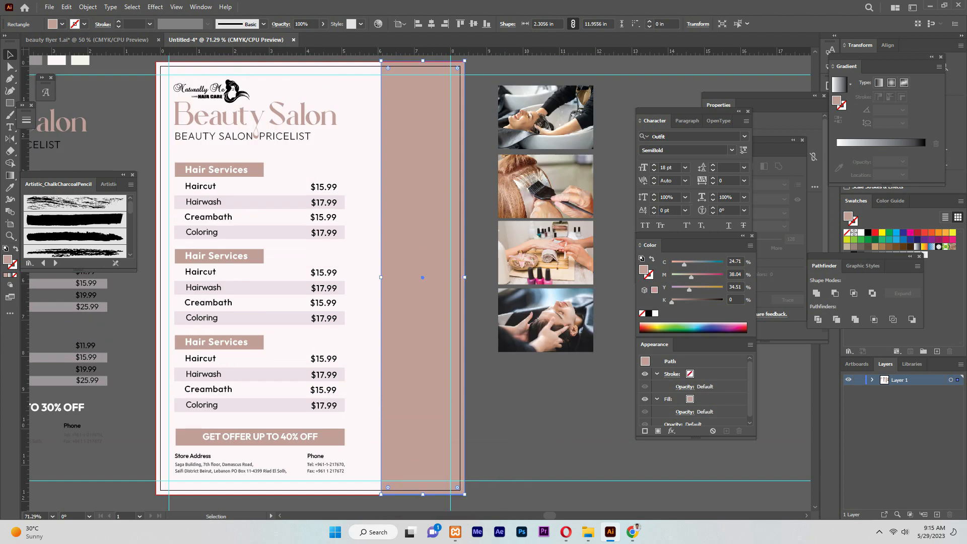
Widen the tan side strip toward the price list to about 2.5 in
left_click_drag(380, 277, 373, 277)
key("ctrl+z")
left_click(359, 276)
scroll(422, 276, "up", 1)
scroll(423, 276, "down", 2)
scroll(423, 276, "up", 2)
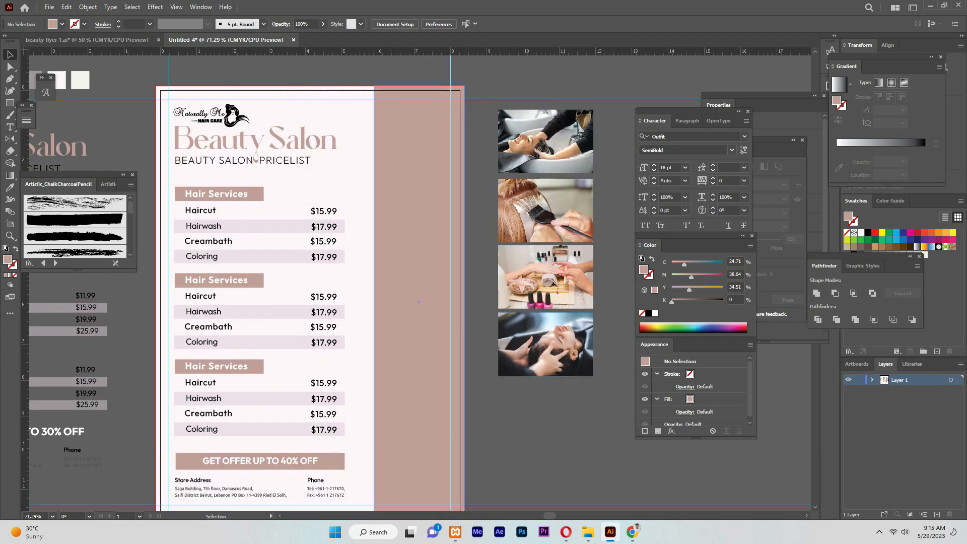
Split the tan side strip into a grid of 4 rows and 1 column with a small gutter between the rows
left_click(423, 276)
left_click(88, 7)
mouse_move(116, 251)
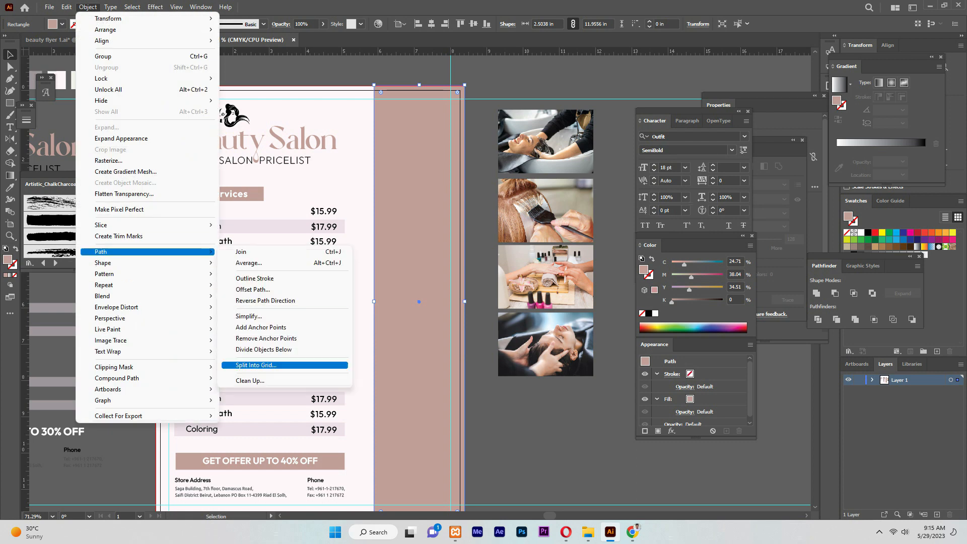
left_click(261, 364)
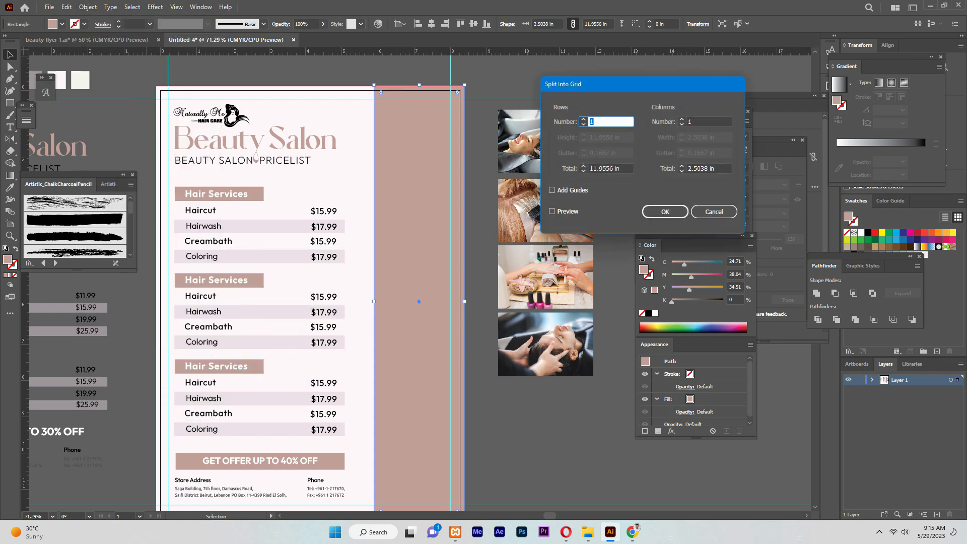
type("4")
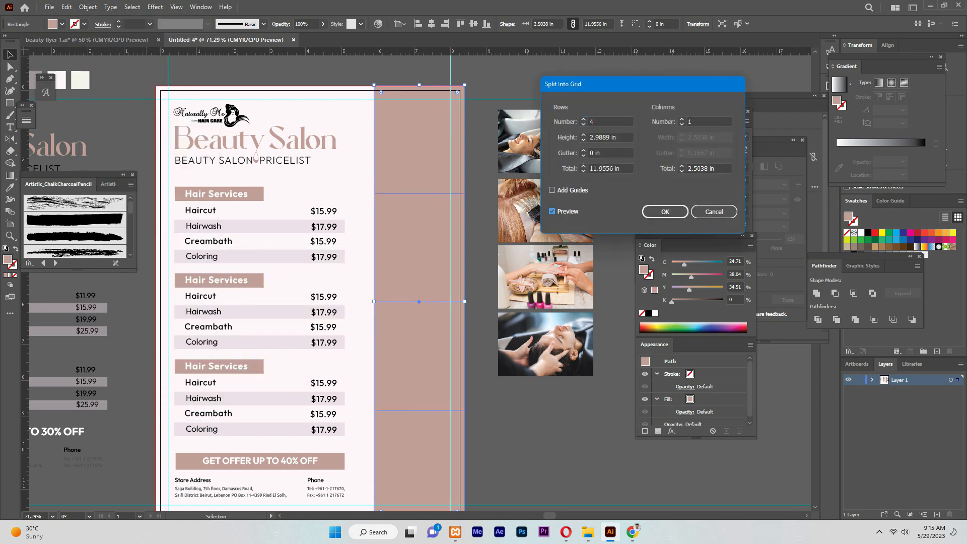
left_click(583, 150)
key("Return")
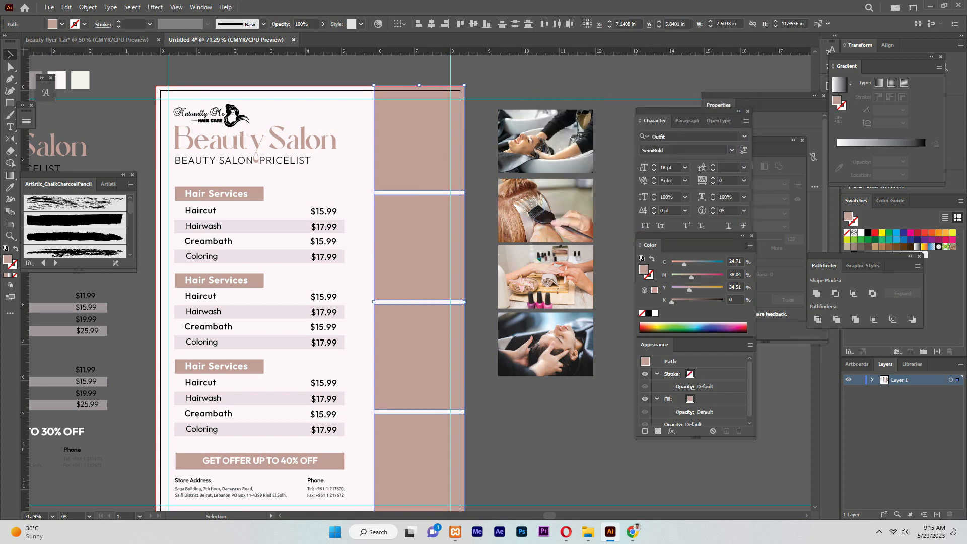
key("ctrl+shift+a")
scroll(420, 282, "down", 2)
scroll(420, 282, "up", 3)
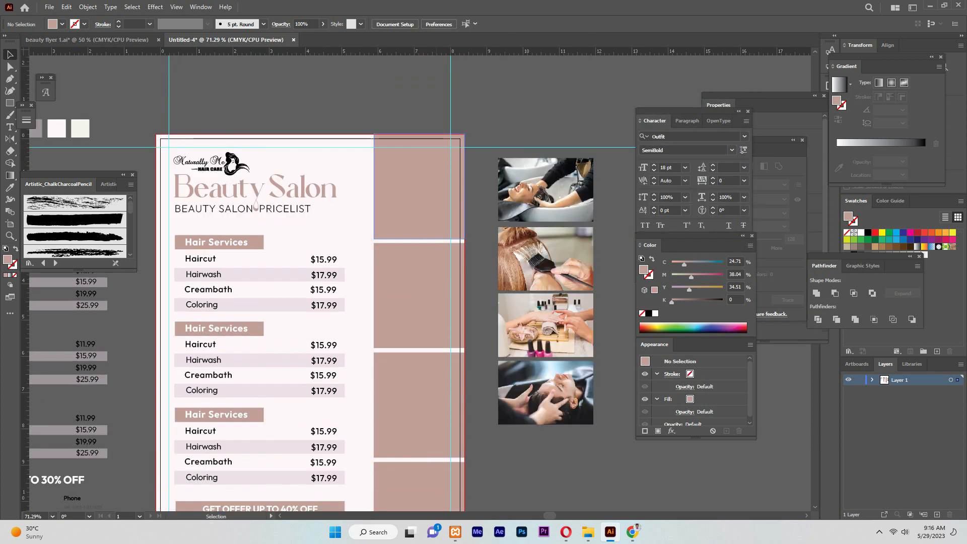
Paste a copy of the top side panel in front of it and shorten the copy to 2.32 in high
left_click(419, 186)
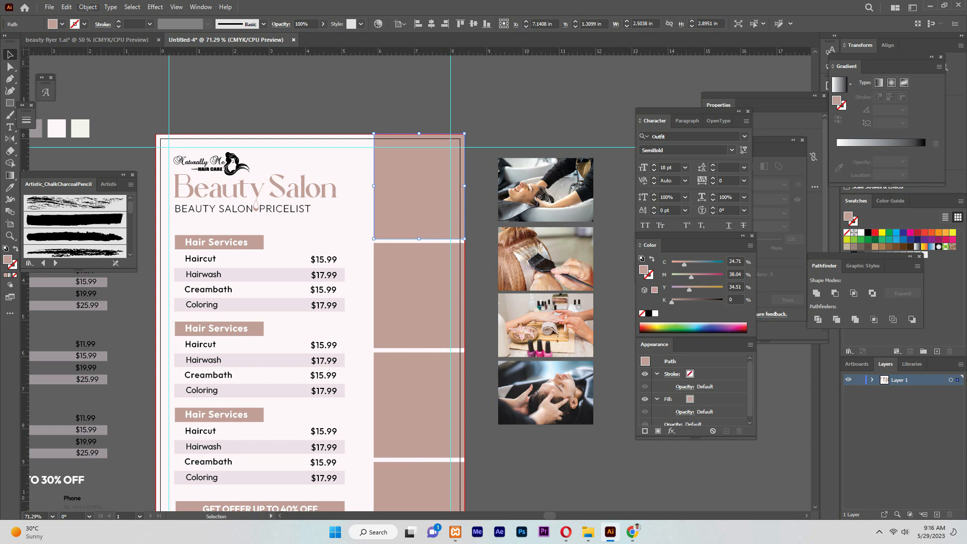
left_click(66, 7)
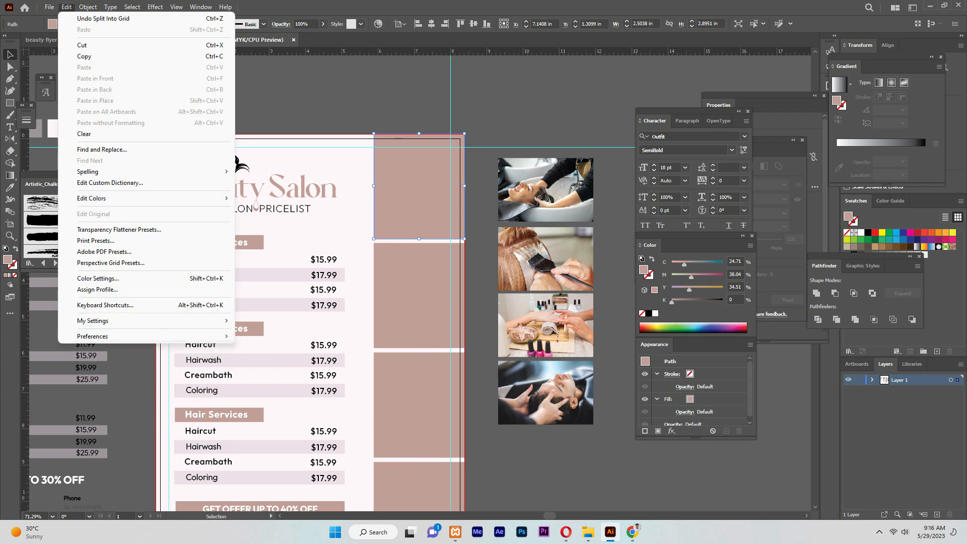
left_click(84, 55)
left_click(66, 7)
left_click(95, 78)
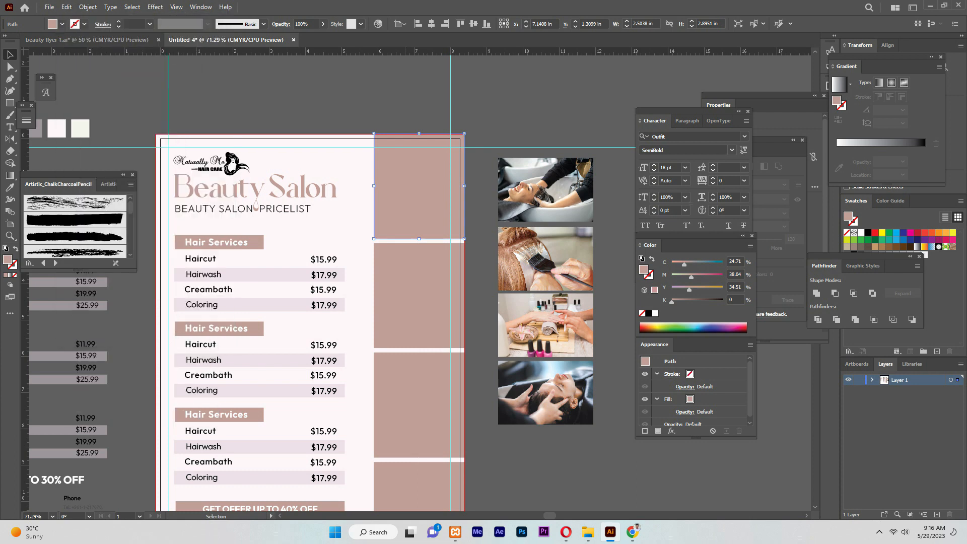
left_click_drag(419, 238, 418, 218)
Recolour the shortened panel copy with the pale row-bar fill at 51% opacity
key("i")
left_click(80, 128)
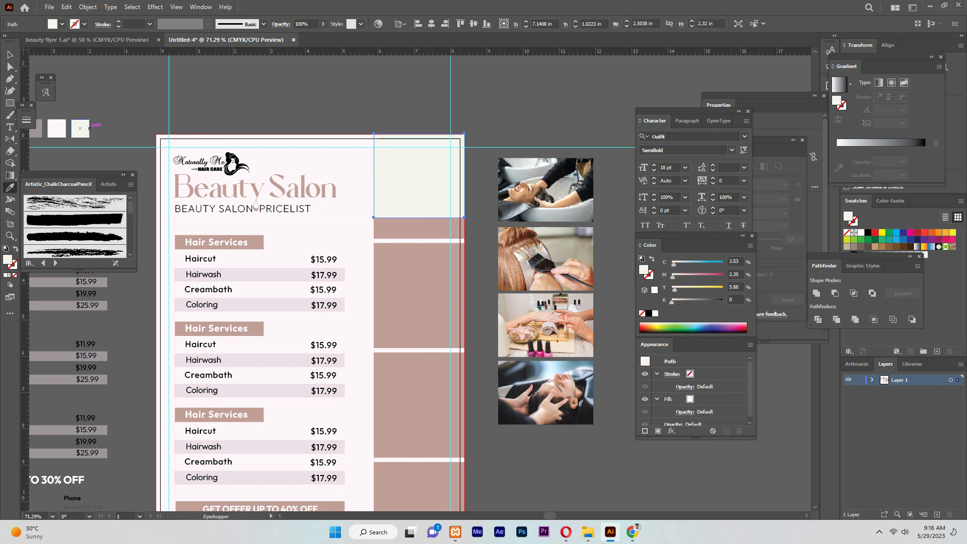
left_click(50, 129)
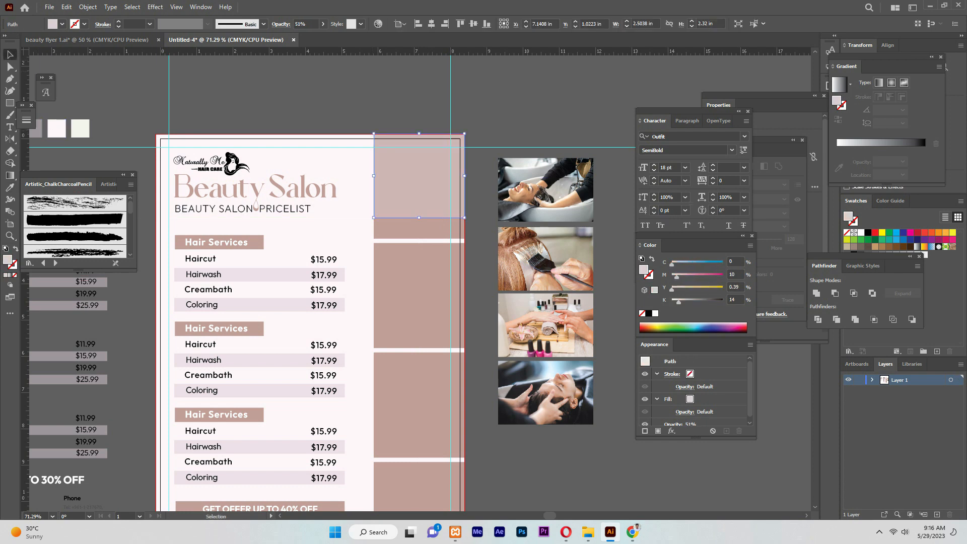
left_click(479, 252)
Duplicate the pale panel down onto the other three tan panels, aligning each copy to its panel's top edge
scroll(464, 252, "down", 3)
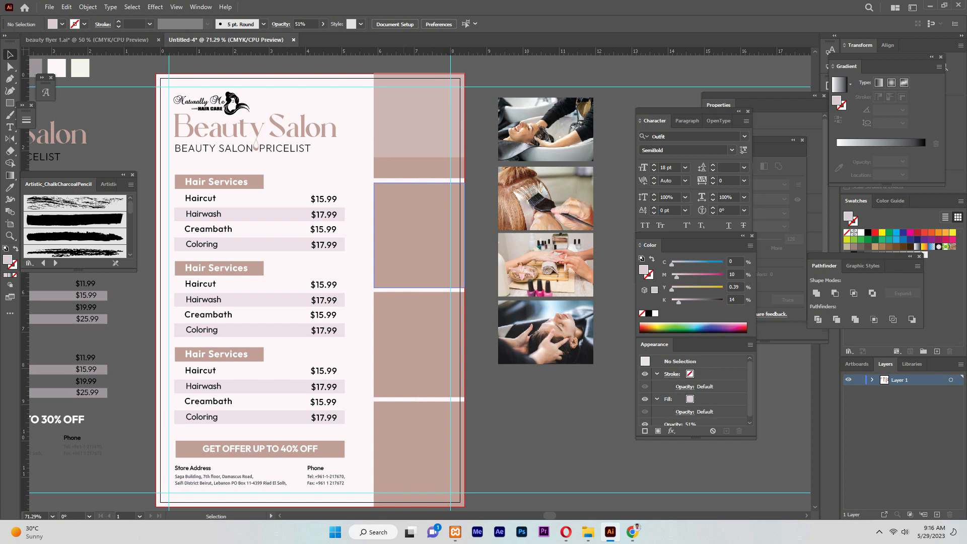
left_click(460, 252)
left_click_drag(431, 126, 431, 235, "alt")
scroll(431, 234, "down", 3)
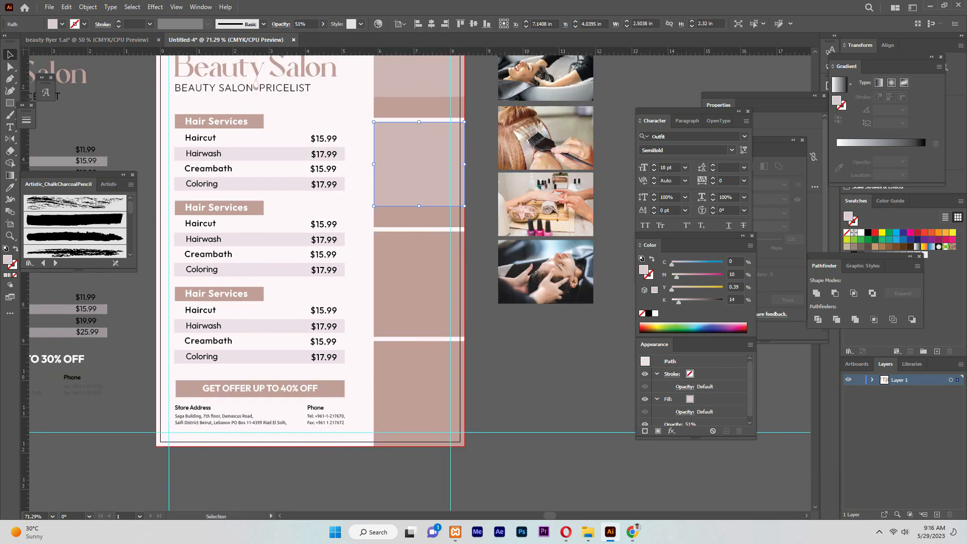
left_click_drag(419, 164, 418, 272, "alt")
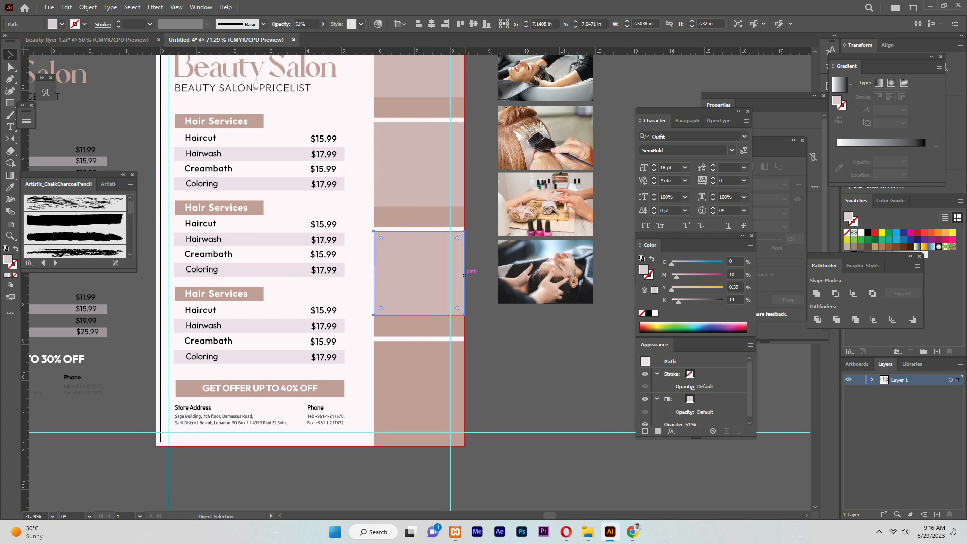
key("ctrl+d")
scroll(419, 272, "down", 2)
mouse_move(427, 333)
left_mouse_down()
mouse_move(498, 383)
mouse_move(427, 333)
left_mouse_up()
key("ctrl+shift+a")
Move the hair-wash photo above the other photos, lay the top pale panel over it and enlarge the photo beyond the panel's edges
scroll(419, 271, "up", 3)
left_click(419, 164)
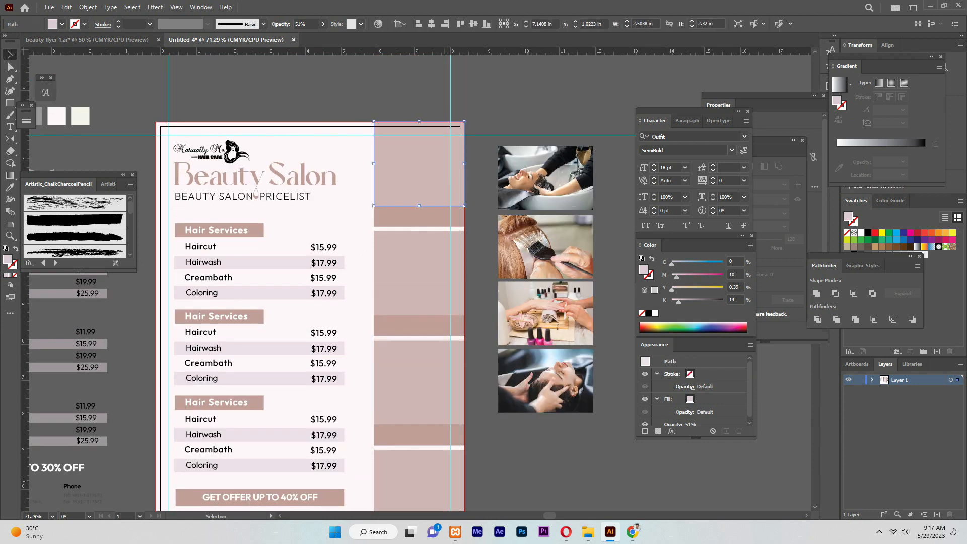
left_click_drag(543, 174, 602, 71)
scroll(601, 71, "up", 1)
left_click_drag(552, 226, 564, 127)
left_click_drag(607, 159, 627, 173, "alt+shift")
Make the pale panel over the hair-wash photo fully opaque and resize the photo behind it to about 3.58 by 2.39 in
key("ctrl+shift+a")
left_click(558, 120)
left_click(419, 321, "shift")
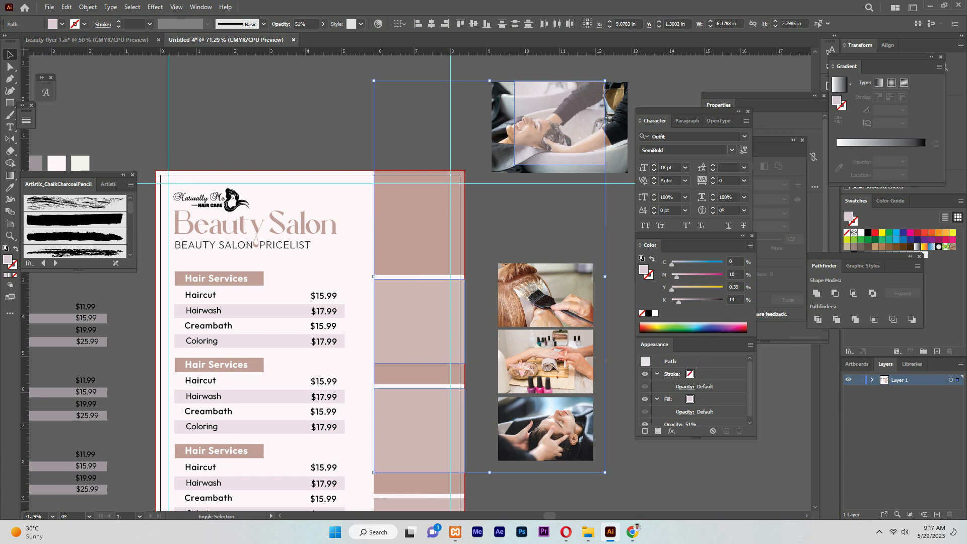
key("ctrl+shift+a")
left_click(558, 121)
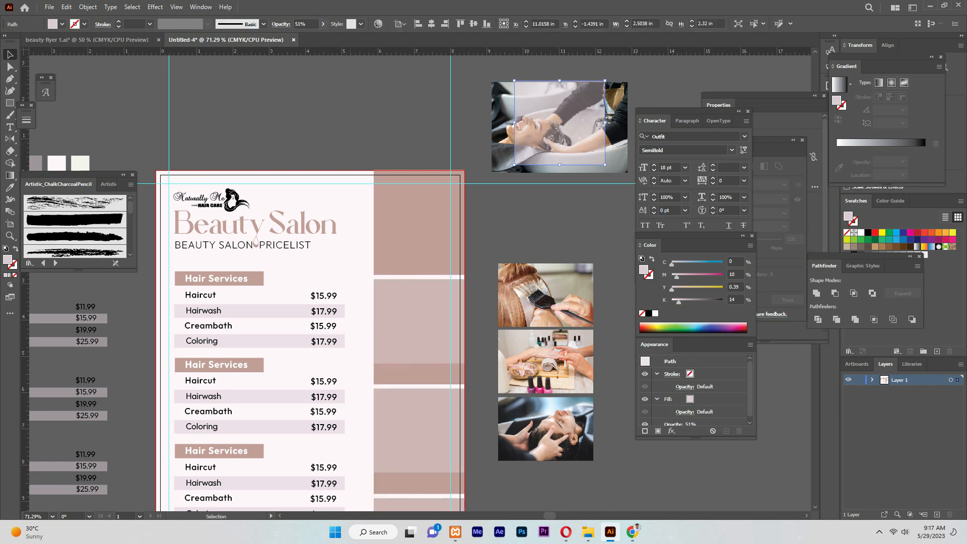
key("ctrl+z")
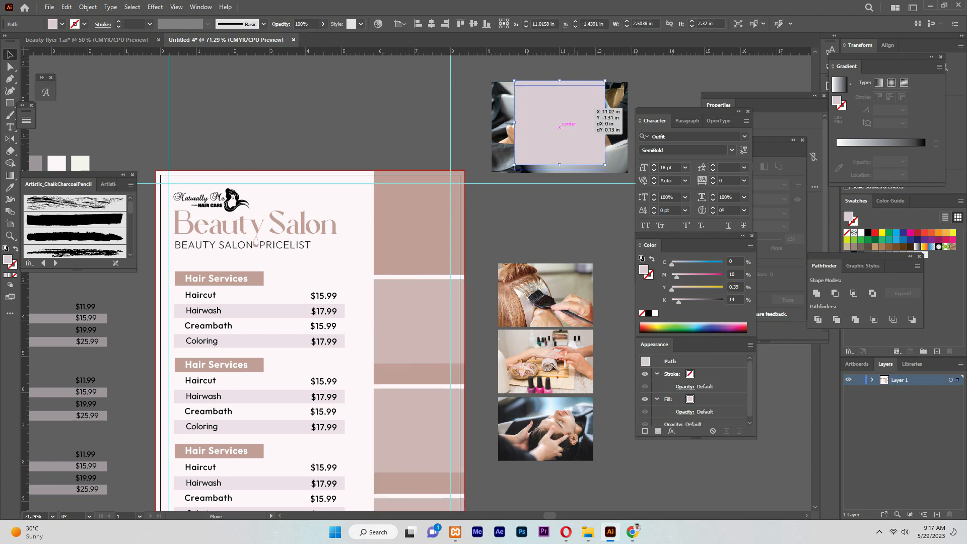
left_click_drag(573, 103, 574, 101)
left_click(615, 131)
left_click_drag(627, 173, 624, 171, "alt+shift")
Clip the hair-wash photo to the pale panel and place it on the top side panel of the flyer
left_click(558, 121, "shift")
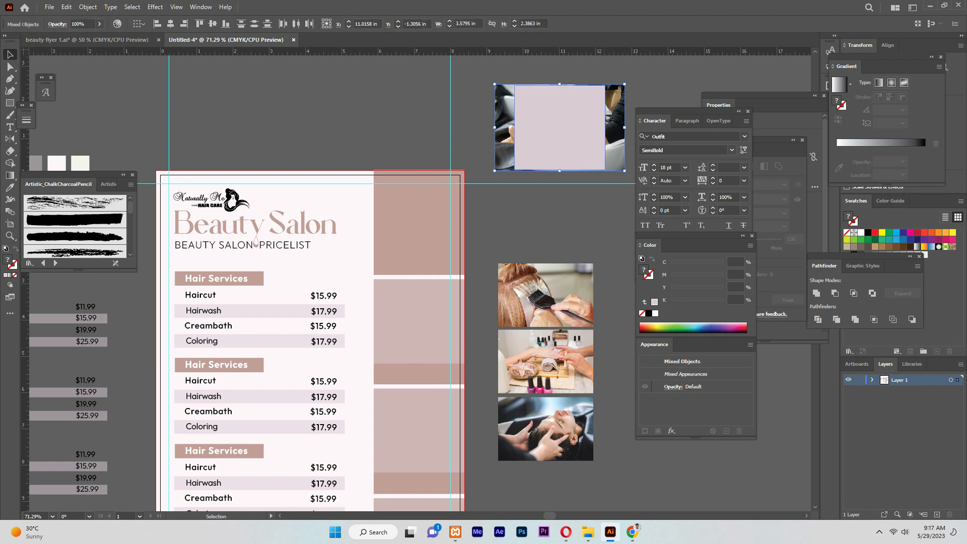
left_click(87, 7)
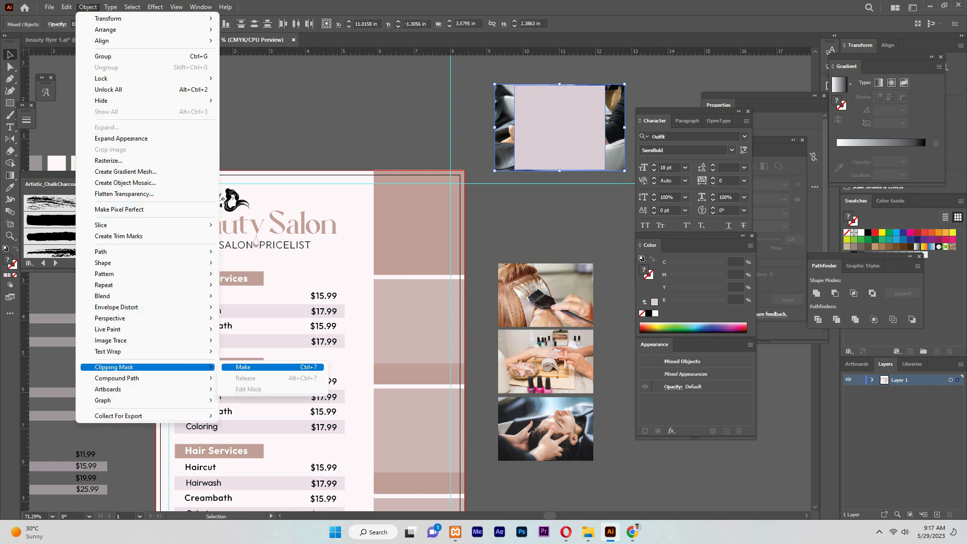
left_click(237, 365)
left_click_drag(562, 132, 532, 127)
left_click(496, 217)
Enlarge the hair-colouring photo, clip it to the second pale panel and fit it onto the second side panel
scroll(495, 216, "down", 9)
left_click_drag(537, 234, 525, 128)
left_click_drag(580, 159, 597, 171)
left_click_drag(576, 71, 530, 167)
key("ctrl+7")
scroll(534, 125, "down", 3)
left_click_drag(532, 69, 419, 200)
scroll(418, 199, "down", 2)
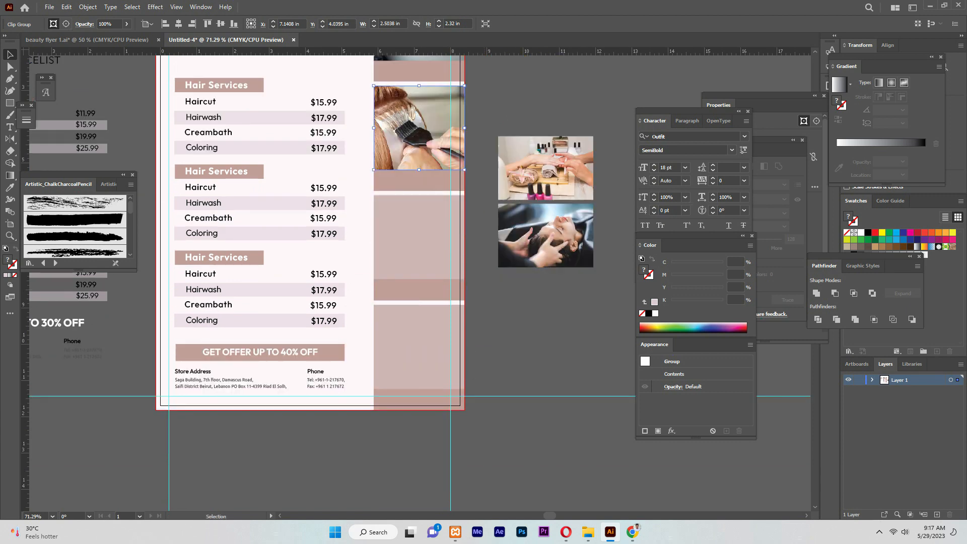
Lay the third pale panel over the nail-care photo and enlarge the photo until it extends past the panel on every side
scroll(418, 200, "down", 1)
left_click_drag(545, 131, 499, 128)
left_click_drag(547, 159, 559, 168)
left_click_drag(358, 301, 499, 170)
left_click(553, 160)
left_click_drag(559, 168, 579, 175)
left_click(584, 181)
Clip the nail-care photo to the pale panel and fit it onto the third side panel
left_click(524, 163)
left_click(555, 174, "shift")
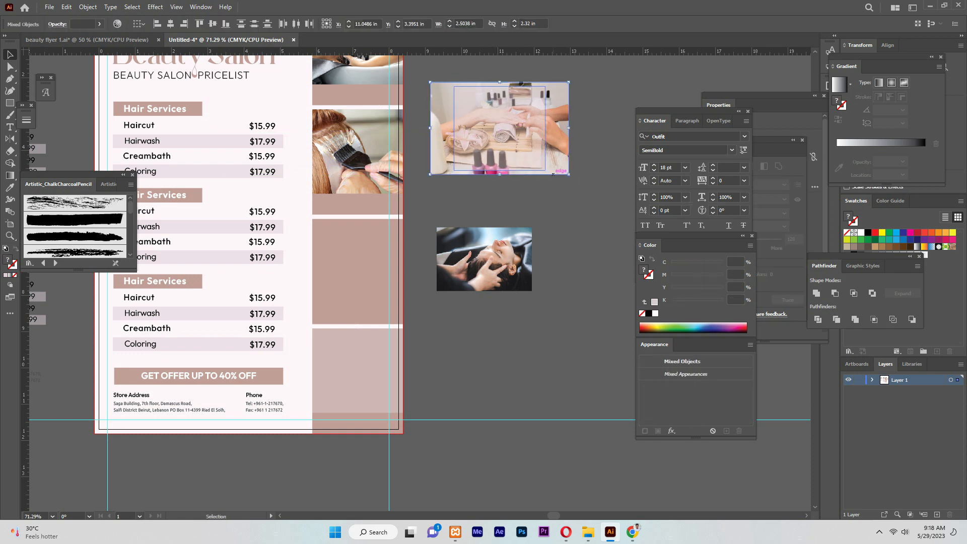
key("ctrl+7")
left_click_drag(541, 161, 400, 294)
left_click(423, 287)
Enlarge the head-massage photo, clip it to the last pale panel and fit it onto the fourth side panel
left_click_drag(479, 285, 486, 235)
left_click_drag(343, 340, 570, 313)
left_click(509, 216)
left_click_drag(510, 254, 510, 253)
left_click(549, 302, "shift")
key("ctrl+7")
scroll(523, 272, "down", 2)
left_click_drag(499, 209, 357, 310)
left_click(438, 282)
scroll(438, 282, "up", 3)
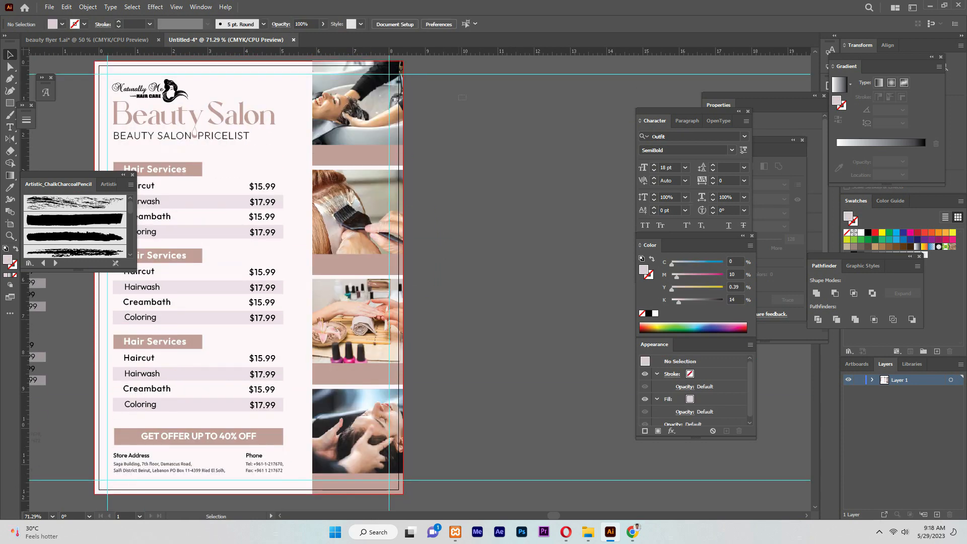
Check the photo captions in the reference flyer, and place copies of the Haircut and Hairwash labels under the first two photos
left_click_drag(438, 282, 555, 334)
left_click(87, 40)
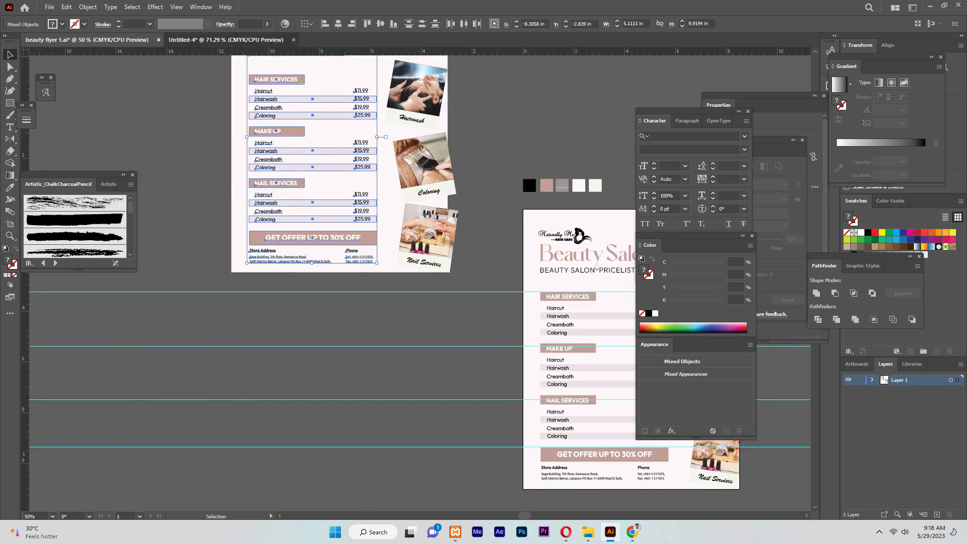
left_click(226, 40)
left_click(272, 236)
left_click_drag(272, 237, 456, 208)
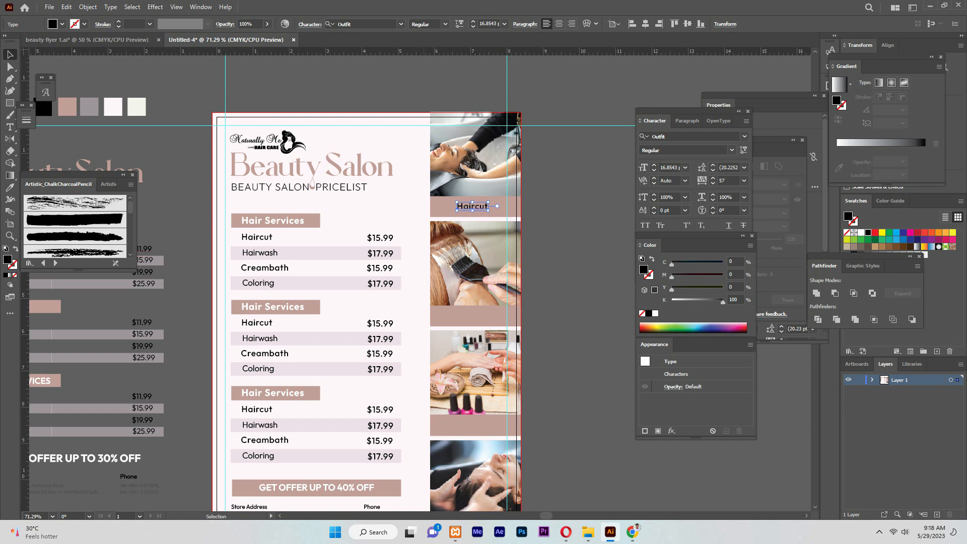
scroll(417, 282, "down", 3)
left_click_drag(275, 189, 475, 245)
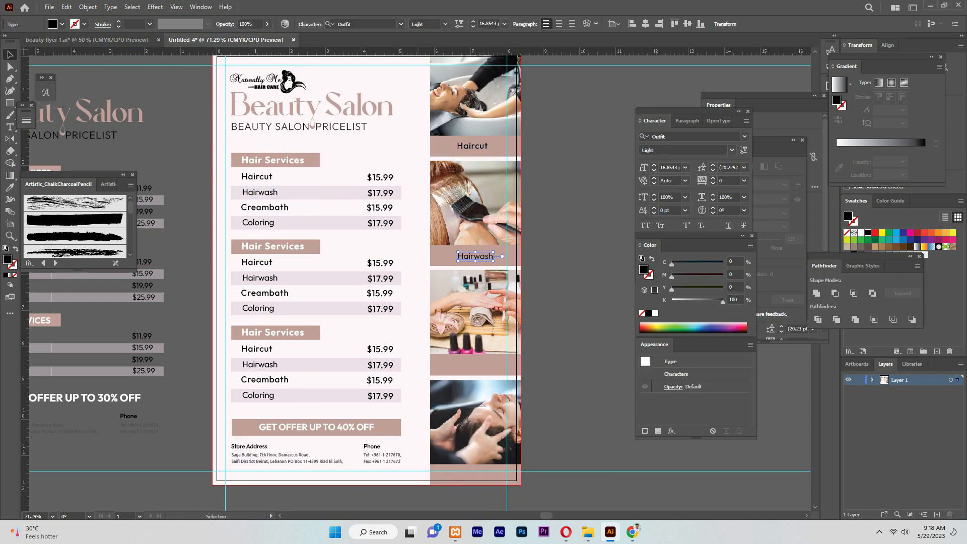
Copy the Creambath and Coloring labels and arrange the captions as Coloring, Creambath and Hairwash under the second, third and fourth photos
left_click_drag(262, 207, 567, 257)
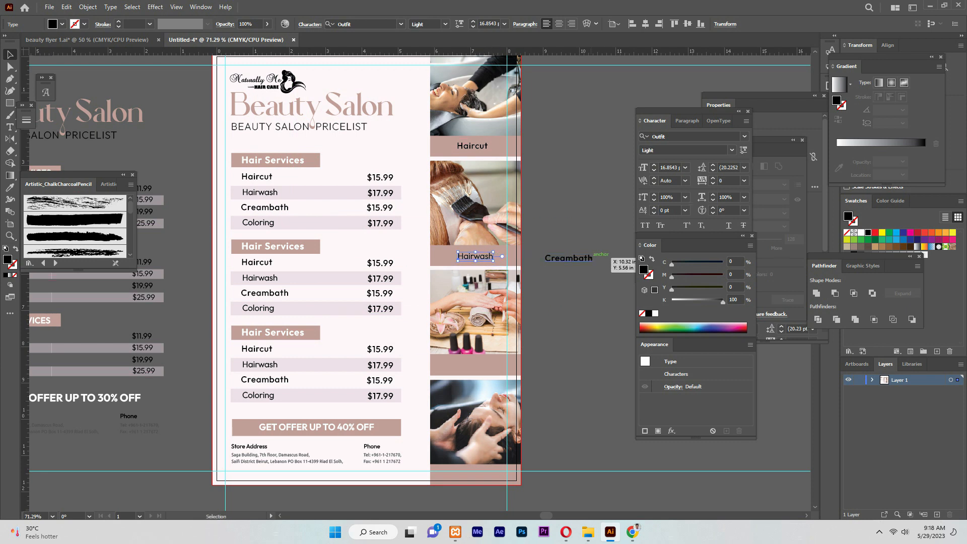
left_click_drag(495, 256, 606, 219)
left_click_drag(264, 228, 473, 255)
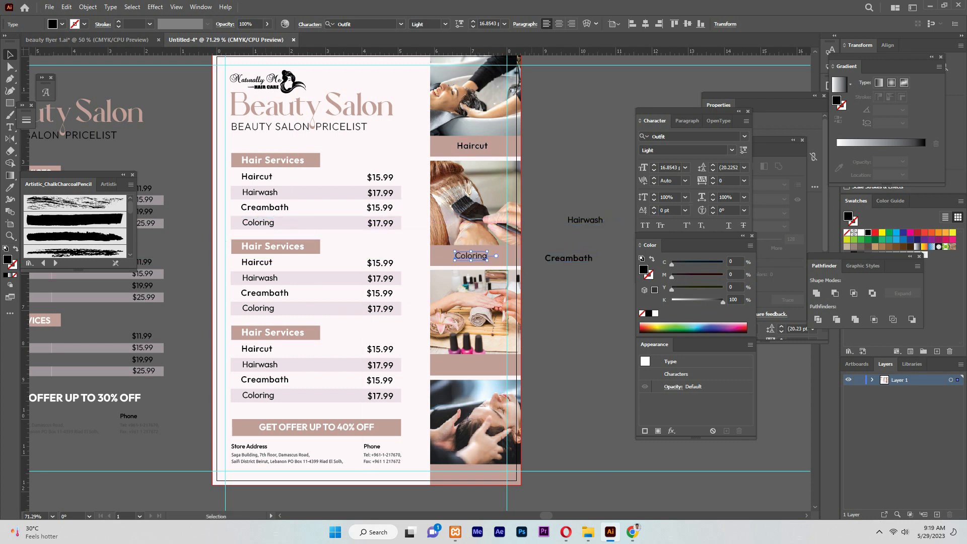
key("ctrl+shift+a")
left_click_drag(588, 220, 459, 473)
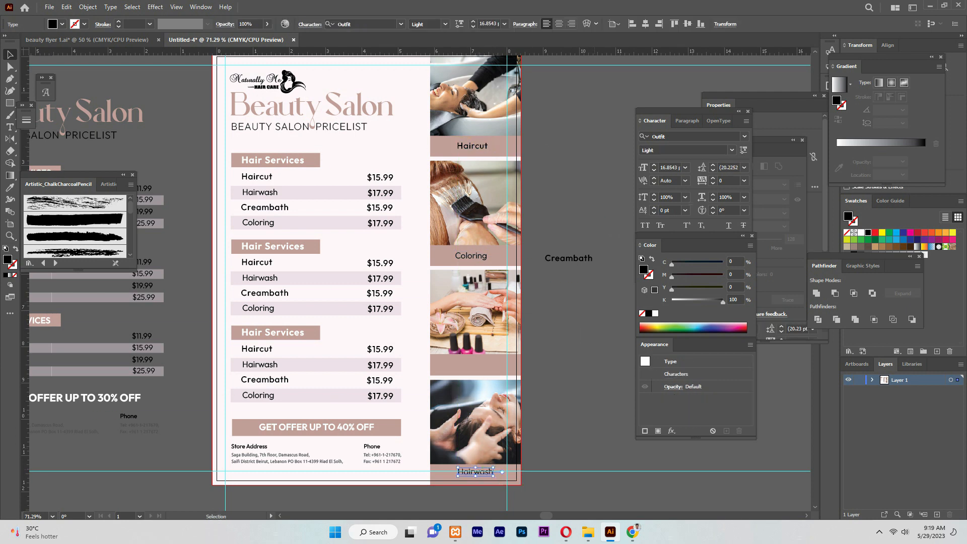
left_click_drag(591, 258, 495, 364)
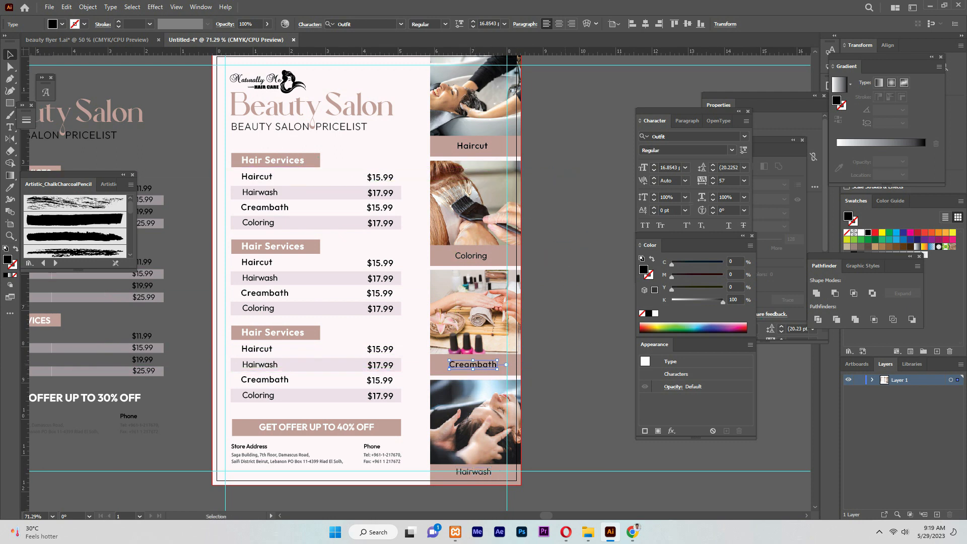
Set all four photo captions in the Against History typeface
left_click(471, 146, "shift")
left_click(471, 255, "shift")
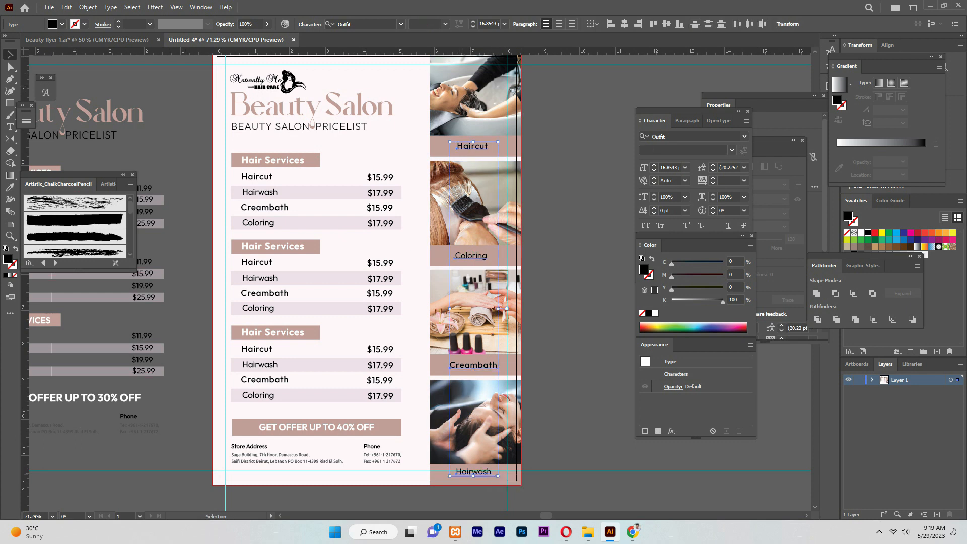
left_click(401, 24)
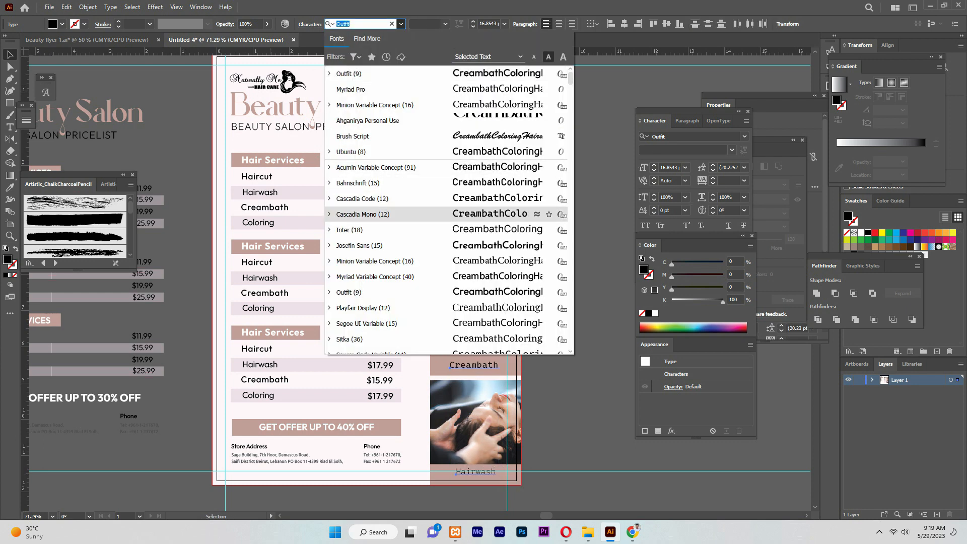
left_click(367, 136)
left_click_drag(352, 223, 469, 199)
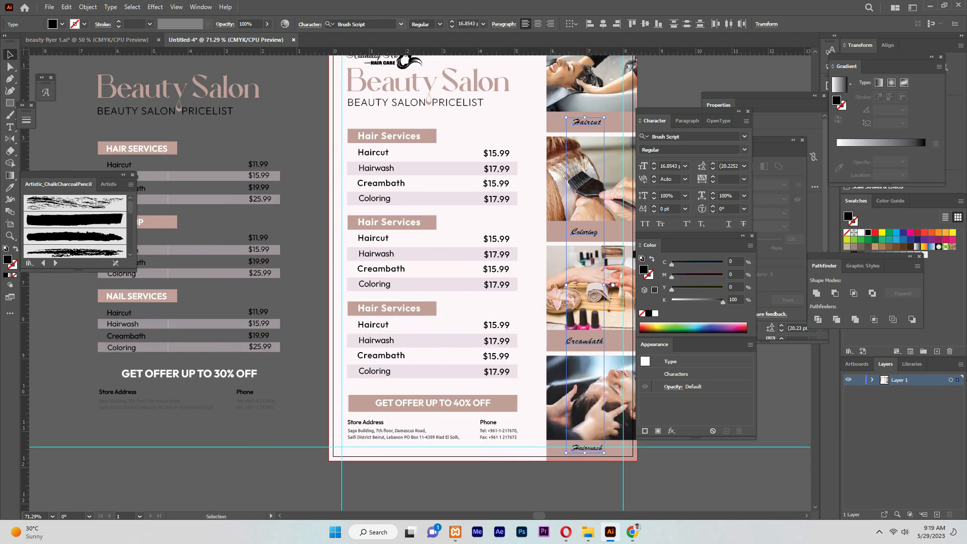
left_click(401, 24)
scroll(446, 183, "down", 4)
left_click(446, 260)
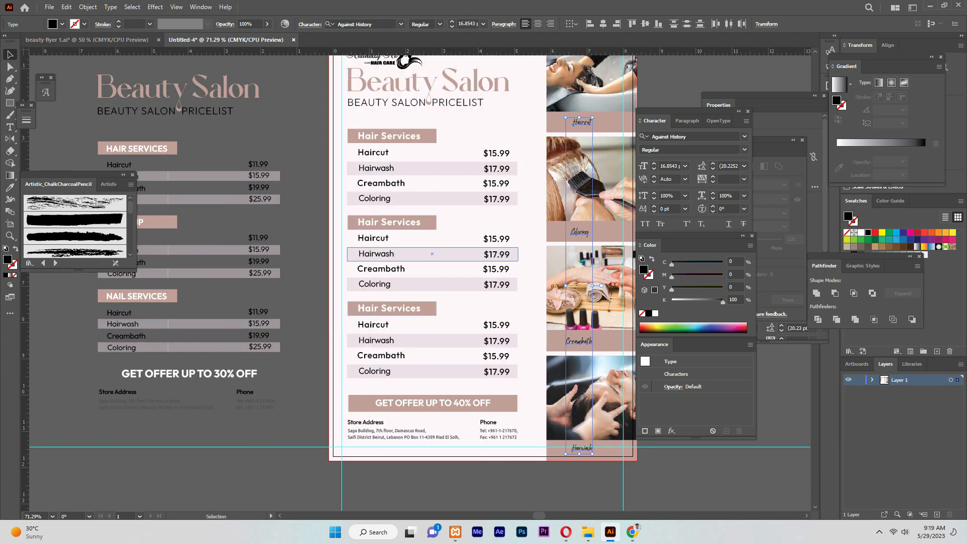
key("Right")
key("Right")
Enlarge the Haircut caption under the top photo to 24 pt
left_click(616, 126)
left_click_drag(585, 122, 589, 122)
left_click(451, 21)
left_click(451, 21)
left_click(451, 22)
left_click(452, 21)
left_click(452, 22)
left_click(452, 21)
left_click(452, 21)
left_click(452, 21)
Copy the enlarged Haircut caption's text style to the Coloring, Creambath and Hairwash captions with the Eyedropper tool
left_click_drag(590, 264, 367, 267)
left_click(364, 234)
key("i")
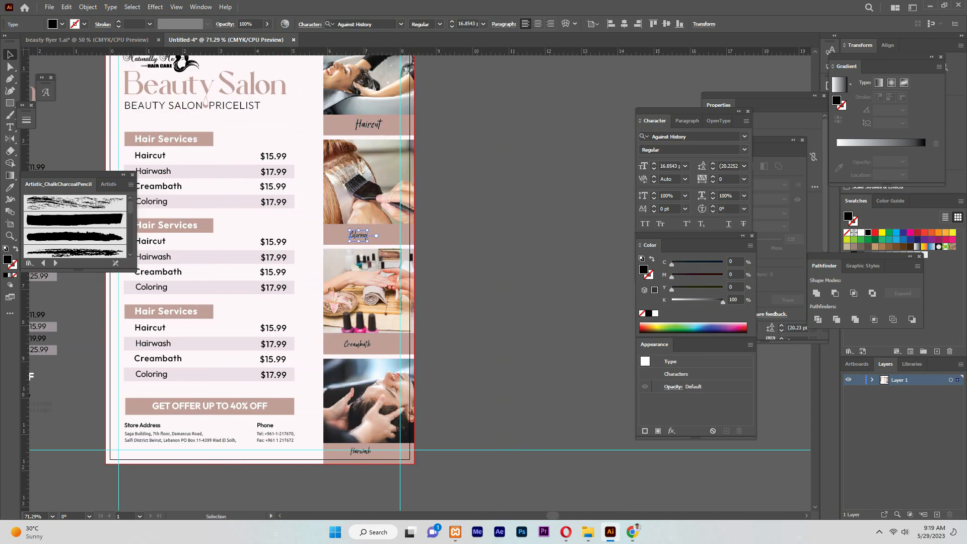
left_click(362, 125)
left_click(357, 344, "ctrl")
left_click(379, 235)
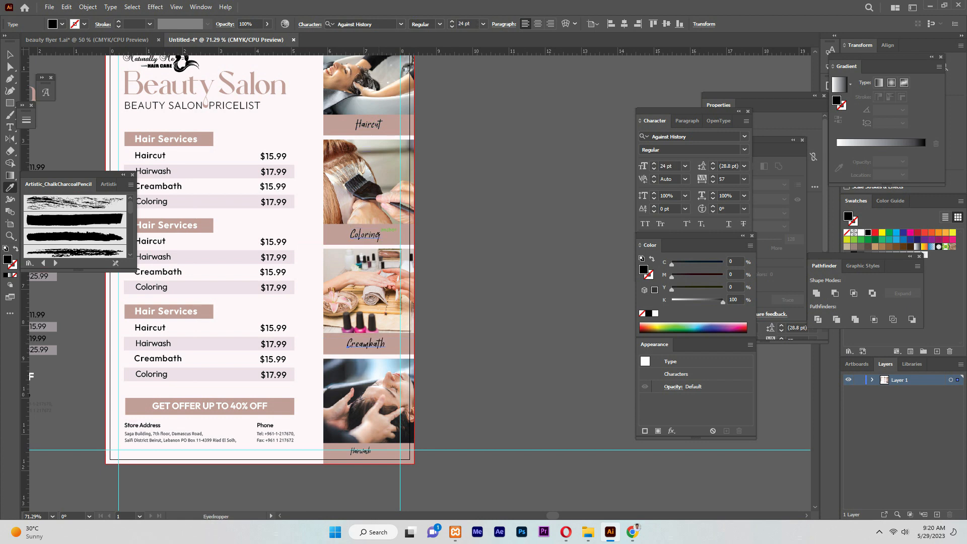
left_click(360, 450, "ctrl")
left_click(390, 346)
Recolour the four tan panels behind the photos with the off-white palette swatch
key("v")
left_click(392, 128)
left_click(393, 237, "shift")
left_click(394, 347, "shift")
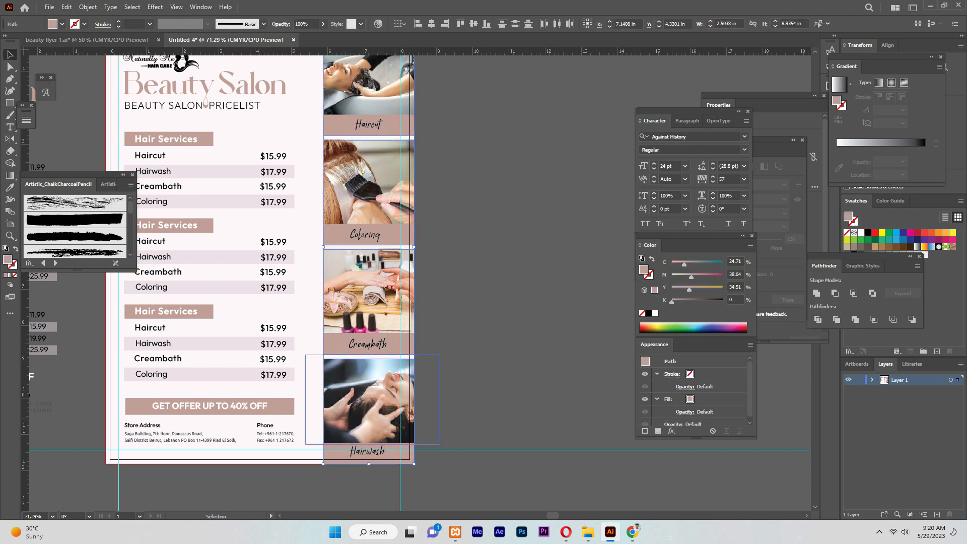
left_click(395, 455, "shift")
left_click_drag(232, 201, 401, 293)
key("i")
left_click(199, 118)
key("v")
Open a Drop Shadow effect for the four off-white panels and set its blur to 0.125 in
left_click(154, 7)
mouse_move(201, 121)
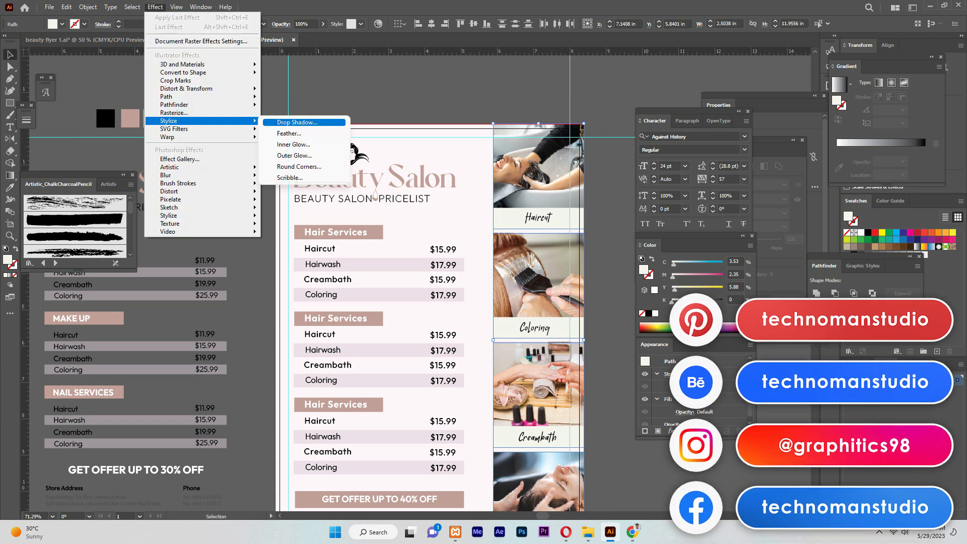
left_click(297, 122)
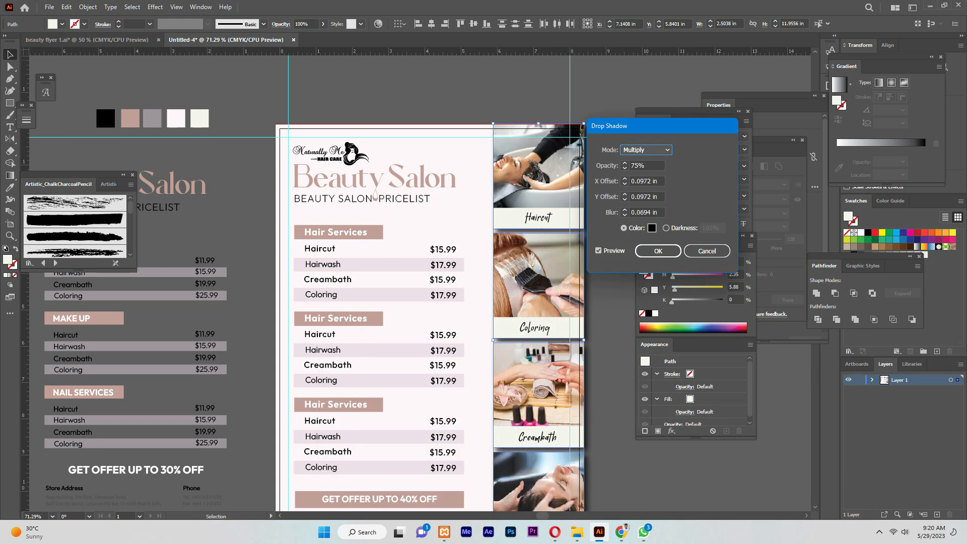
left_click(624, 215)
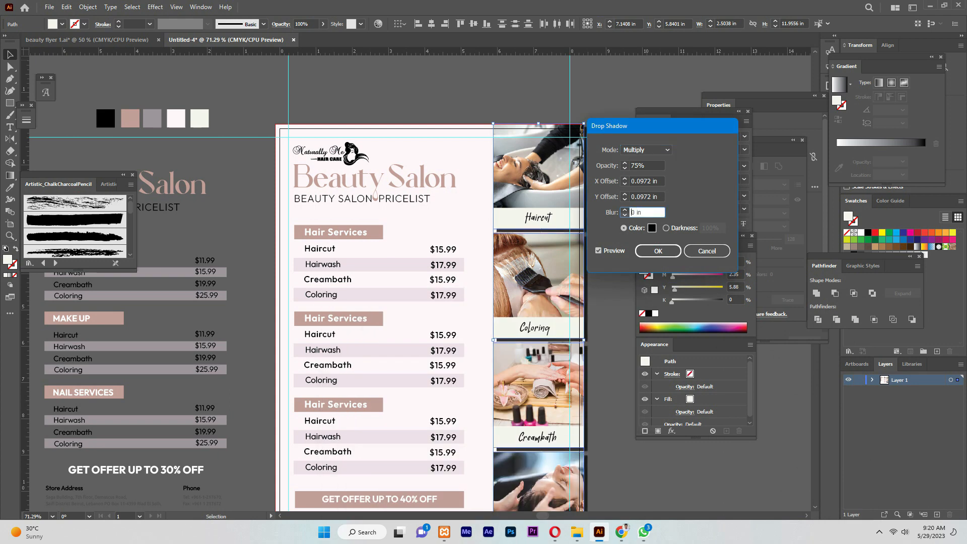
left_click(624, 209)
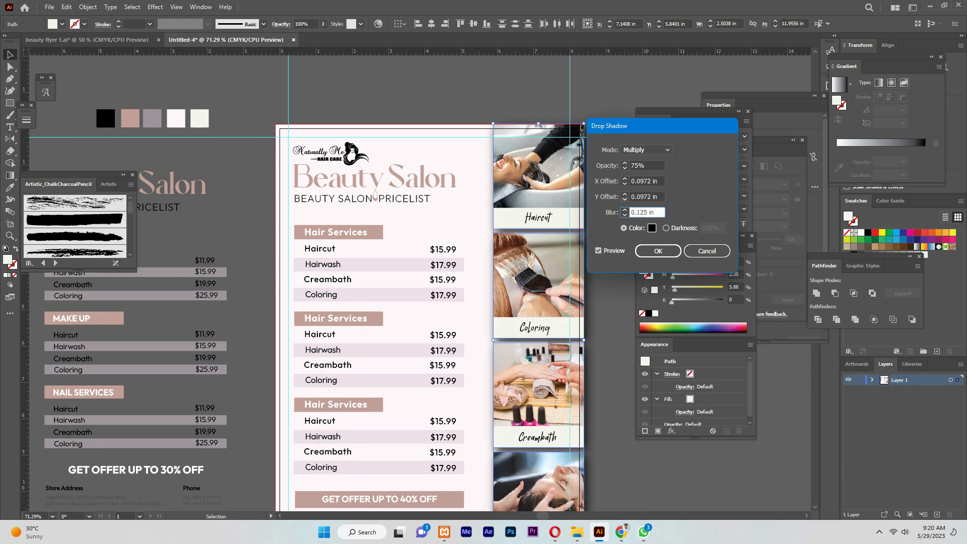
Set the drop shadow's X and Y offsets to 0 in
left_click(624, 200)
left_click(624, 200)
left_click(624, 199)
left_click(624, 199)
left_click(624, 199)
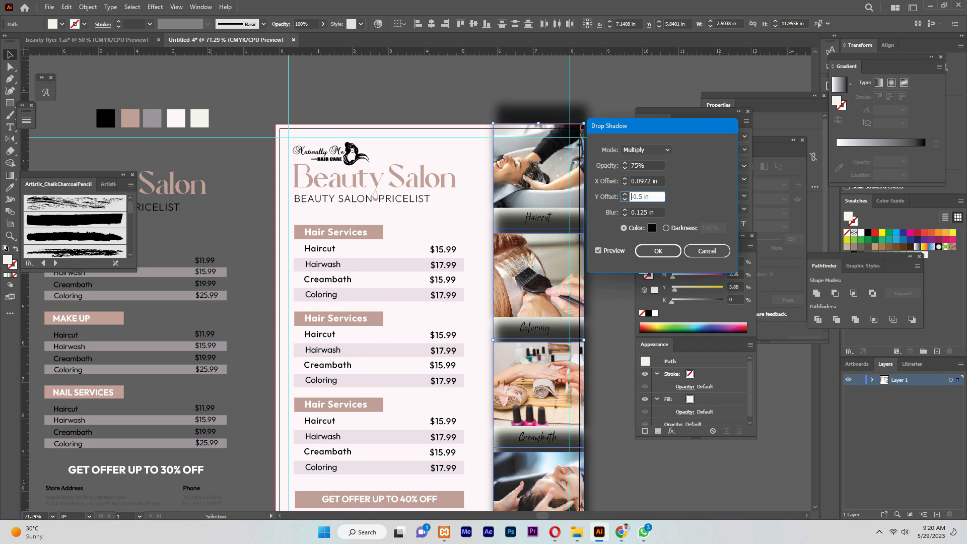
left_click(624, 199)
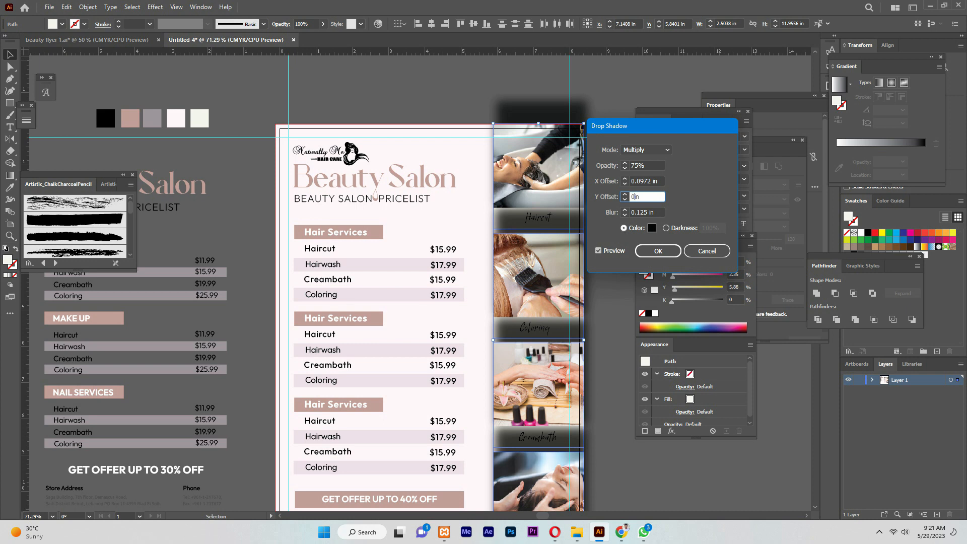
type("0")
key("shift+Tab")
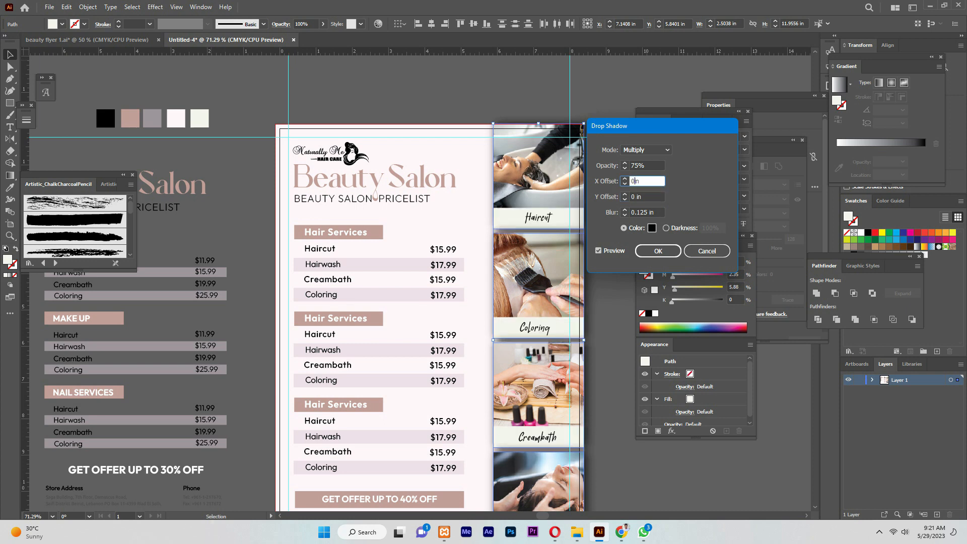
type("0")
Set the drop shadow to Normal mode with 5% opacity and apply it to the panels
key("shift+Tab")
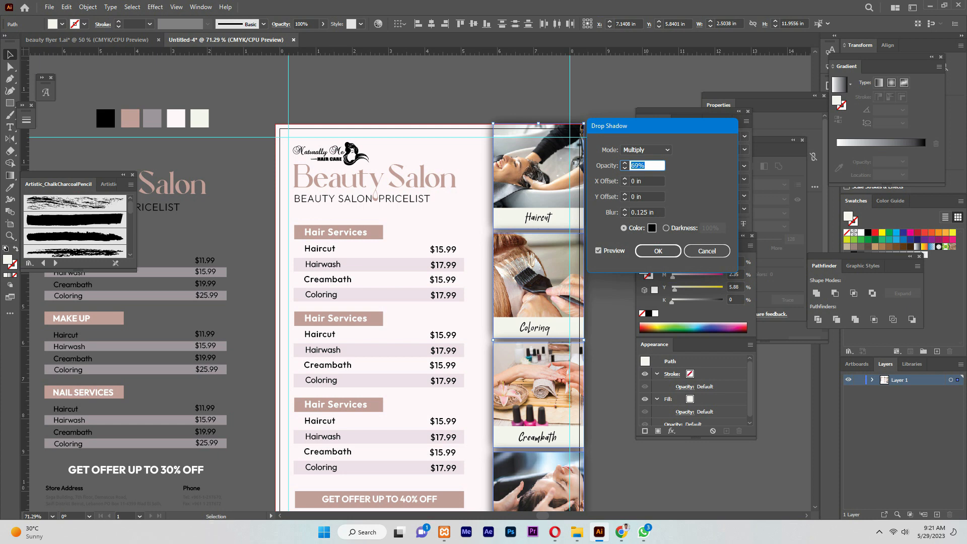
left_click(645, 150)
left_click(635, 160)
key("Tab")
left_click(598, 251)
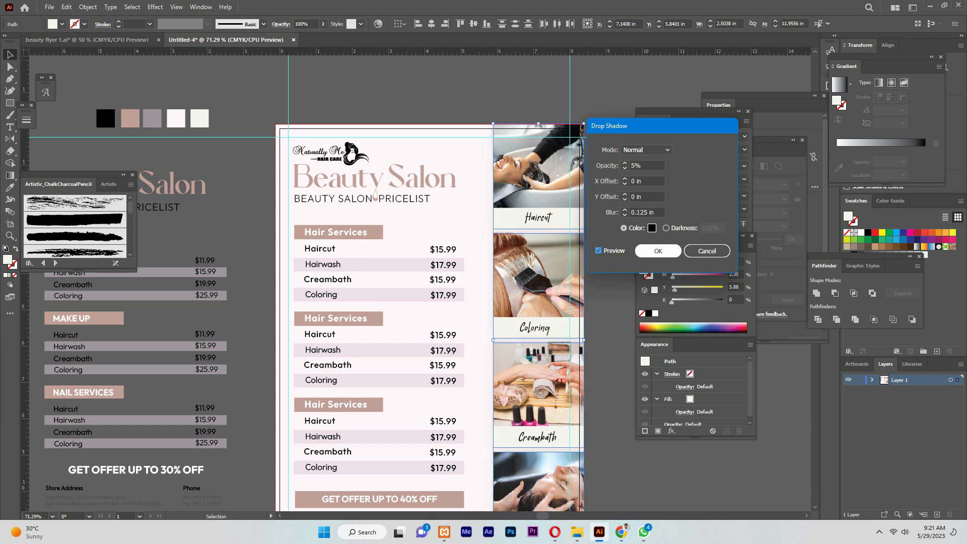
left_click(657, 250)
key("ctrl+shift+a")
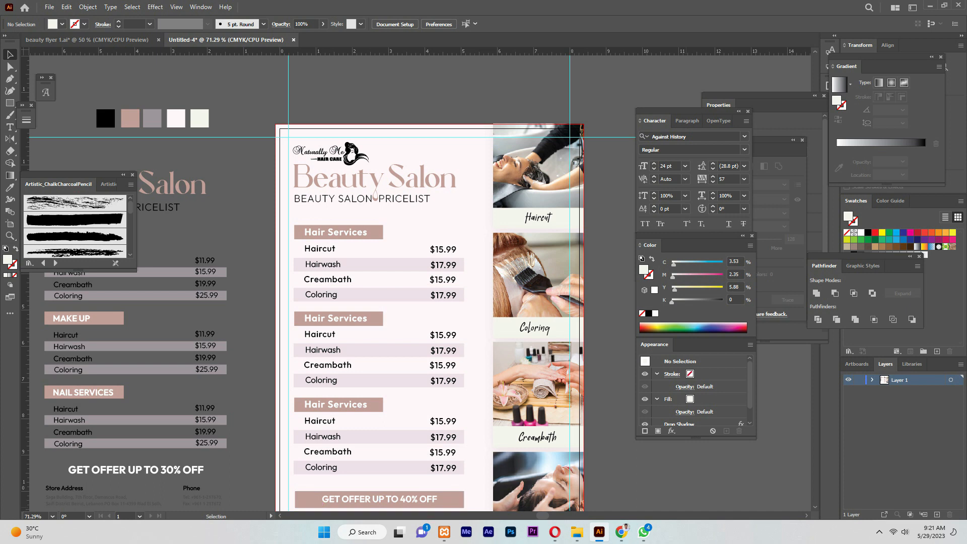
scroll(420, 282, "down", 5)
scroll(420, 282, "up", 3)
left_click_drag(583, 77, 472, 210)
key("ctrl+z")
Group the hair-wash photo with its Haircut caption and off-white panel
scroll(599, 209, "up", 2)
key("ctrl+g")
scroll(602, 217, "down", 1)
left_click_drag(613, 256, 518, 308)
left_click(601, 192)
left_click_drag(601, 187, 544, 302)
left_click(564, 193)
left_click_drag(600, 135, 529, 198)
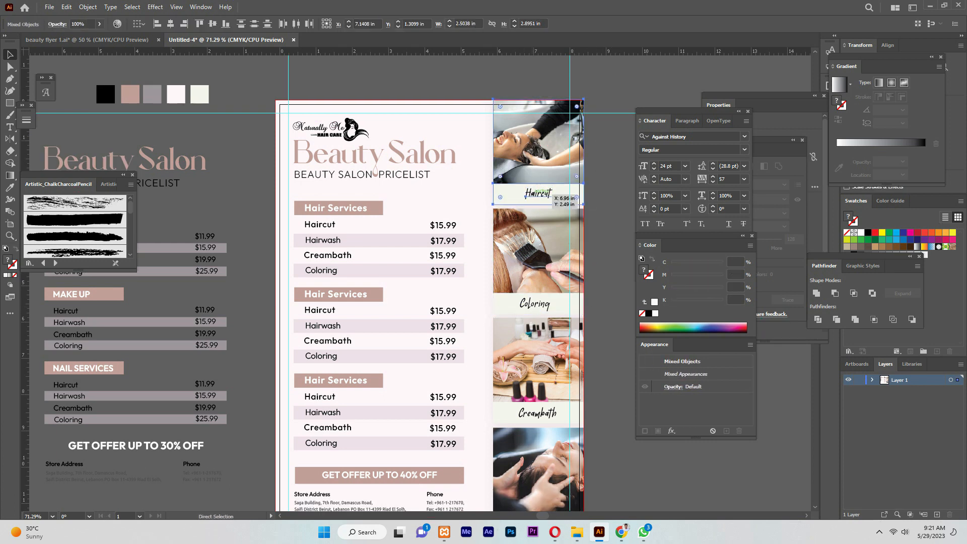
key("ctrl+g")
Group each of the other three photos with its own caption and off-white panel
scroll(564, 202, "down", 3)
left_click_drag(599, 183, 529, 209)
key("ctrl+g")
scroll(529, 209, "down", 3)
left_click_drag(602, 201, 549, 248)
key("ctrl+g")
scroll(552, 248, "down", 2)
left_click_drag(624, 240, 533, 296)
key("ctrl+g")
scroll(549, 226, "up", 3)
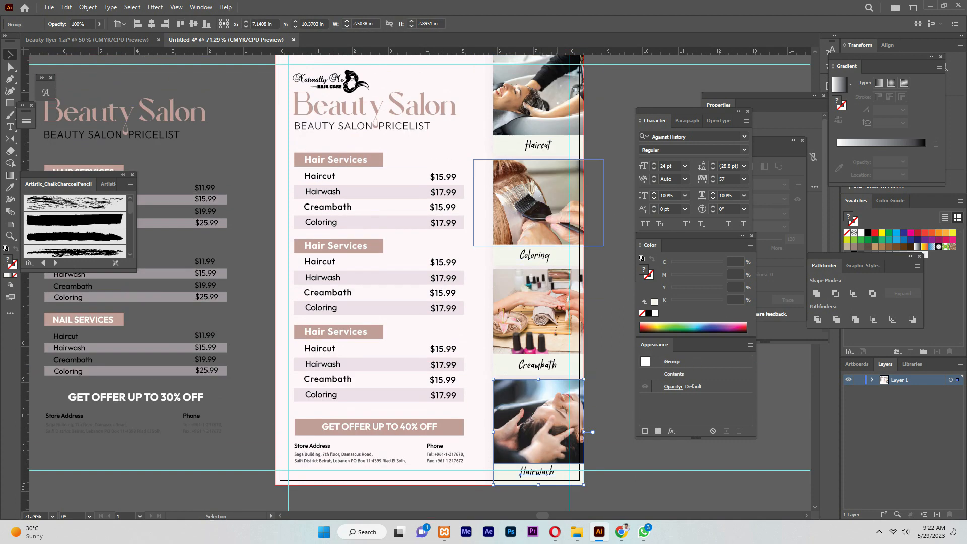
Tilt the Haircut and Creambath photo cards slightly counterclockwise and the Coloring card slightly clockwise
scroll(548, 131, "up", 1)
left_click(553, 136)
left_click_drag(591, 106, 581, 100)
scroll(554, 201, "down", 2)
left_click(536, 216)
mouse_move(586, 276)
left_mouse_down()
mouse_move(619, 273)
mouse_move(589, 274)
mouse_move(579, 285)
mouse_move(590, 258)
left_mouse_up()
scroll(594, 277, "down", 2)
left_click(606, 272)
left_click(549, 272)
key("ctrl+z")
key("ctrl+z")
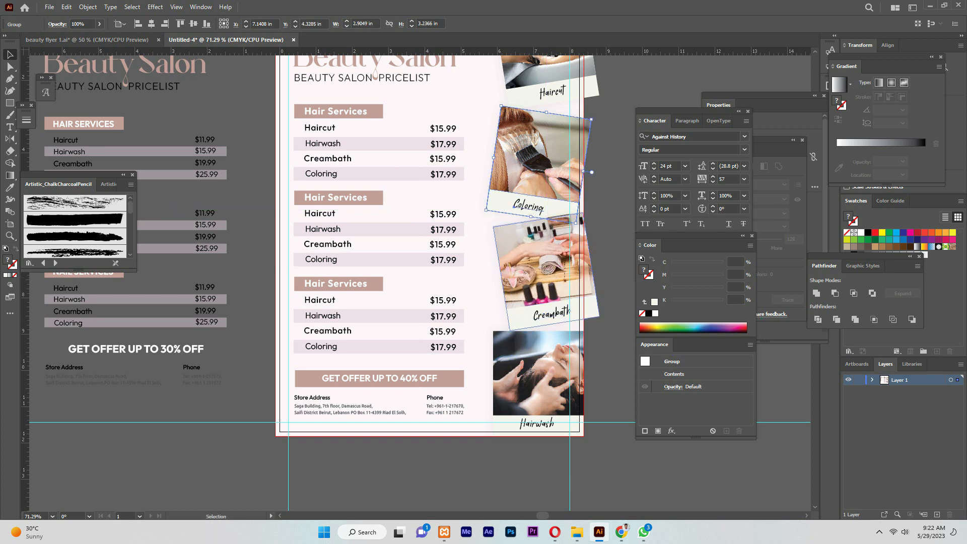
Move the Creambath photo card a little to the left and tilt the Hairwash card slightly counterclockwise
left_click(607, 246)
left_click_drag(584, 288, 568, 290)
left_click(607, 297)
scroll(599, 302, "down", 2)
left_click(569, 362)
left_click_drag(586, 322, 572, 297)
Nudge the Creambath card slightly down and the Hairwash card slightly up to adjust the spacing in the photo column
left_click(549, 221)
key("Down")
key("Down")
key("Down")
key("Down")
key("Down")
key("Down")
key("Down")
key("Down")
left_click(549, 307)
key("Up")
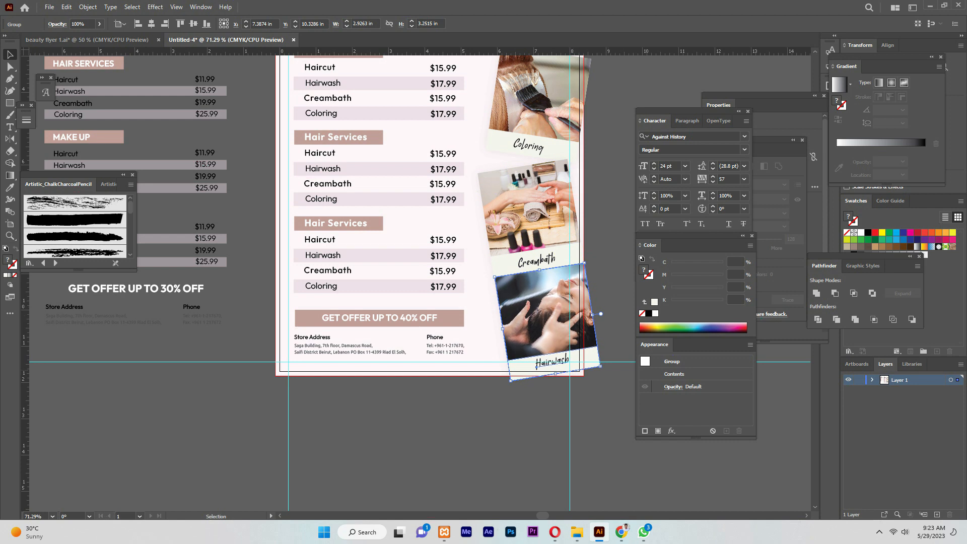
Try to scale all four photo cards down together
scroll(554, 282, "up", 2)
scroll(553, 282, "down", 1)
left_click_drag(617, 86, 564, 348)
left_click_drag(600, 441, 553, 367)
key("ctrl+z")
key("ctrl+z")
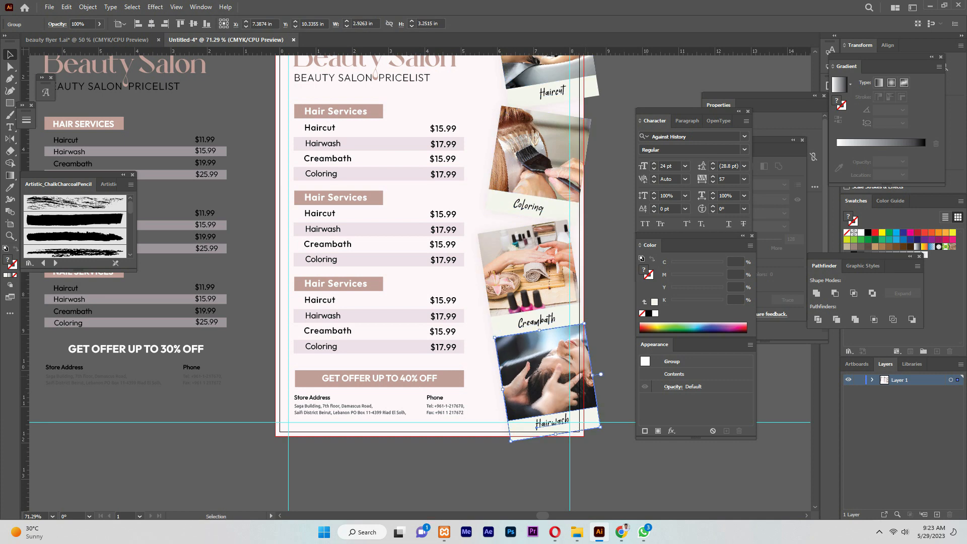
Scale the Haircut card down to about 2.41 by 2.68 in and place it inside the page's upper right corner
scroll(553, 282, "up", 3)
left_click(548, 161)
left_click_drag(599, 204, 580, 189)
mouse_move(544, 156)
left_mouse_down()
mouse_move(545, 172)
mouse_move(534, 160)
left_mouse_up()
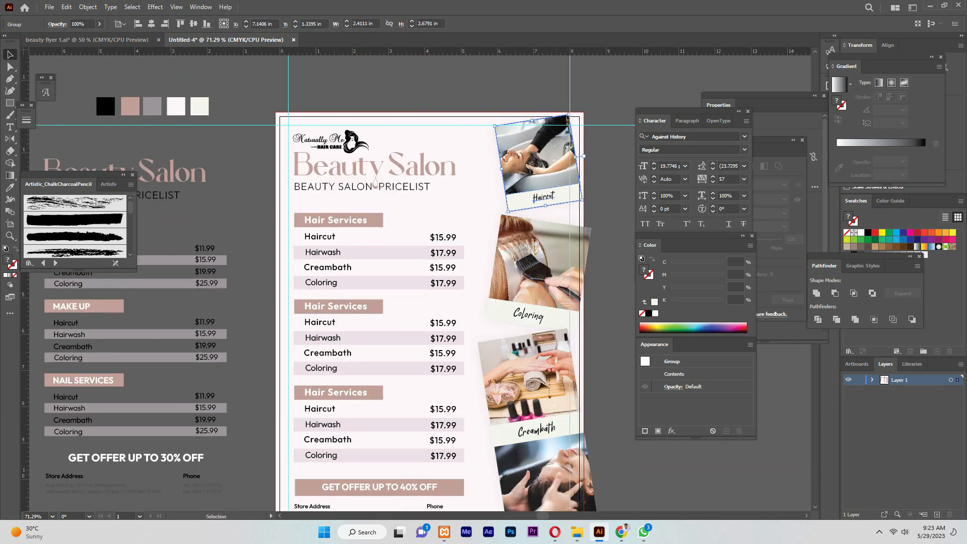
key("Right")
left_click(605, 191)
Scale the Coloring card down to about 2.50 by 2.78 in and position it closely below the Haircut card
scroll(599, 196, "down", 2)
left_click(554, 201)
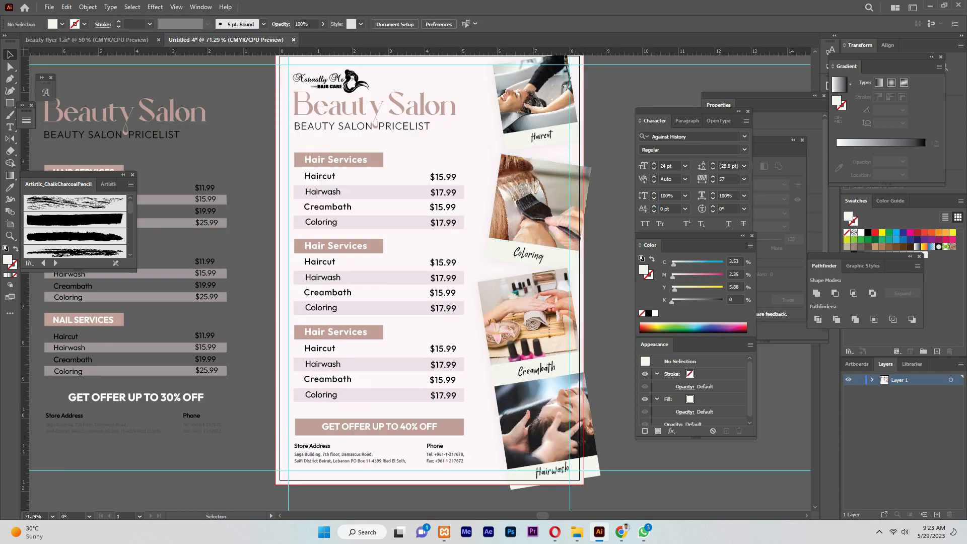
left_click_drag(591, 167, 584, 174)
left_click_drag(559, 200, 557, 188)
key("Up")
key("Up")
key("Up")
key("Up")
key("Up")
key("Up")
key("Up")
key("Up")
key("Right")
key("Right")
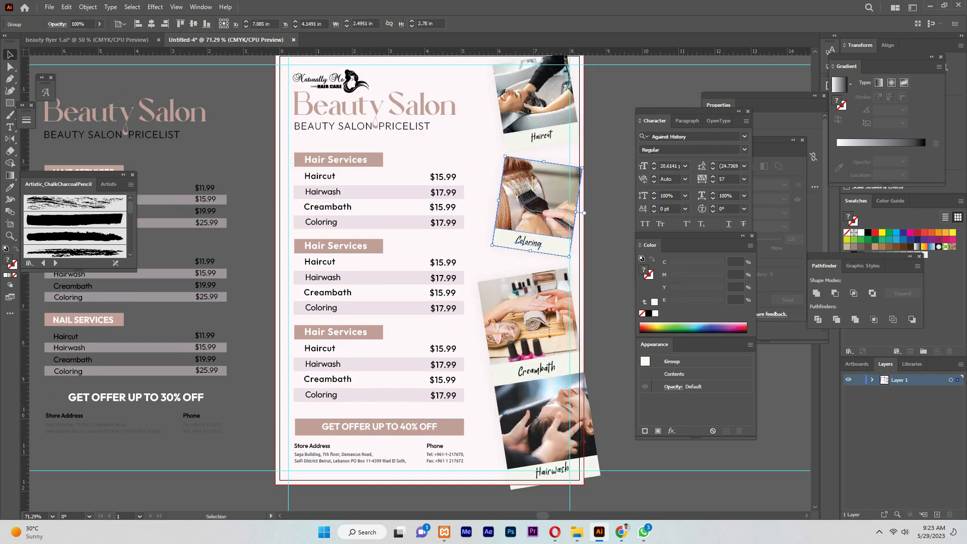
Fine-tune the placement of the Haircut and Coloring cards within the photo column
scroll(556, 187, "up", 2)
key("Up")
key("Up")
left_click(557, 187)
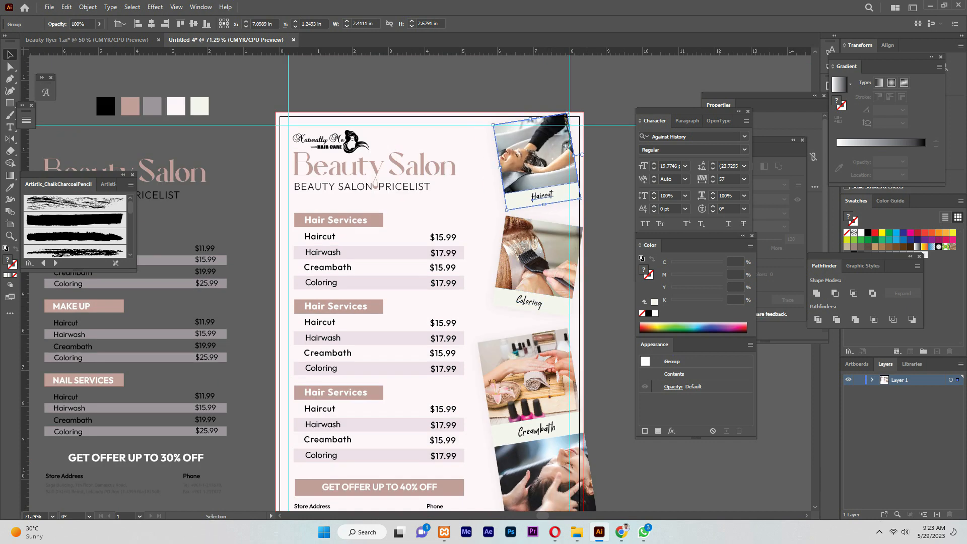
left_click(564, 267)
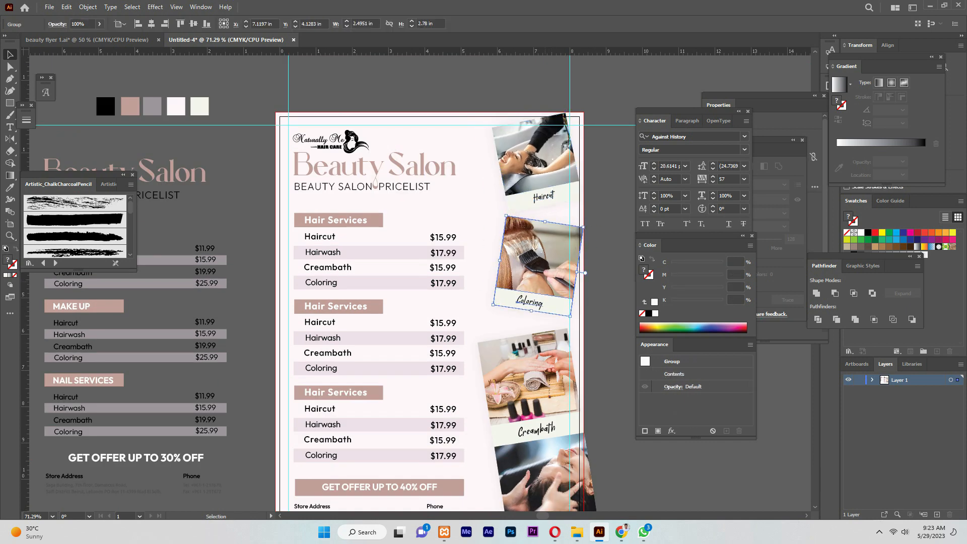
Scale the Creambath card down and reposition it below the Coloring card, inside the page's right edge
scroll(553, 272, "down", 2)
left_click(553, 342)
left_click_drag(584, 385, 574, 376)
left_click_drag(542, 339, 553, 328)
left_click_drag(575, 265, 597, 273)
key("ctrl+z")
left_click_drag(572, 333, 580, 341)
key("Up")
key("Up")
key("Up")
Tilt the Hairwash card clockwise, scaling it down slightly and placing it below the Creambath card within the page
scroll(554, 352, "down", 2)
left_click(553, 385)
left_click_drag(585, 338, 602, 356)
left_click_drag(562, 390, 584, 386)
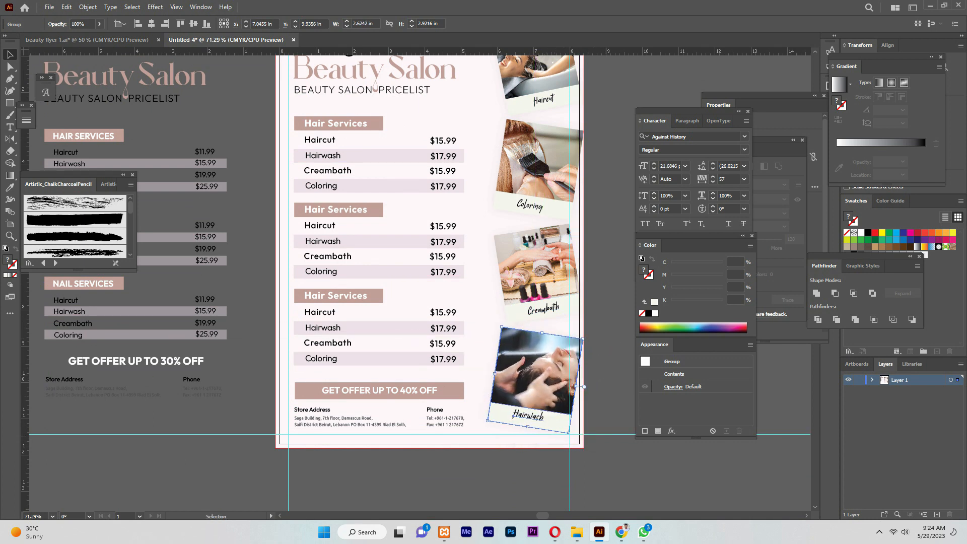
left_click_drag(569, 431, 567, 428)
Resize the Creambath card to about 2.70 by 3.01 in and nudge it left and down between its neighbours
left_click(561, 297)
left_click_drag(583, 311, 589, 316)
key("ctrl+plus")
key("ctrl+plus")
left_click_drag(525, 371, 522, 369)
key("Left")
key("Left")
key("Left")
key("Left")
key("Left")
key("Left")
key("Left")
key("Left")
key("Left")
key("Left")
key("Left")
key("Left")
key("Left")
key("Down")
key("Down")
key("Down")
key("Down")
key("Down")
key("Down")
key("Down")
key("Down")
key("Down")
key("Down")
key("Down")
Nudge the Coloring card slightly up to even the gaps to the cards above and below it
scroll(418, 282, "up", 4)
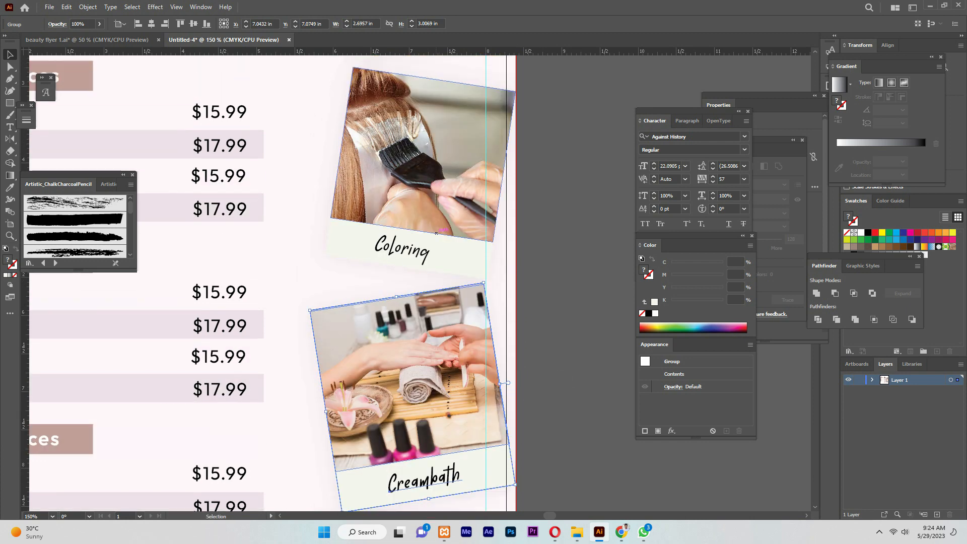
left_click(418, 211)
scroll(418, 212, "up", 4)
left_click(428, 100)
left_click(418, 252)
key("Up")
key("Up")
key("Up")
key("Up")
key("Up")
Adjust the Hairwash card's position so it sits just above the bottom margin guide and inside the page edge
scroll(418, 252, "down", 6)
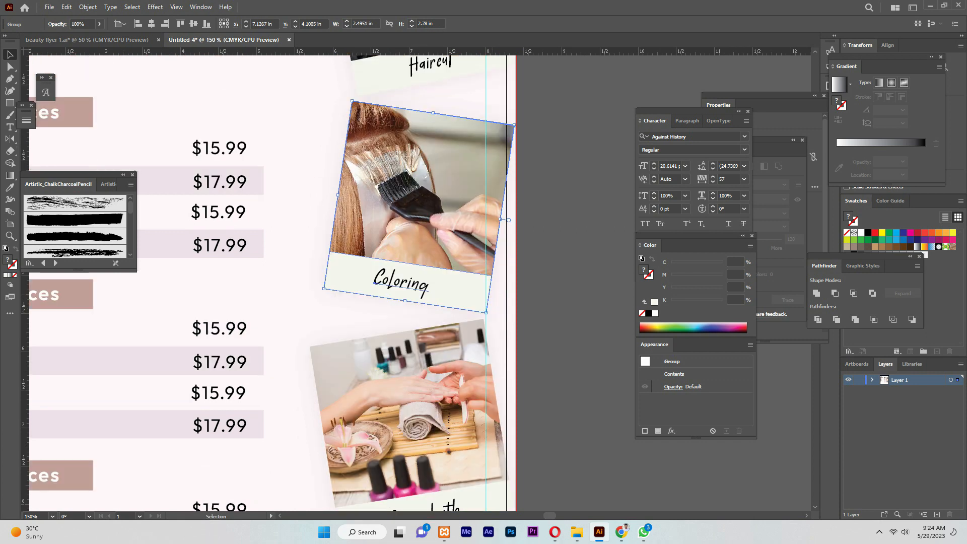
left_click(418, 353)
key("Up")
key("Up")
key("Up")
key("Up")
key("Up")
key("Up")
key("Up")
left_click_drag(465, 383, 473, 397)
key("Left")
key("Down")
key("Down")
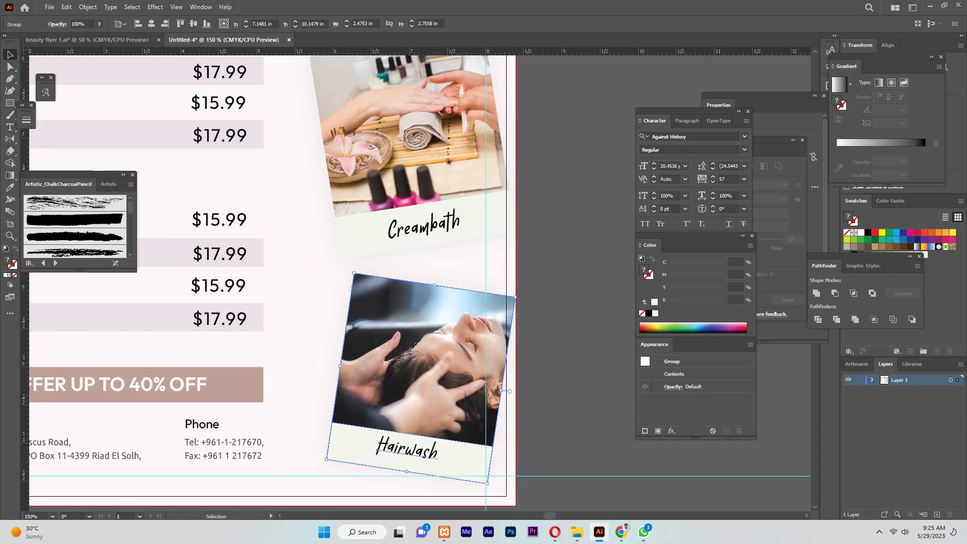
Select all four photo cards and shift them together slightly down and left, inside the page
key("ctrl+minus")
key("ctrl+minus")
key("ctrl+minus")
scroll(419, 282, "up", 3)
left_click_drag(415, 100, 439, 306)
left_click_drag(441, 413, 440, 414)
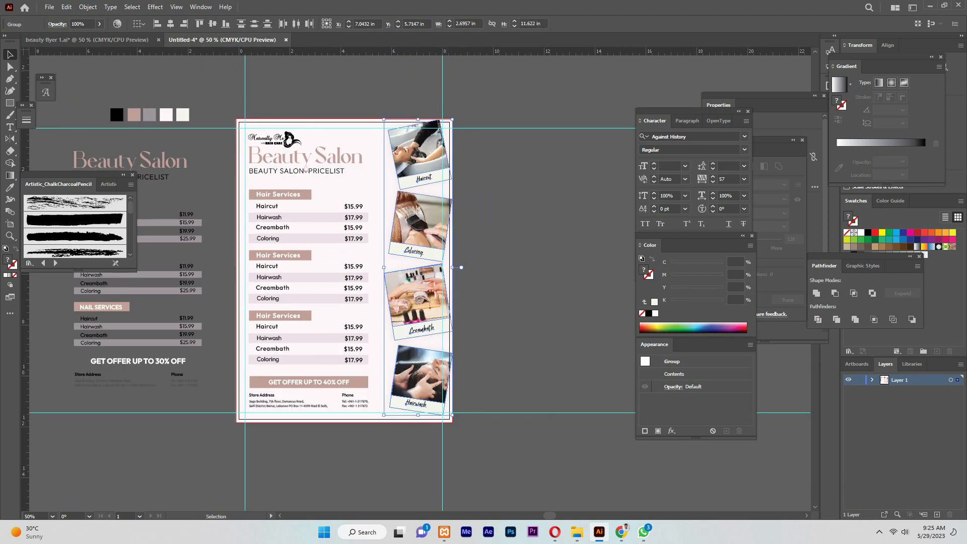
key("Down")
key("Down")
key("Down")
key("Down")
key("Down")
key("Down")
key("Down")
key("Down")
key("Down")
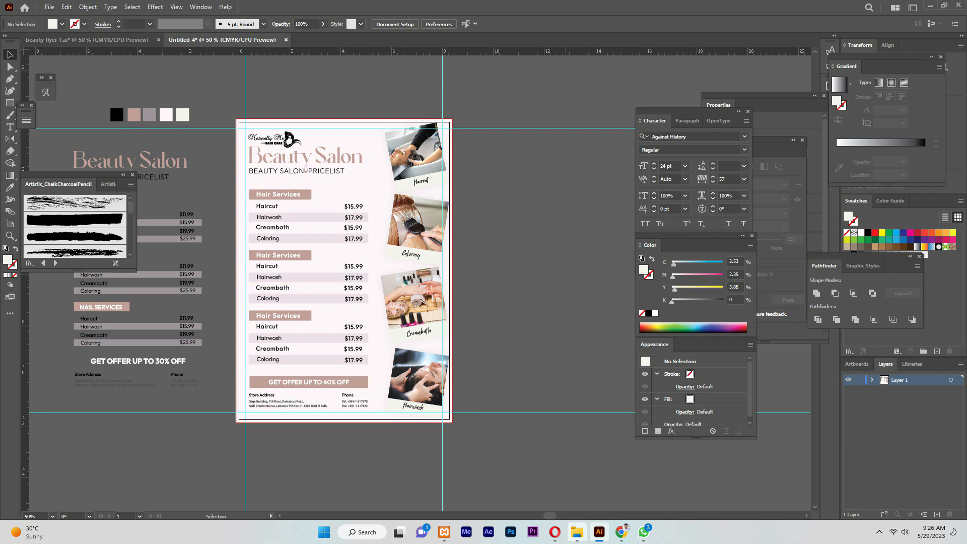
Save the flyer as an Adobe Illustrator file named price list in folder 1 of the salon flyer directory
key("ctrl+s")
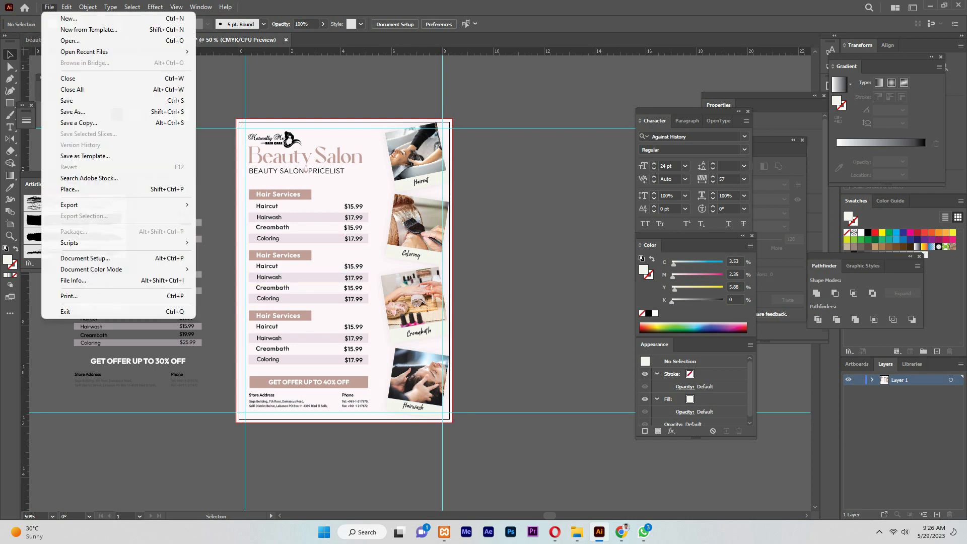
left_click_drag(553, 105, 649, 70)
left_click(588, 275)
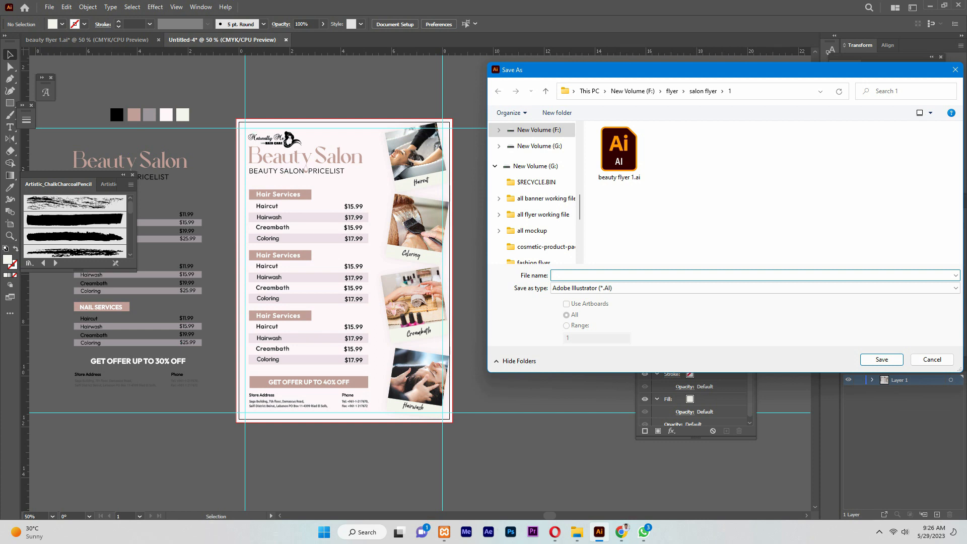
type("price list")
key("Return")
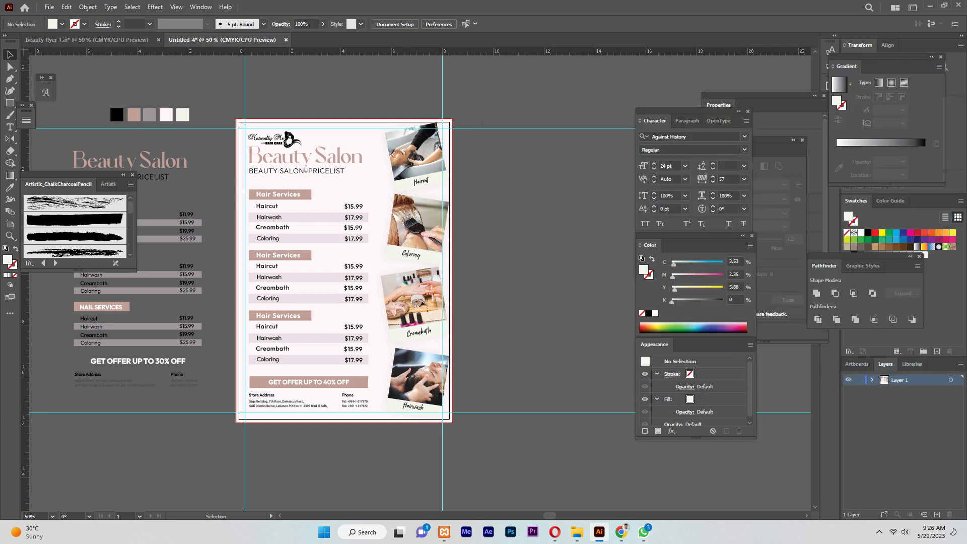
key("Return")
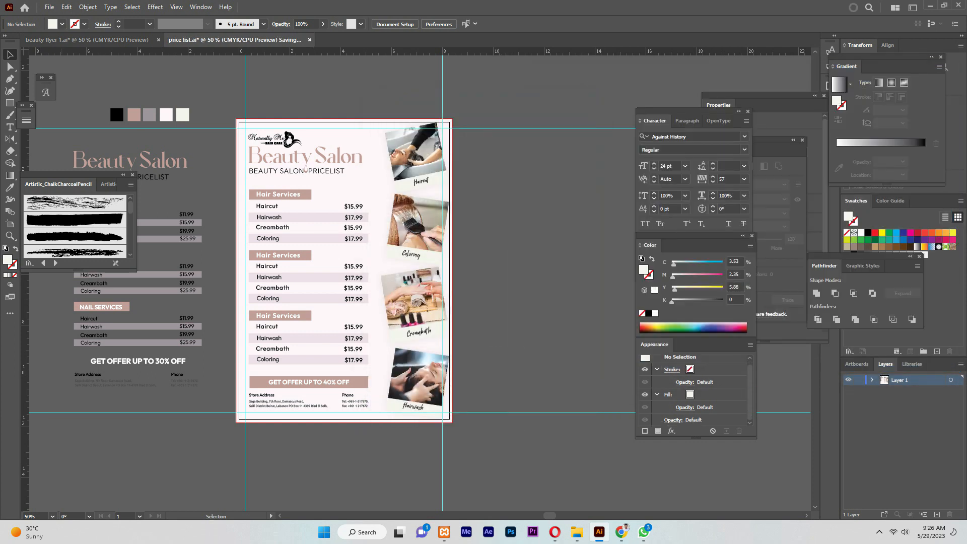